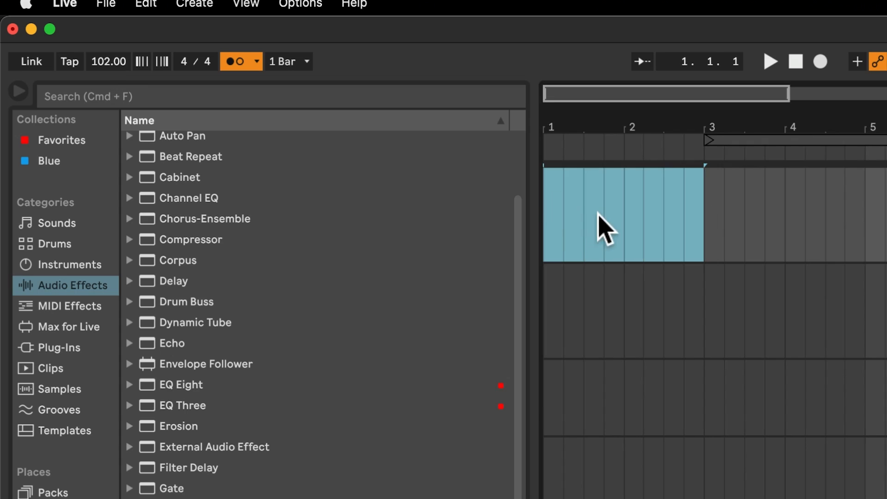
Try quantizing the vocals 12 clip to the current grid.
click(715, 427)
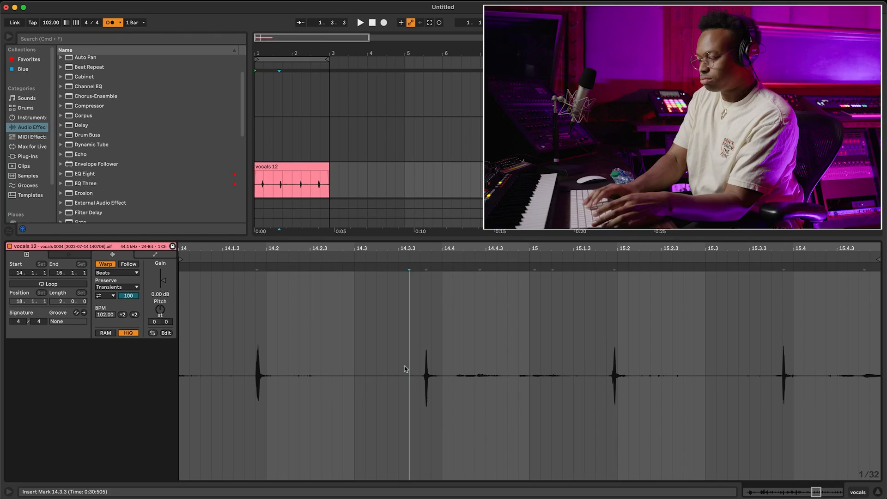
key(super+u)
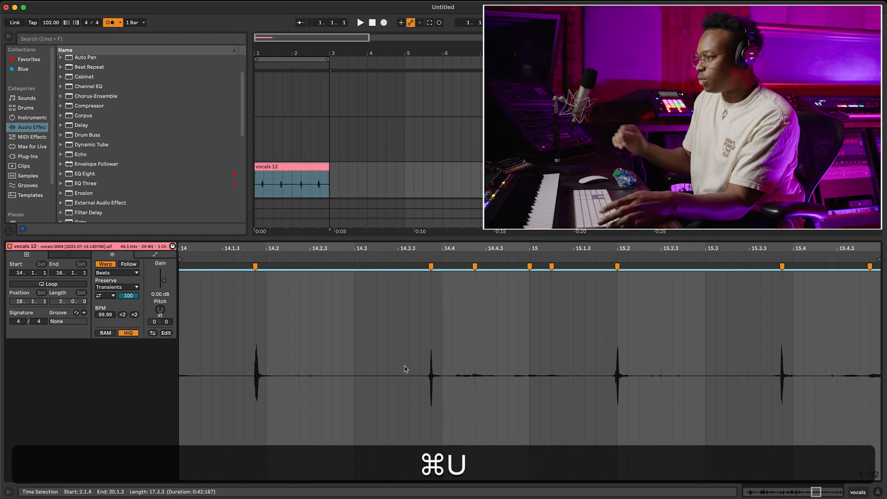
key(alt+super+z)
Quantize the vocals 12 clip's transients to 1/8 notes with an amount of 100 %.
right_click(406, 369)
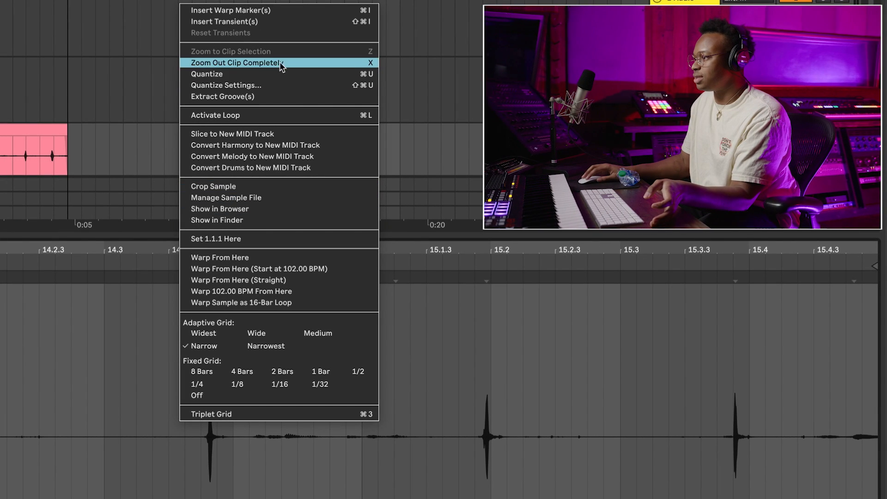
click(263, 85)
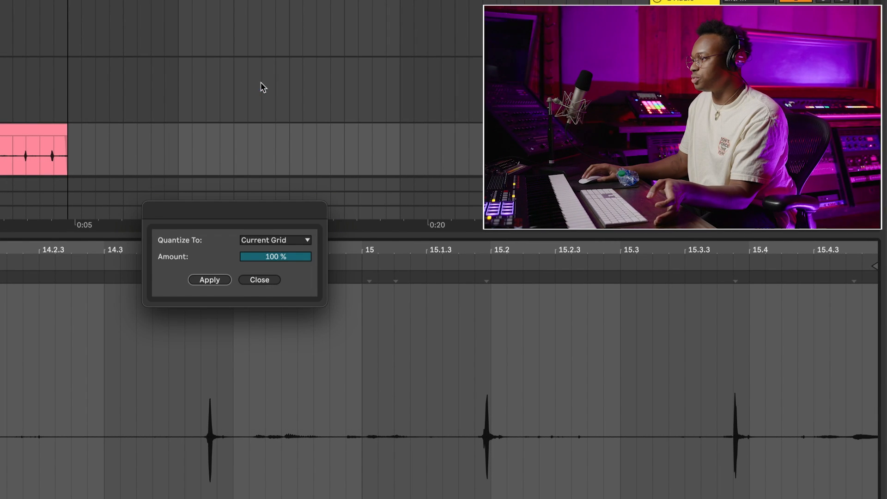
click(281, 240)
click(284, 273)
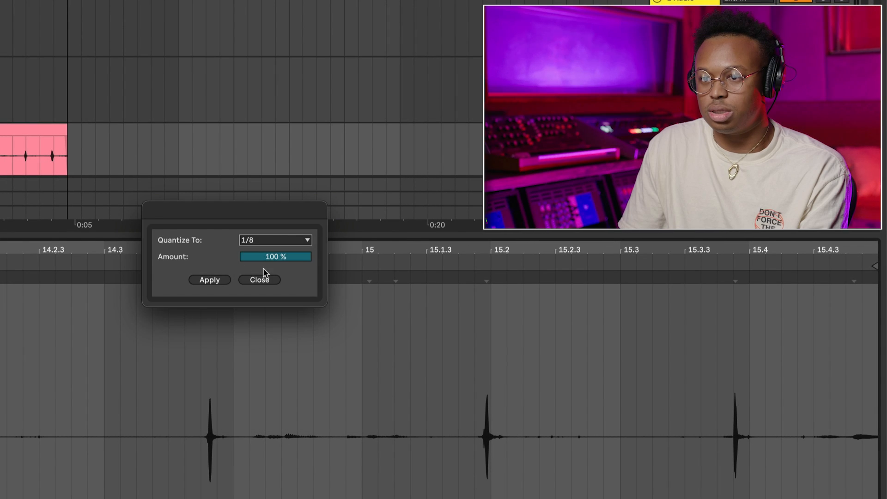
click(210, 280)
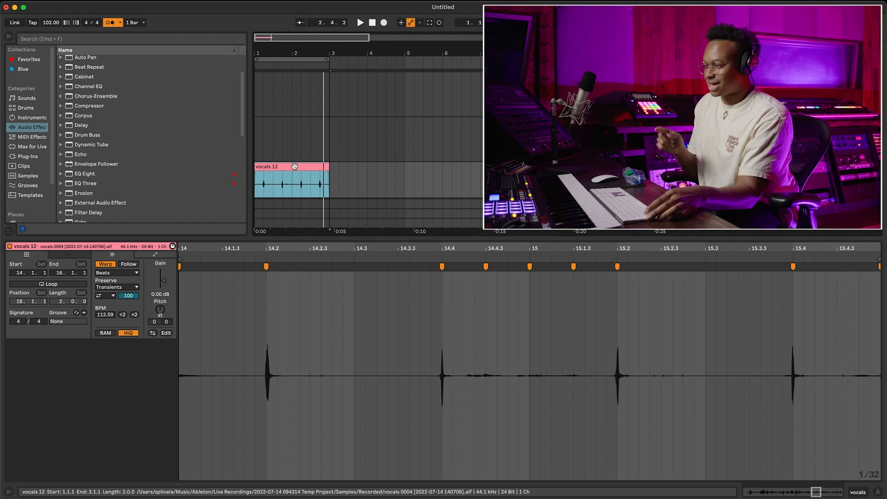
Duplicate the quantized vocals 12 clip directly after itself and consolidate the original.
key(super+d)
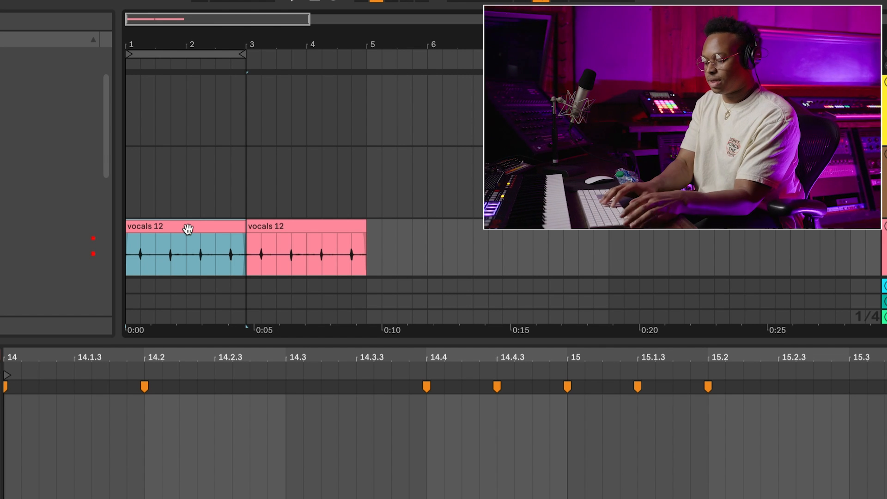
key(super+j)
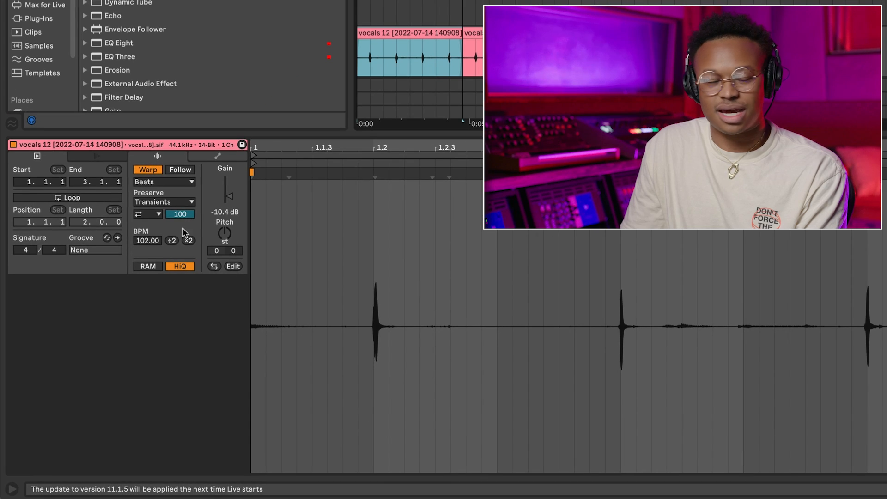
Set the consolidated snare clip's warp mode to Complex and its pitch to -12 semitones.
click(167, 181)
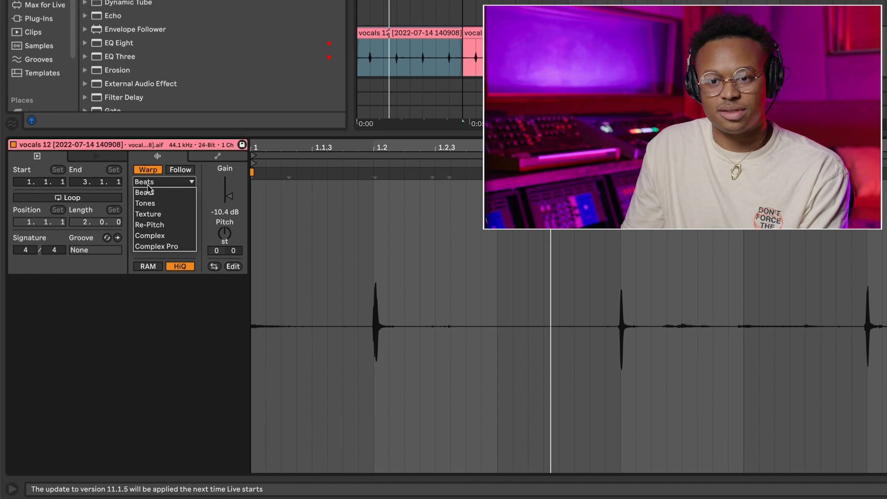
click(174, 236)
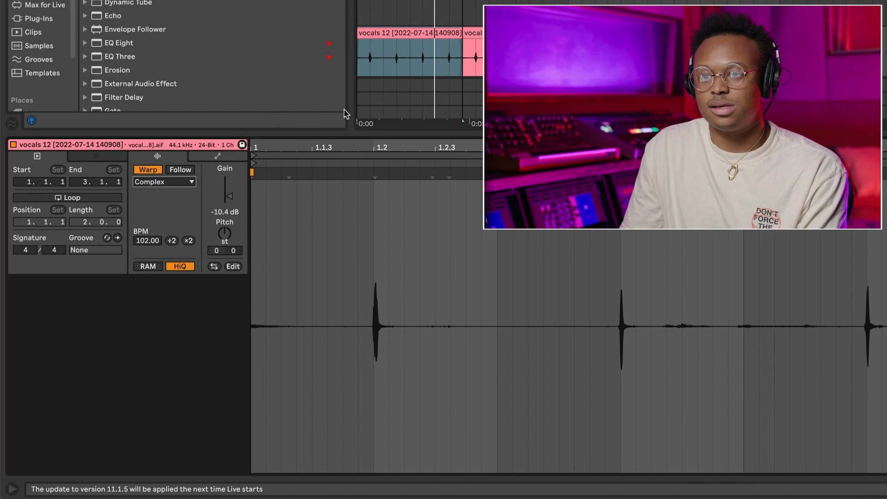
click(404, 62)
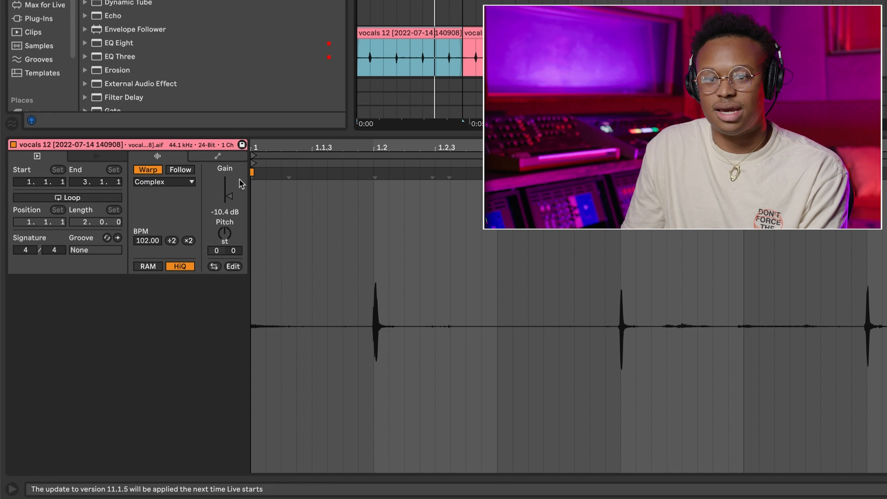
click(224, 234)
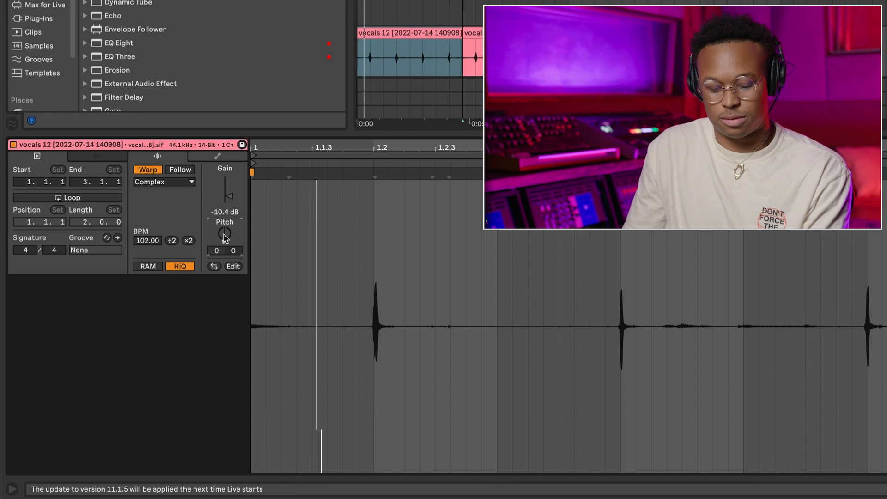
key(shift+Down)
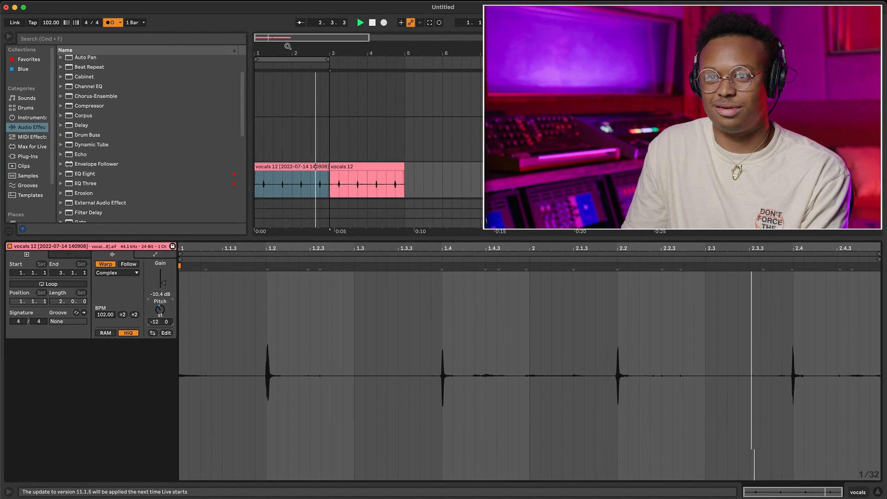
Record a kick pattern on the second vocals track over the first two bars.
drag(288, 46, 299, 166)
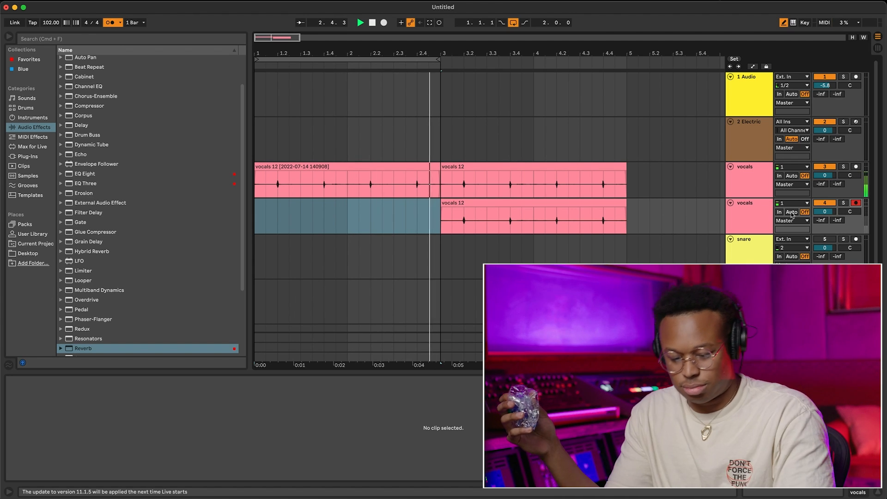
key(F9)
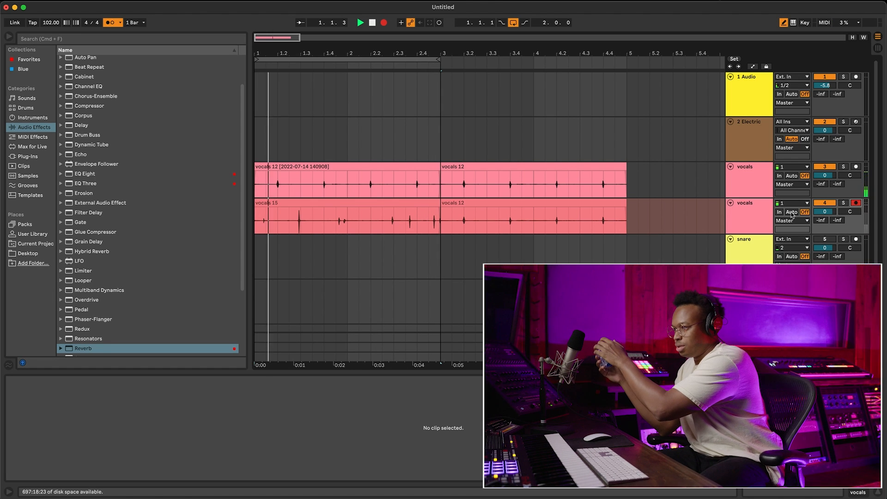
key(F9)
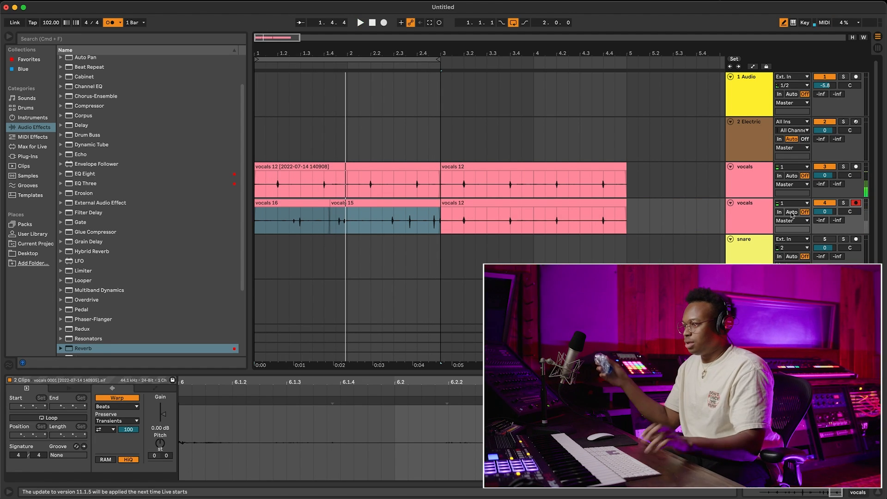
Duplicate the second vocals track and delete the recorded audio in the copy's first two bars.
click(757, 213)
key(super+d)
drag(440, 257, 207, 237)
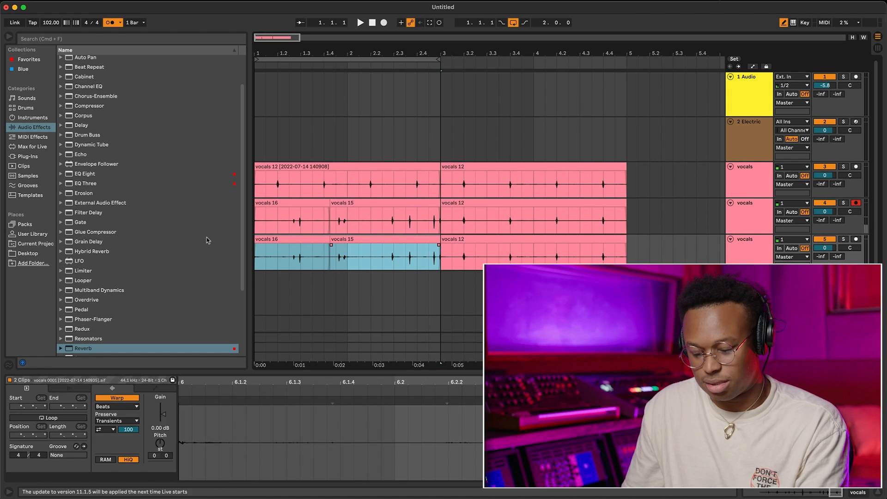
key(Delete)
Extend the start of the vocals 15 kick clip back to bar 1 and quantize its transients.
click(370, 231)
drag(332, 203, 222, 202)
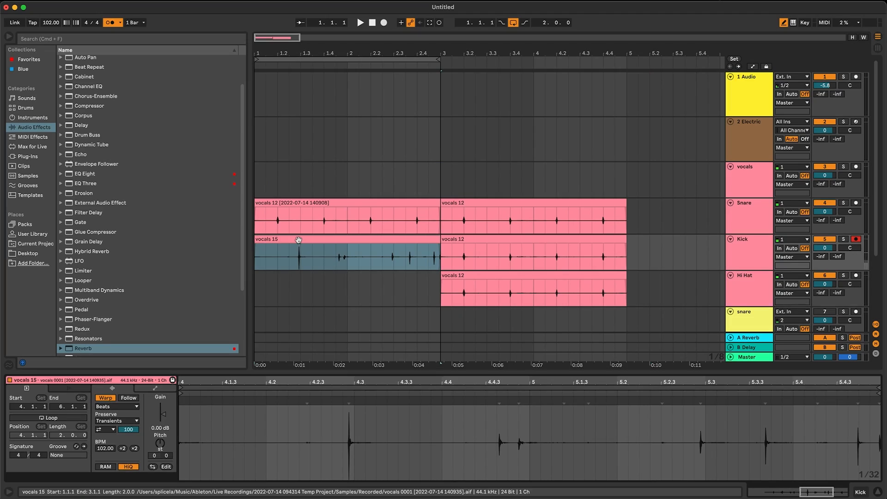
right_click(405, 417)
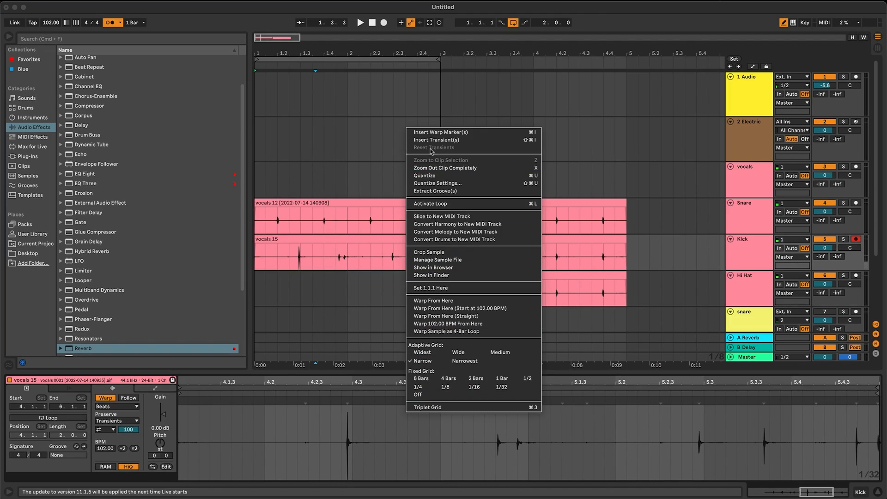
click(437, 176)
click(301, 264)
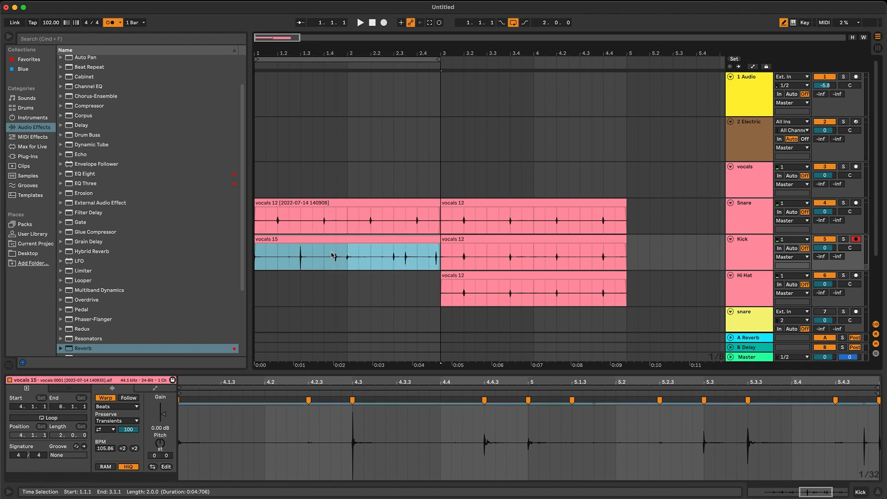
click(289, 238)
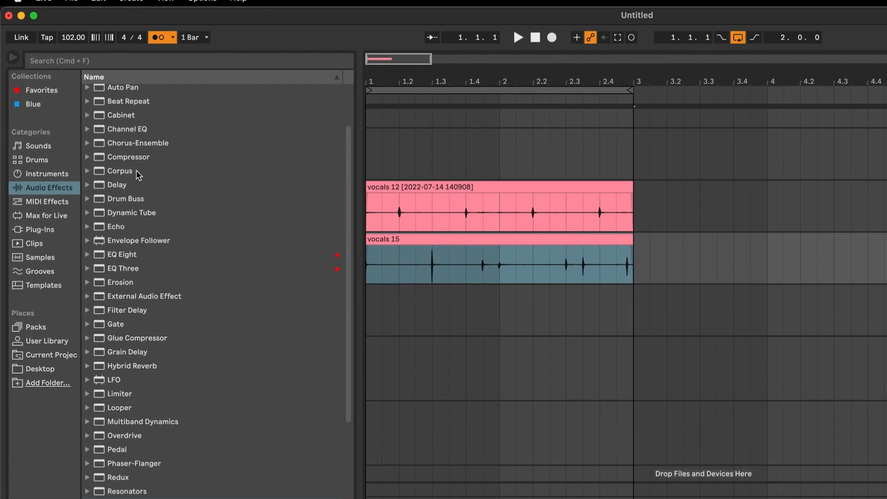
Apply the Corpus effect to the Kick track using the Kick Medium preset.
click(138, 175)
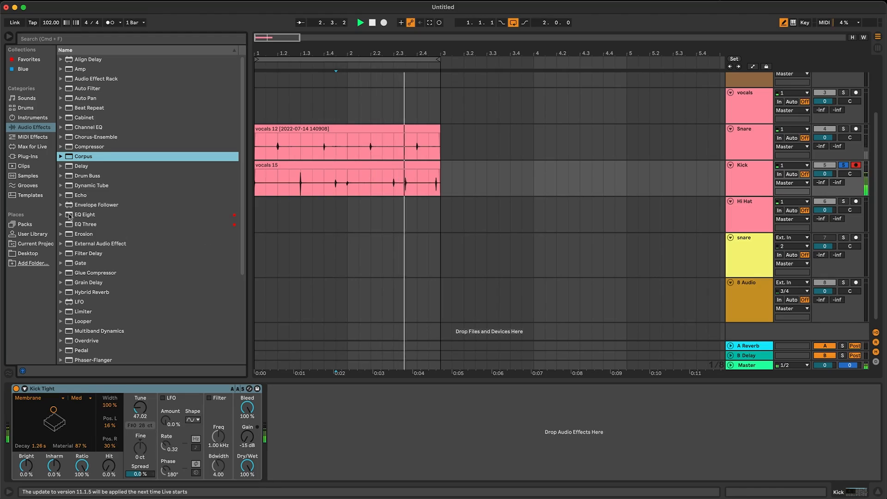
click(60, 157)
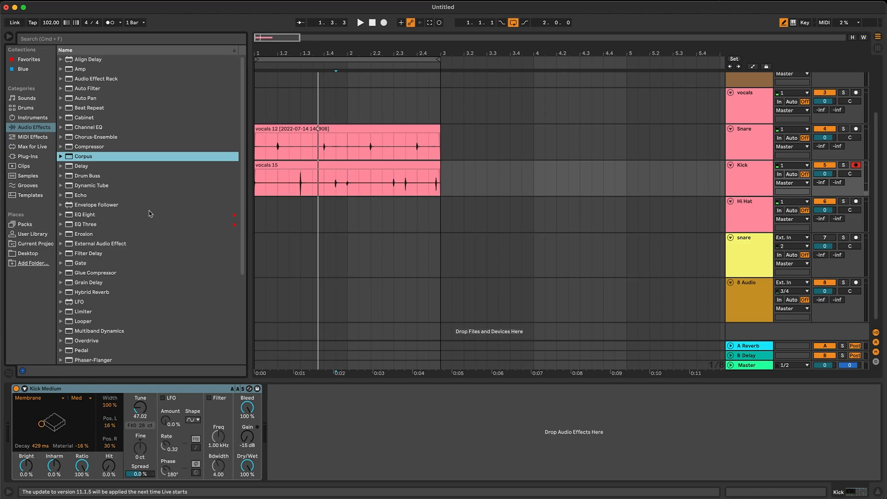
Add EQ Eight and Saturator after Corpus in the Kick track's effect chain.
scroll(101, 196, down, 3)
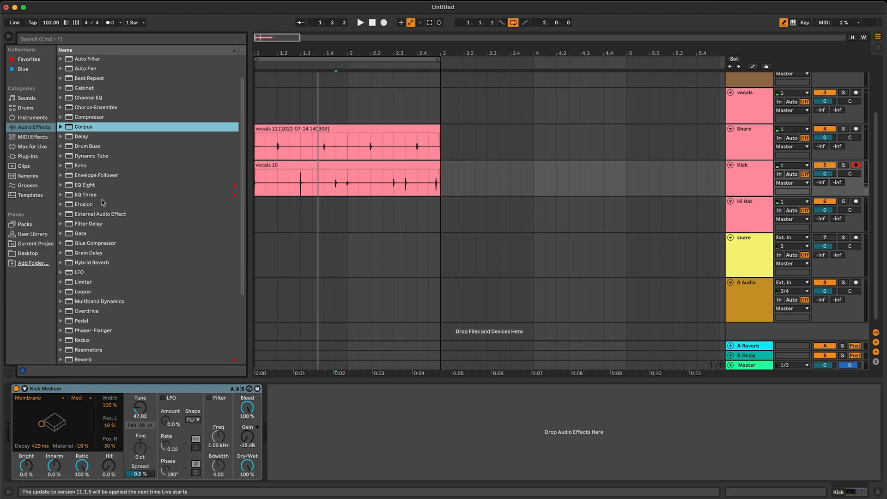
drag(86, 185, 347, 453)
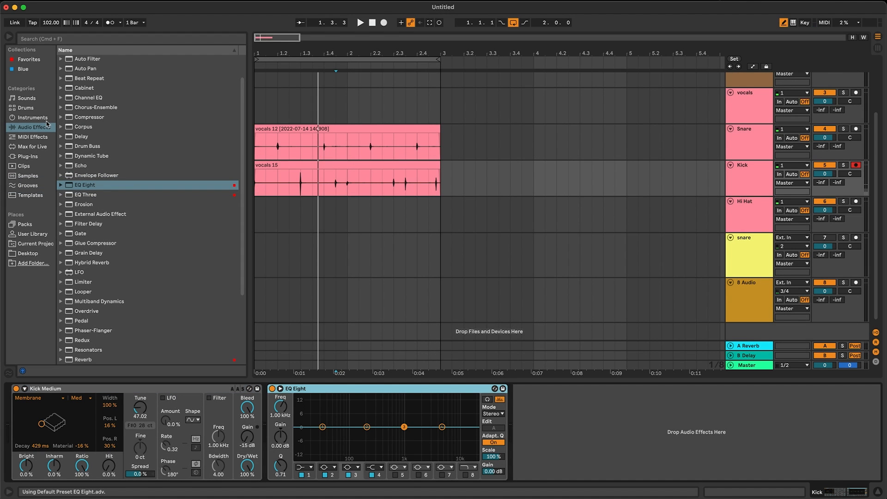
scroll(111, 310, down, 5)
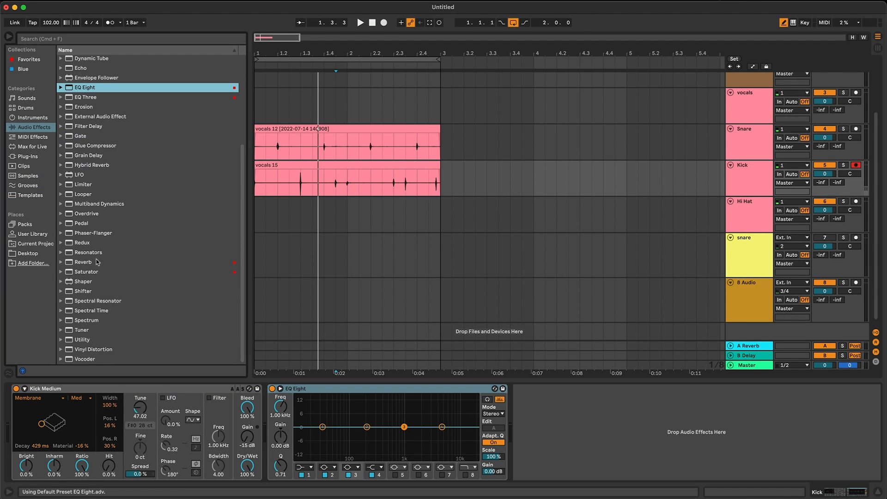
click(102, 273)
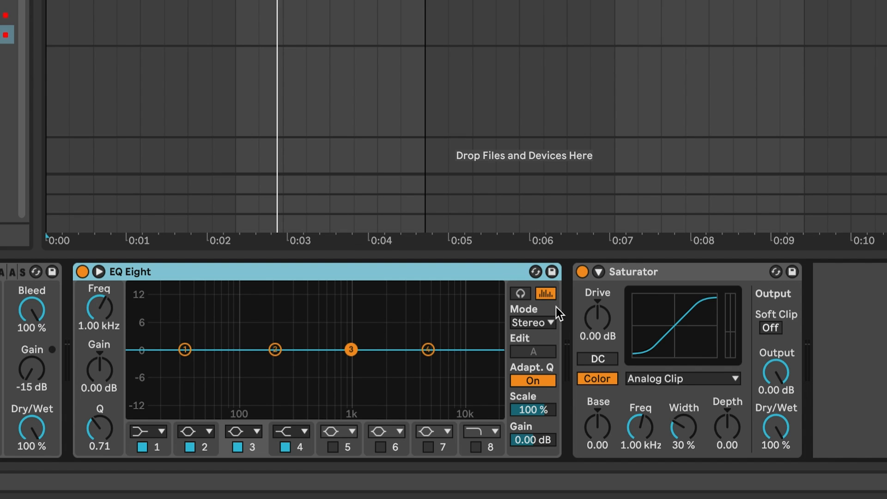
Turn off EQ Eight's spectrum analyzer and enable band 8 as a low-pass filter at 240 Hz.
click(546, 294)
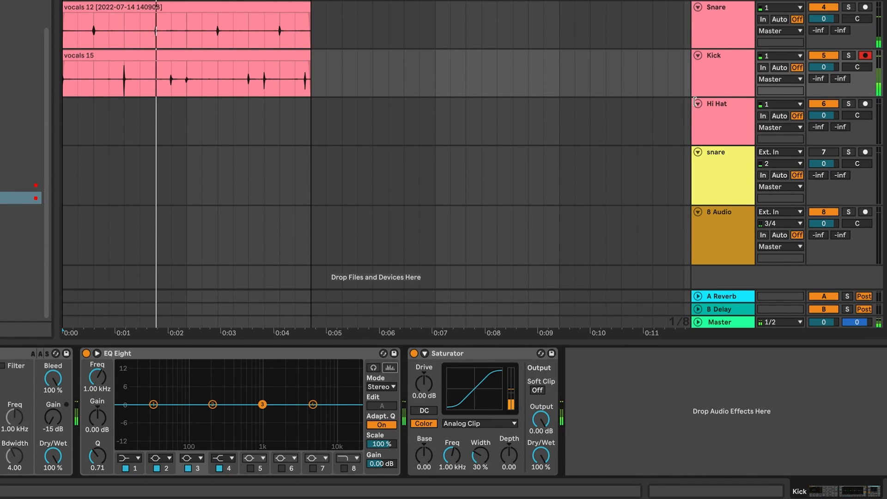
click(350, 468)
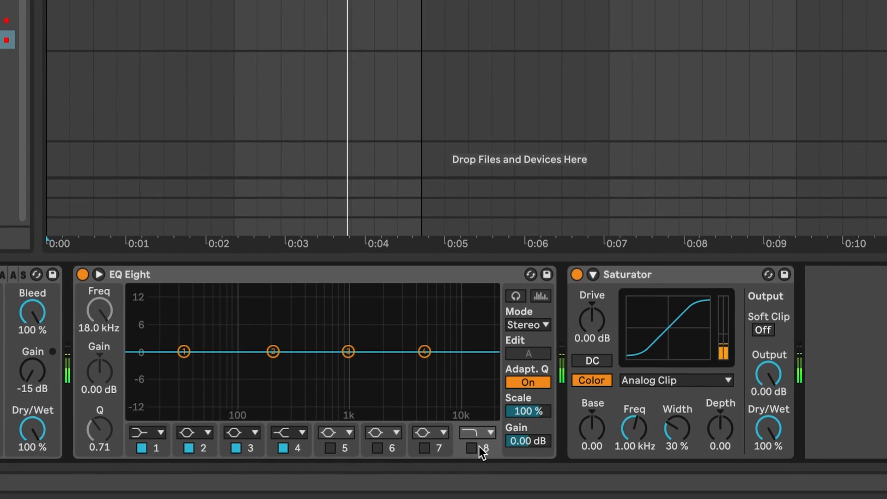
drag(100, 370, 100, 387)
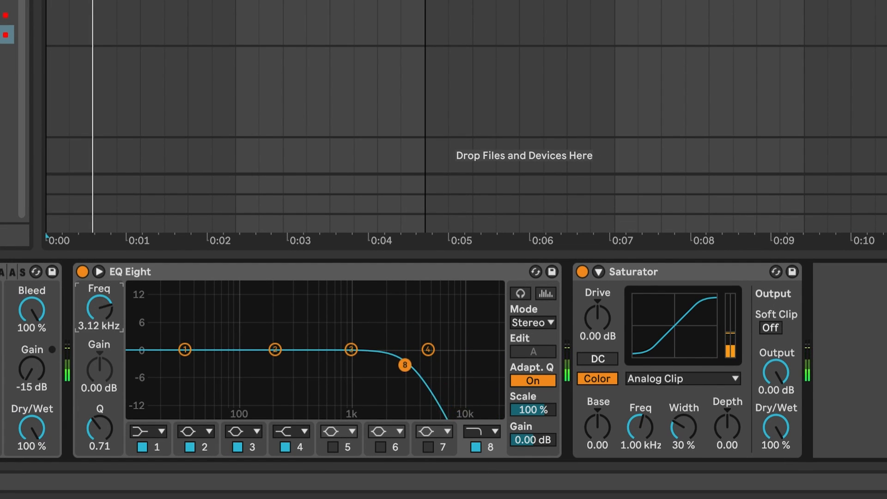
drag(99, 308, 99, 336)
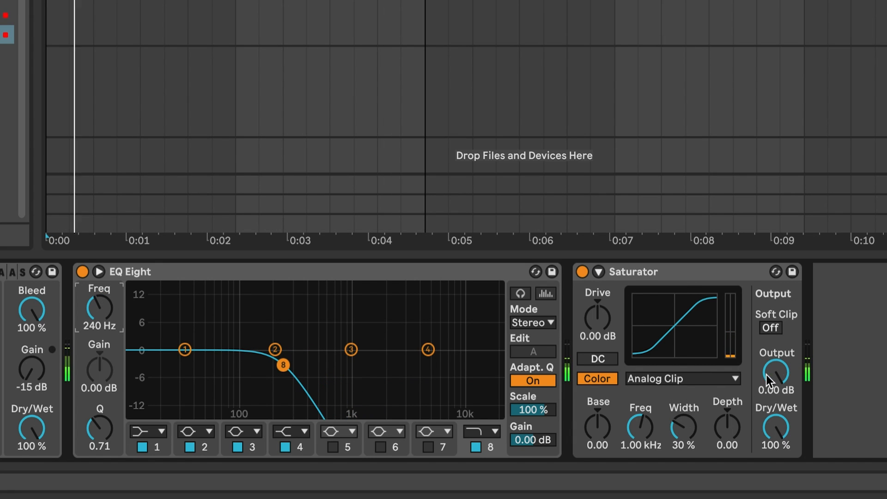
Turn on Saturator's Soft Clip with 11.4 dB Drive, and boost EQ Eight's band 2 by 4.34 dB at 220 Hz.
click(769, 328)
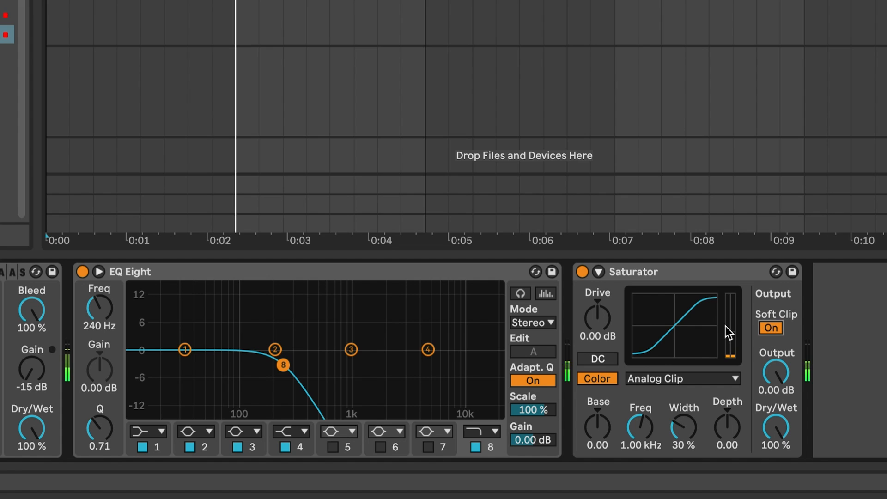
drag(597, 318, 597, 291)
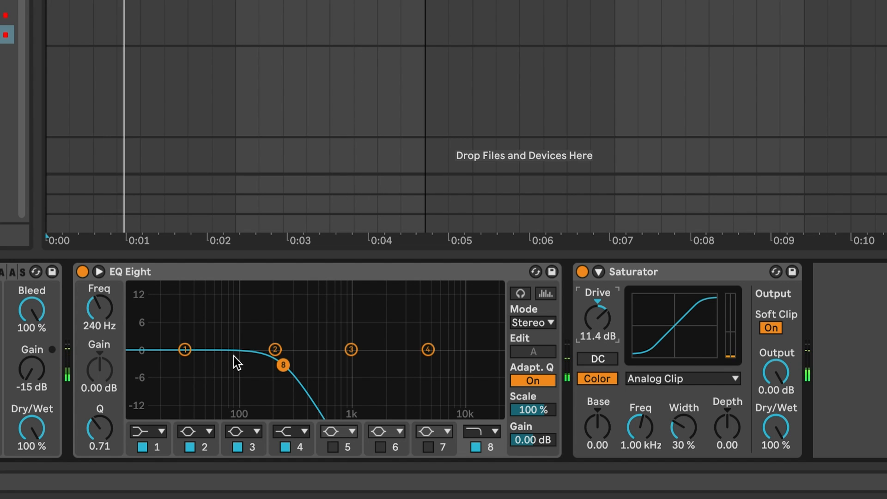
drag(275, 349, 279, 332)
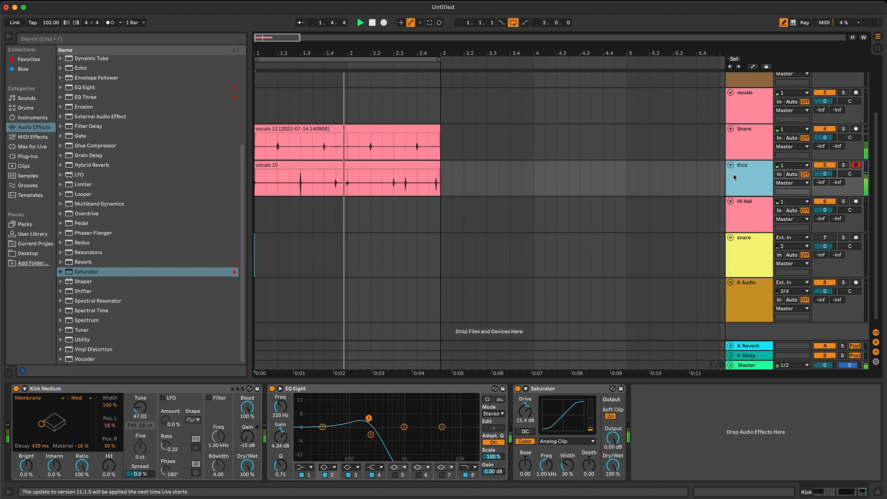
Add Drum Buss to the Kick track and set its Transients to -0.57 and Crunch to 3.2 %.
click(35, 127)
scroll(115, 127, up, 5)
key(space)
drag(68, 175, 317, 184)
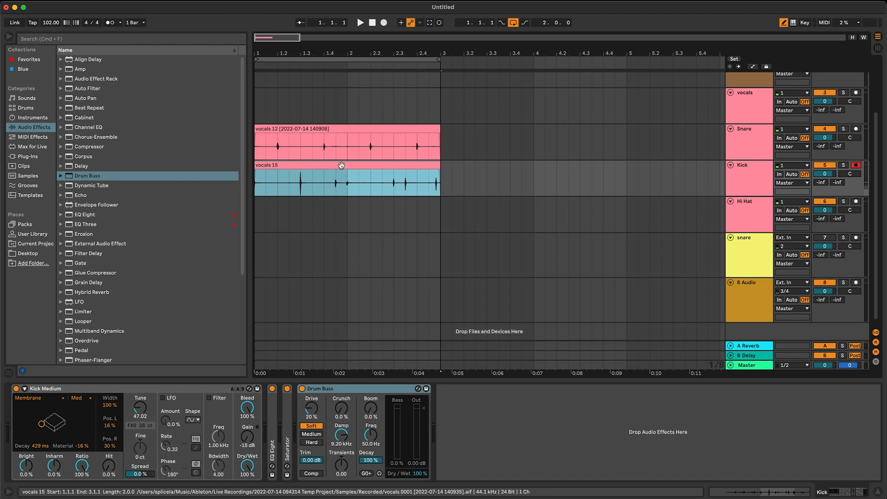
key(space)
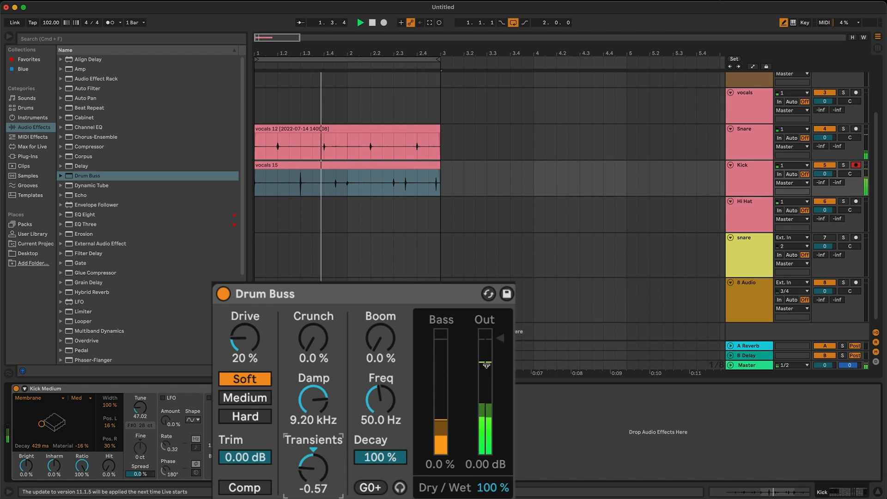
drag(315, 341, 315, 335)
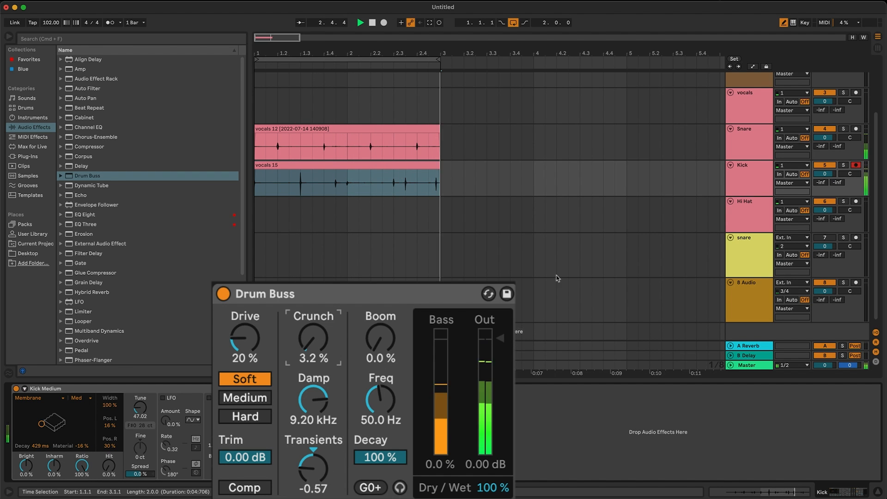
Freeze the Kick track and flatten it to audio.
right_click(735, 188)
click(778, 253)
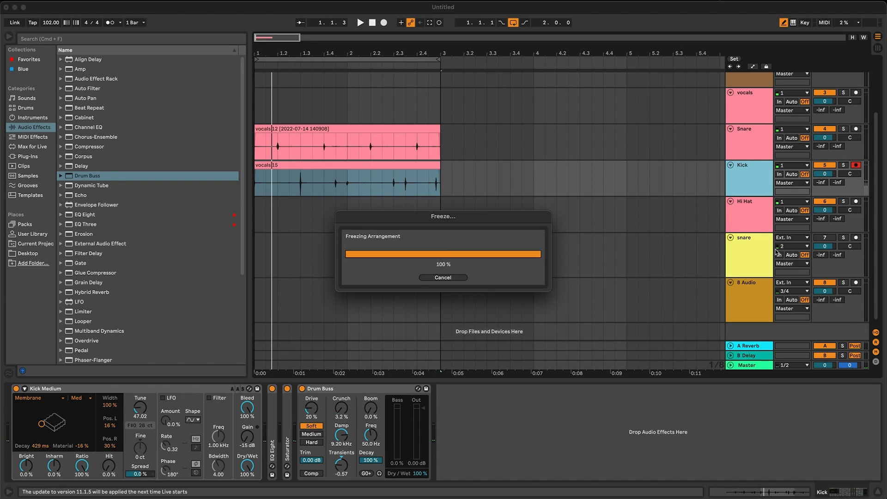
right_click(738, 193)
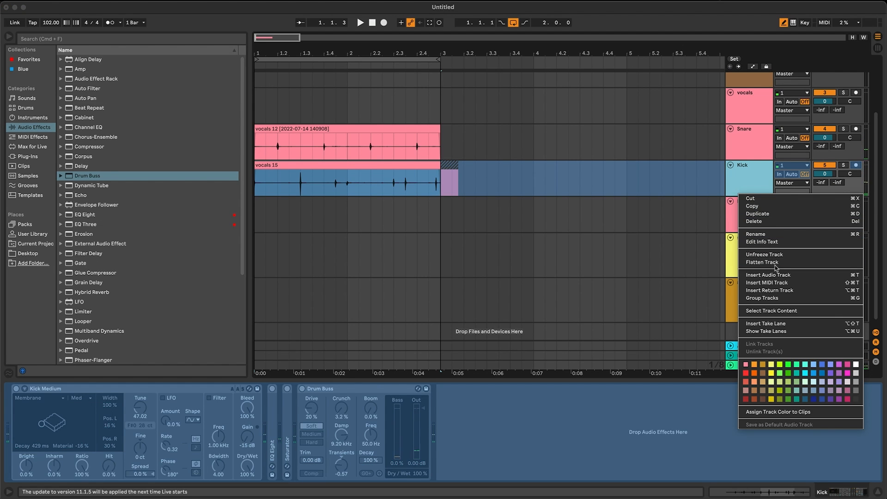
click(762, 262)
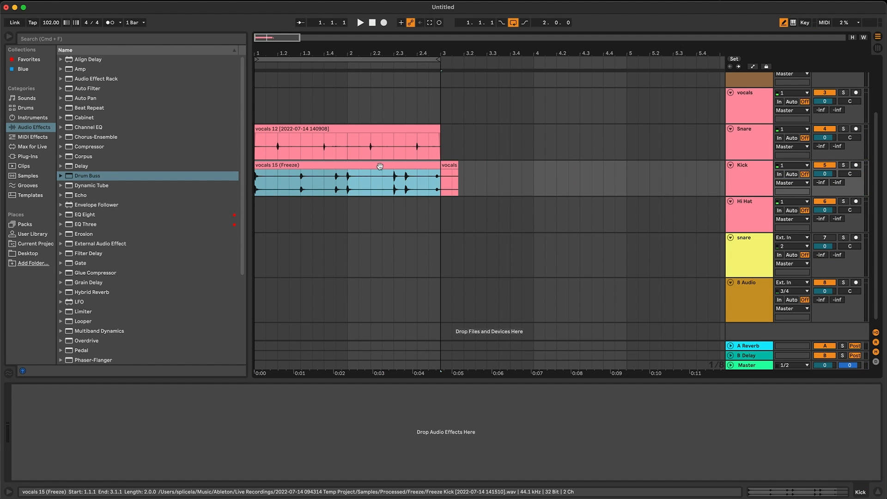
Add Drum Buss to the Snare track with Transients at -0.40, and lower the track's volume to -0.5 dB.
click(721, 140)
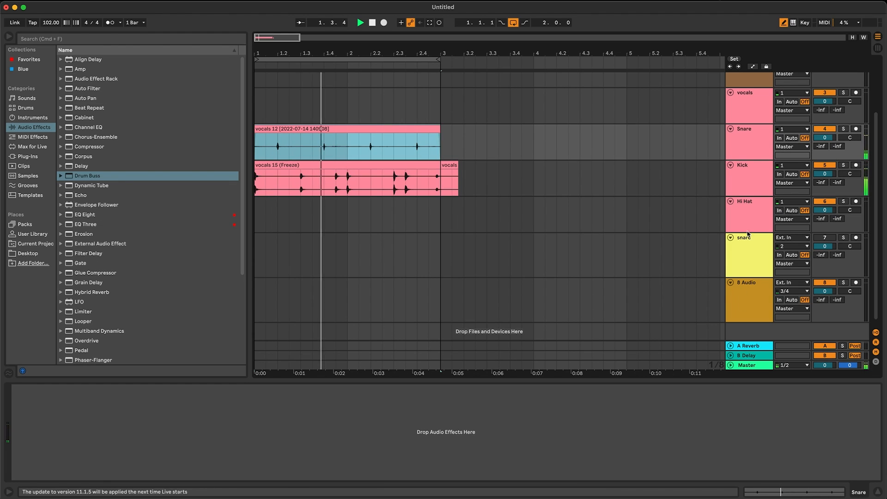
click(728, 139)
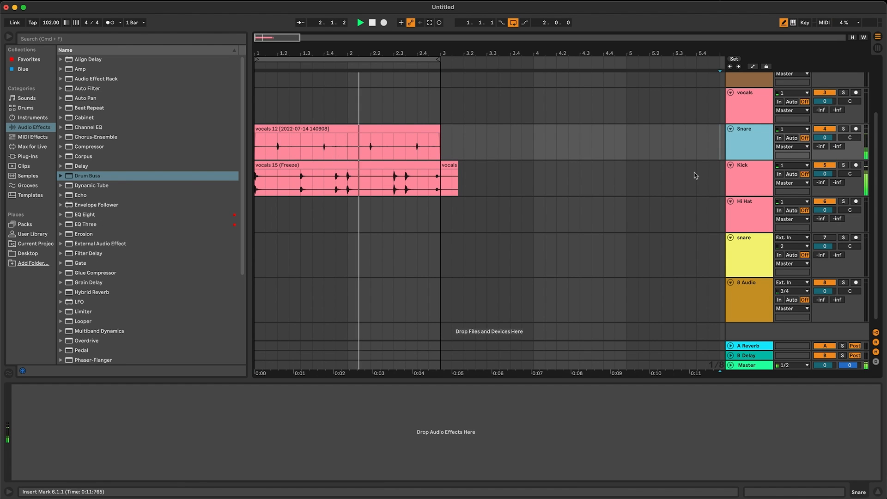
double_click(110, 176)
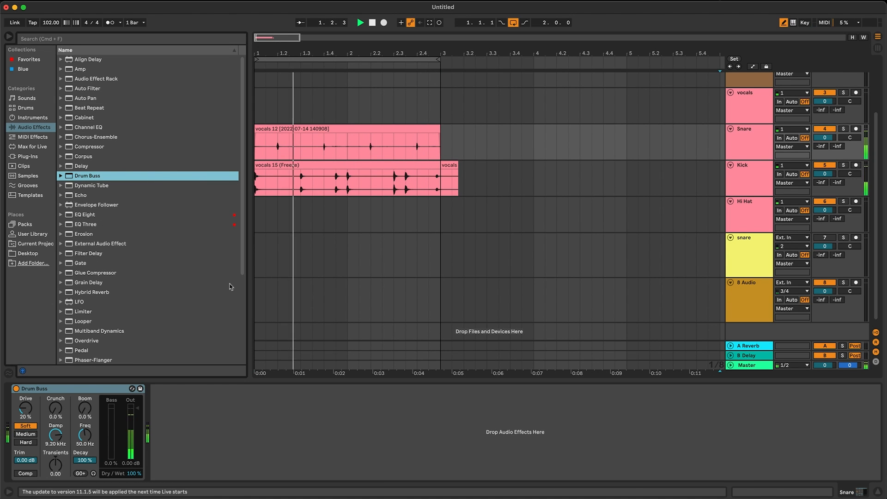
drag(47, 471, 52, 473)
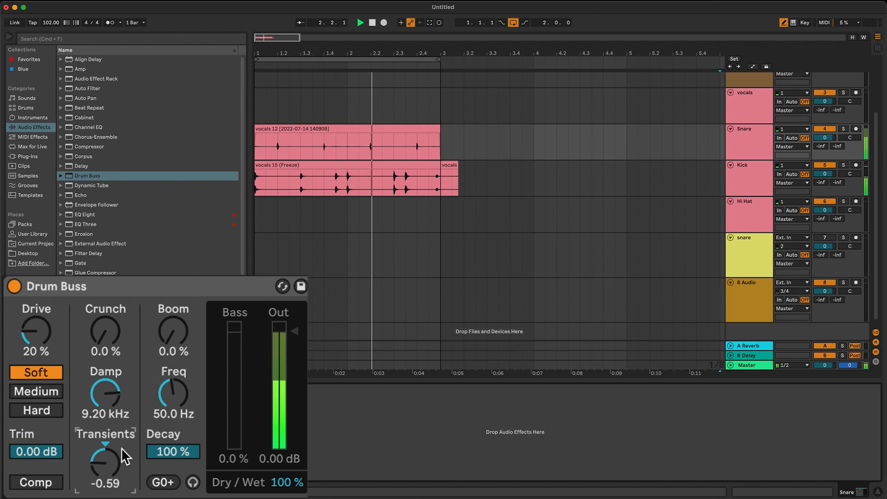
drag(104, 465, 104, 458)
drag(826, 137, 826, 140)
Clear the leftover Kick clip after bar 3, then arm the Hi Hat track and record a two-bar hi-hat take.
click(488, 178)
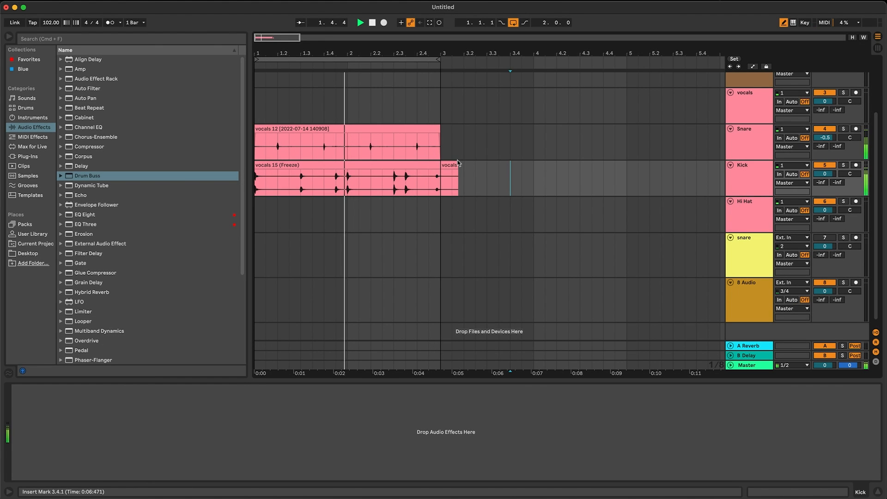
click(855, 202)
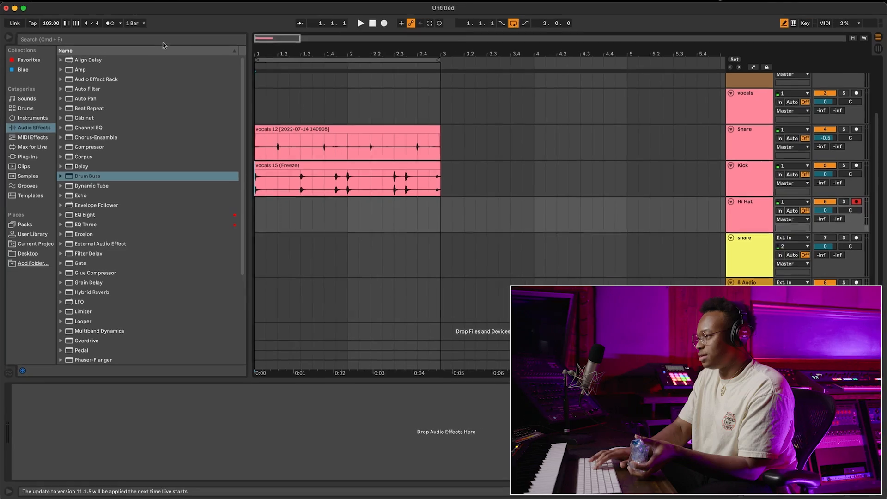
key(F9)
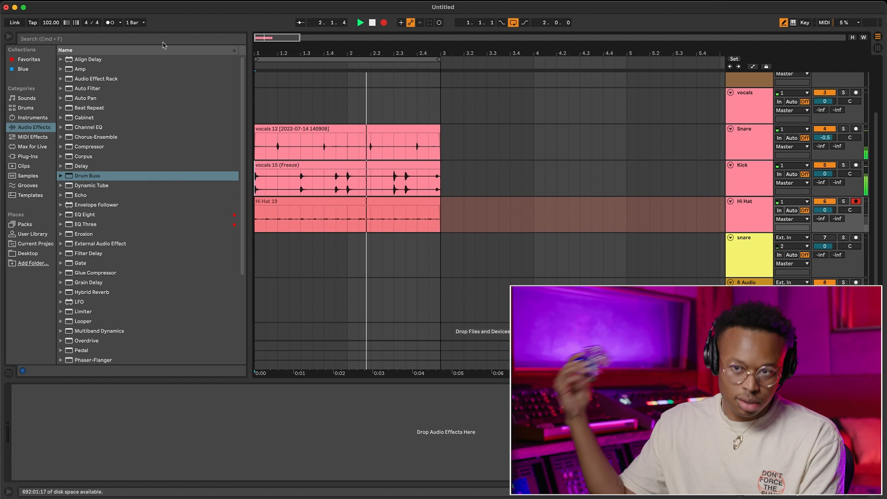
key(F9)
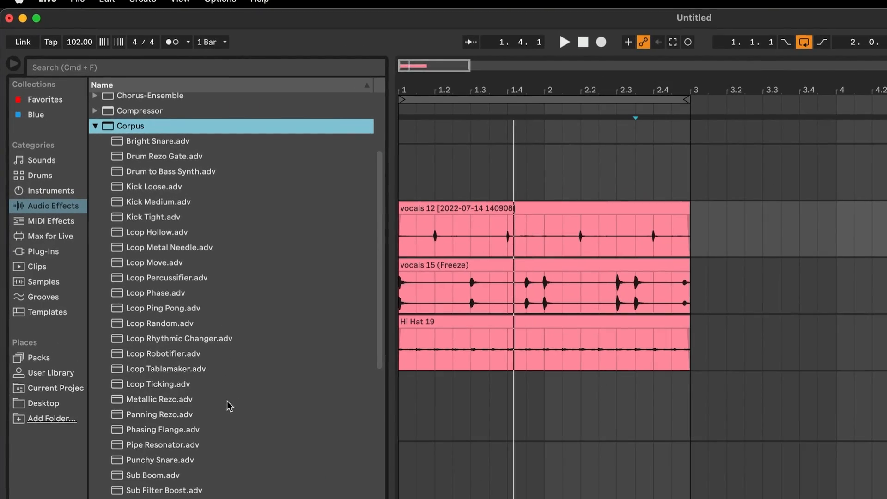
Add the Corpus preset Bright Snare after Drum Buss on the Snare track and set its Dry/Wet to 44 %.
drag(159, 142, 235, 409)
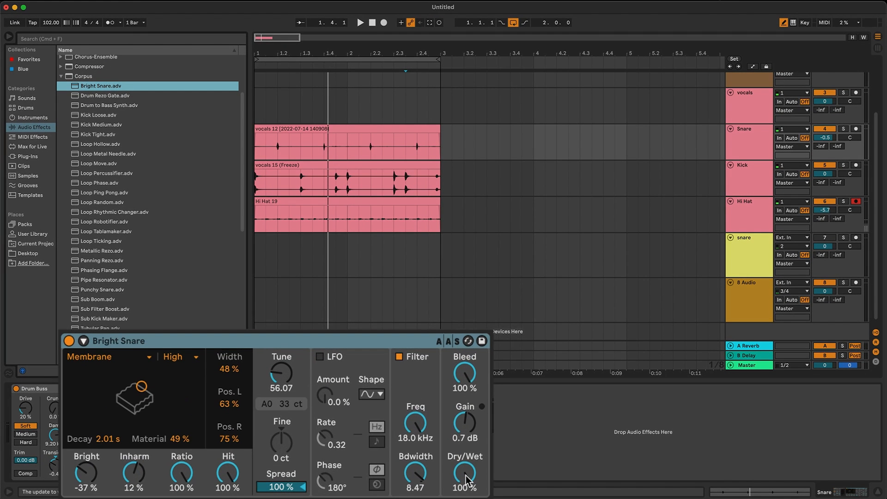
key(space)
drag(467, 481, 468, 495)
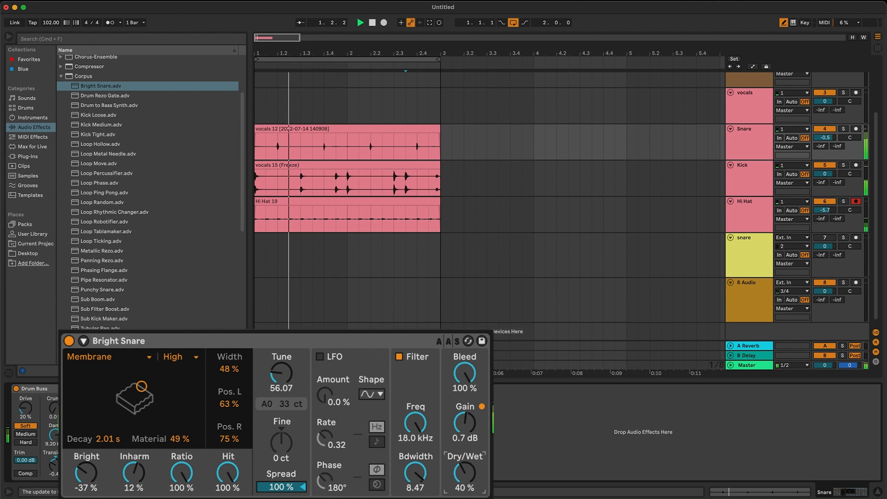
Lower the Snare track's volume to -5.7 dB and the Hi Hat track's volume to -6.8 dB.
drag(833, 138, 833, 150)
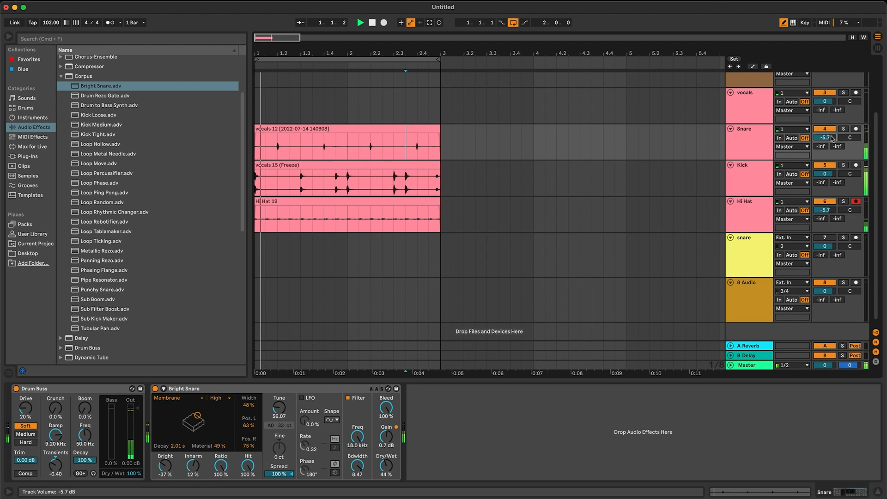
drag(831, 206, 831, 209)
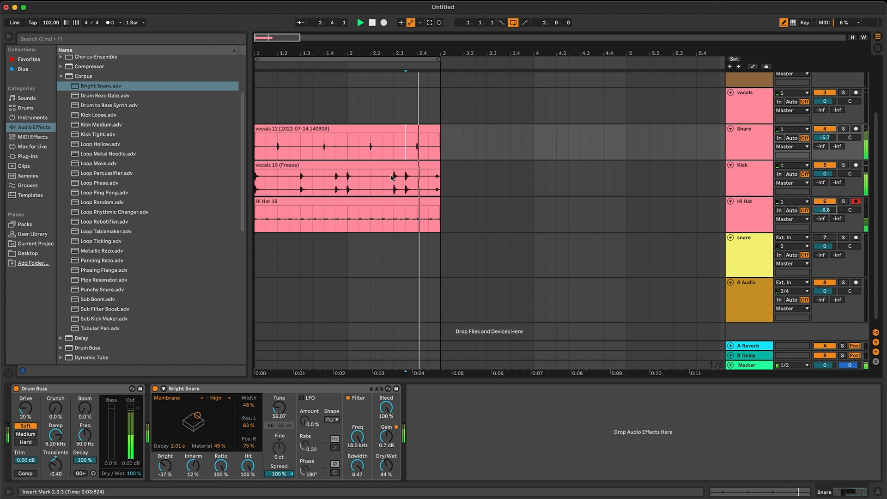
Duplicate the two-bar Snare, Kick and Hi Hat clips to bar 3 and extend the loop to four bars.
click(426, 201)
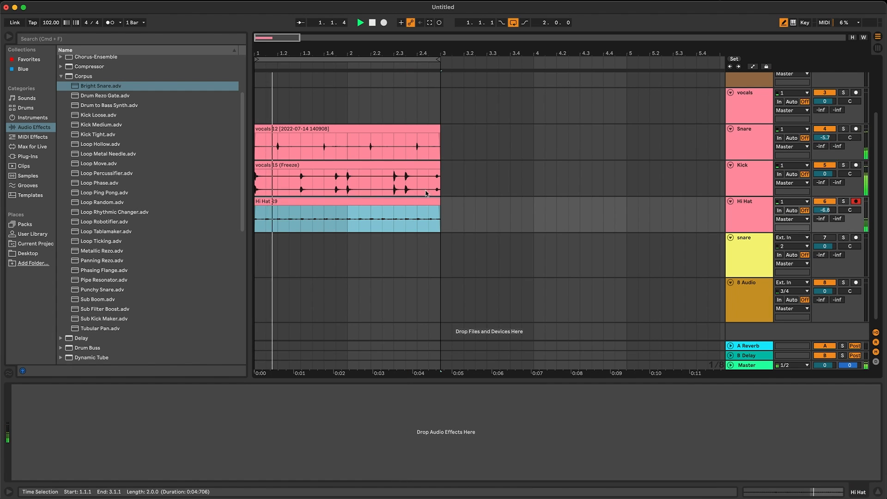
shift+click(343, 125)
click(326, 129)
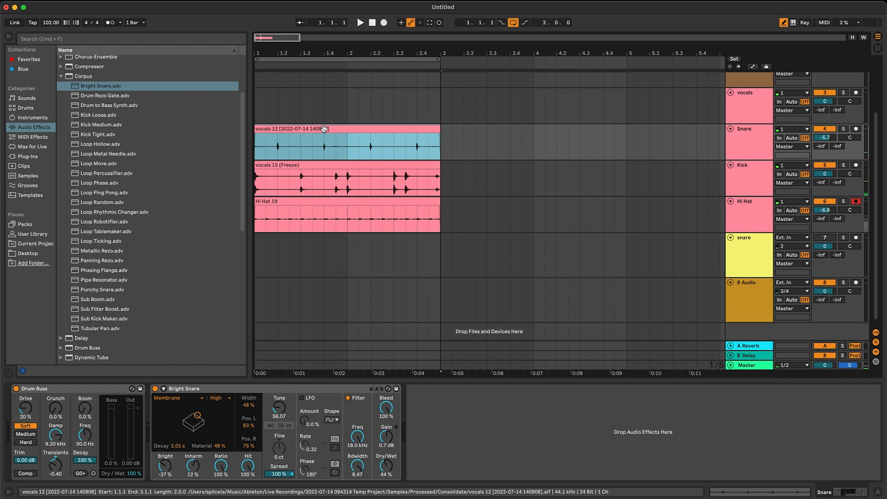
shift+click(382, 207)
shift+click(383, 203)
key(super+d)
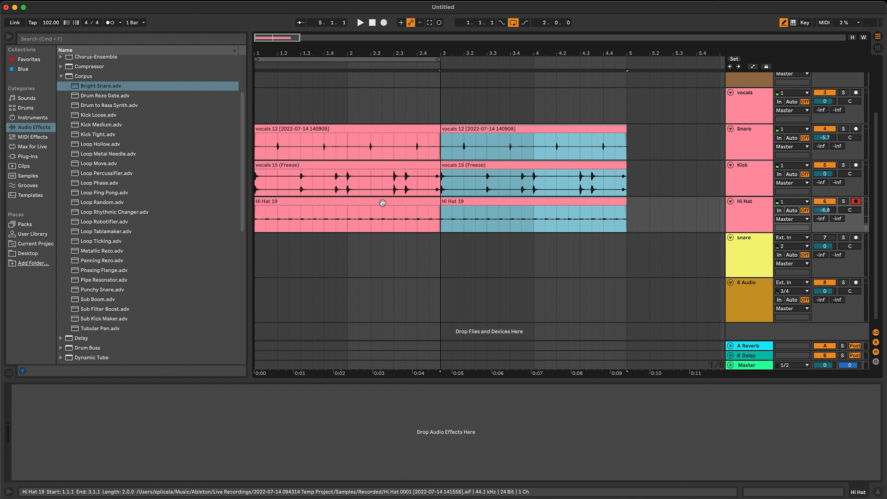
drag(441, 63, 626, 62)
click(614, 99)
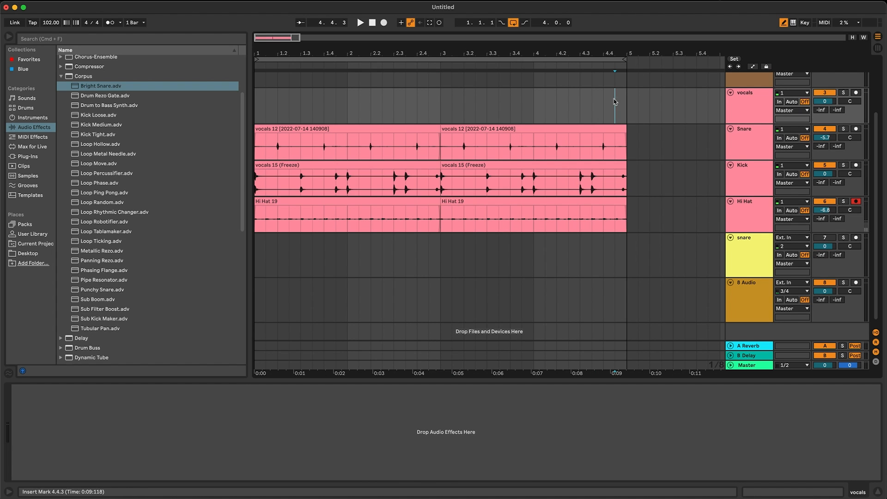
Group the Snare, Kick and Hi Hat tracks together.
click(753, 221)
shift+click(745, 153)
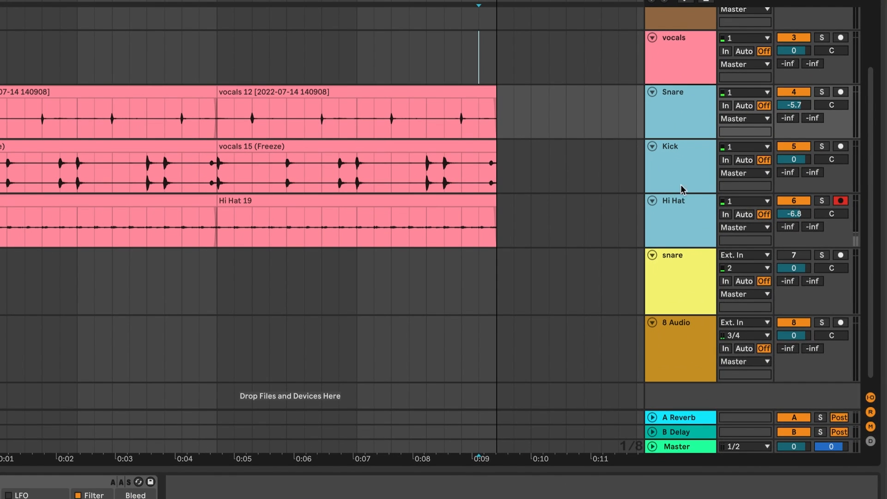
right_click(748, 209)
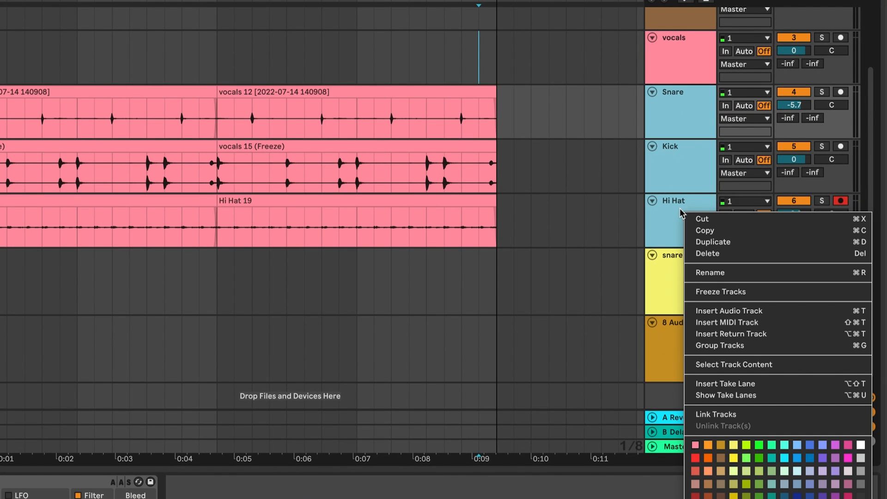
click(740, 346)
click(672, 120)
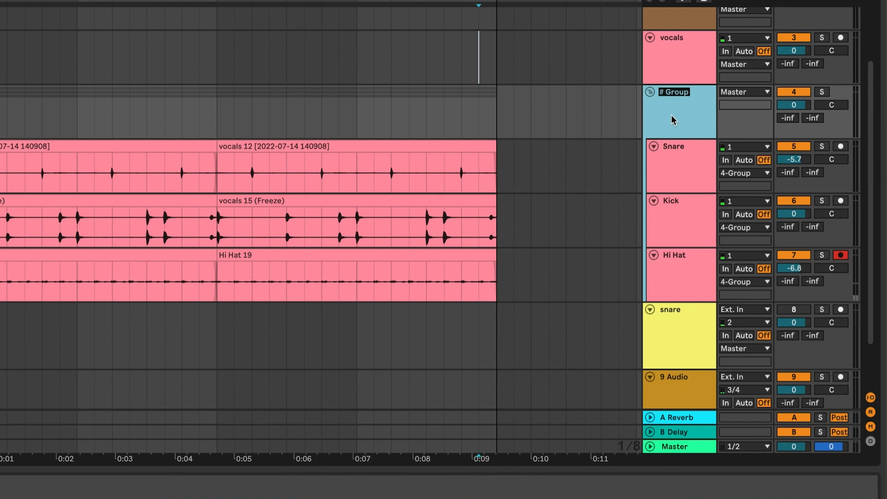
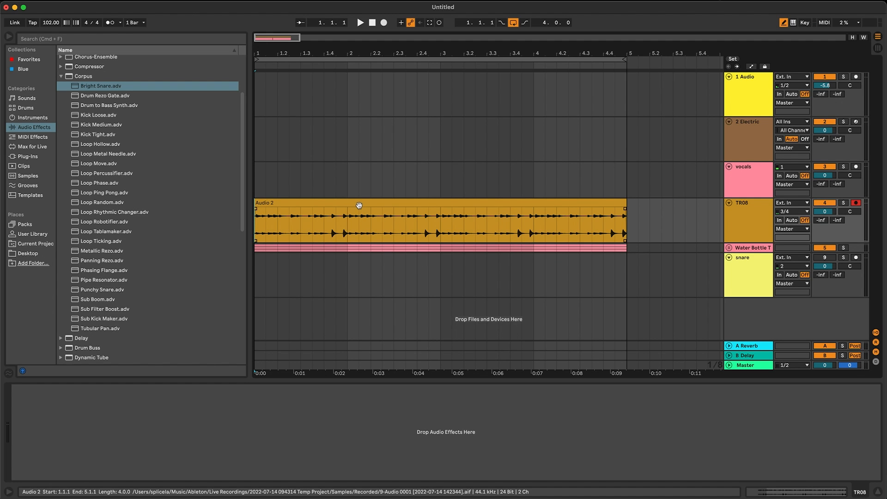
Unfold the drum group and play the Kick, Snare and Hi Hat clips together with the TR08 clip.
click(730, 249)
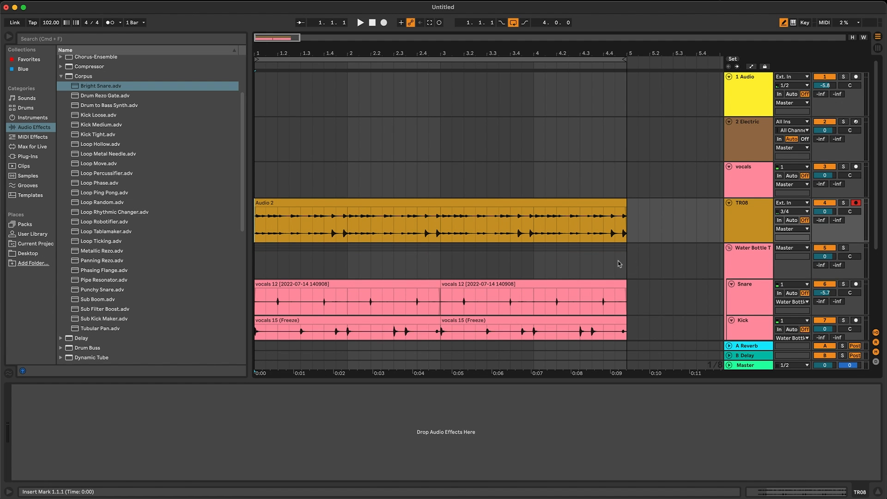
scroll(620, 264, down, 3)
key(space)
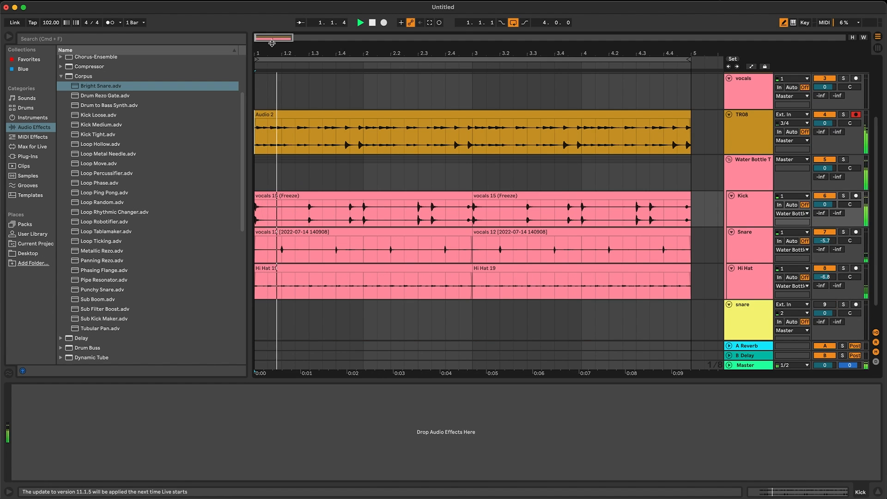
click(348, 145)
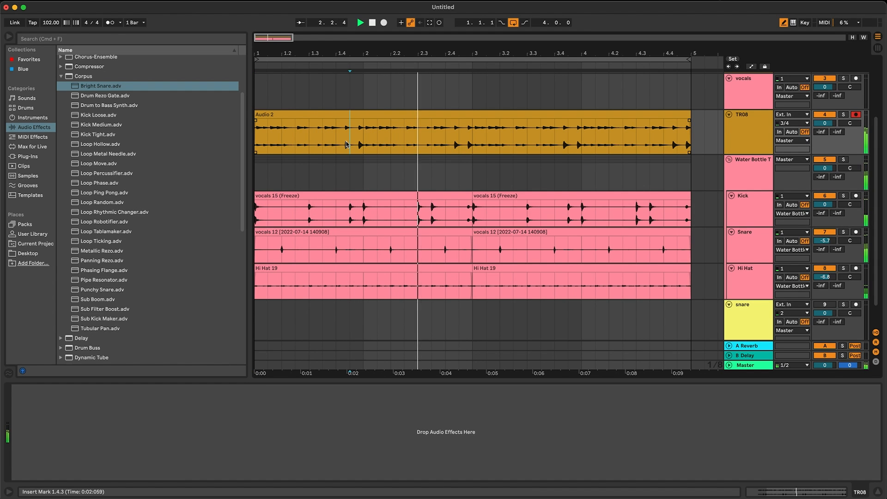
click(298, 127)
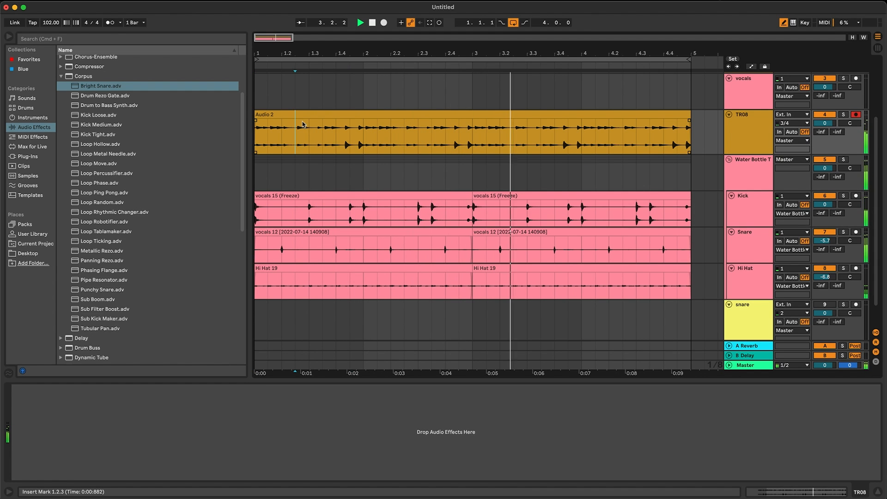
click(291, 149)
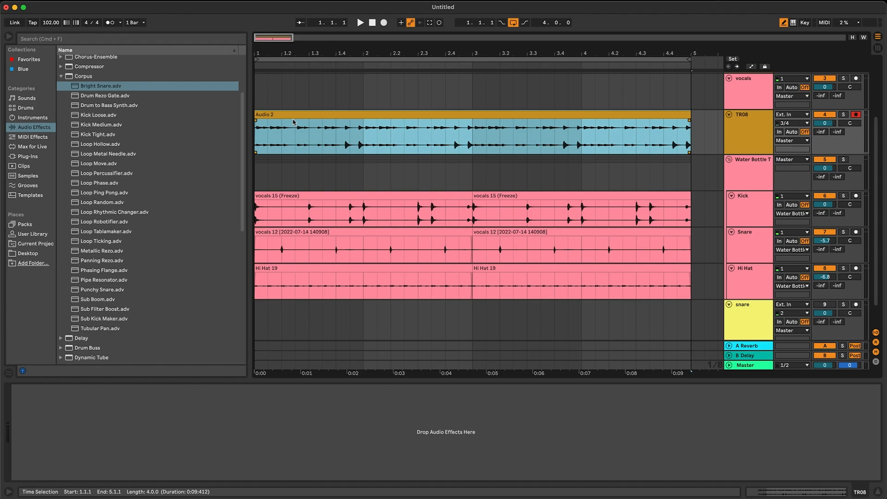
click(302, 116)
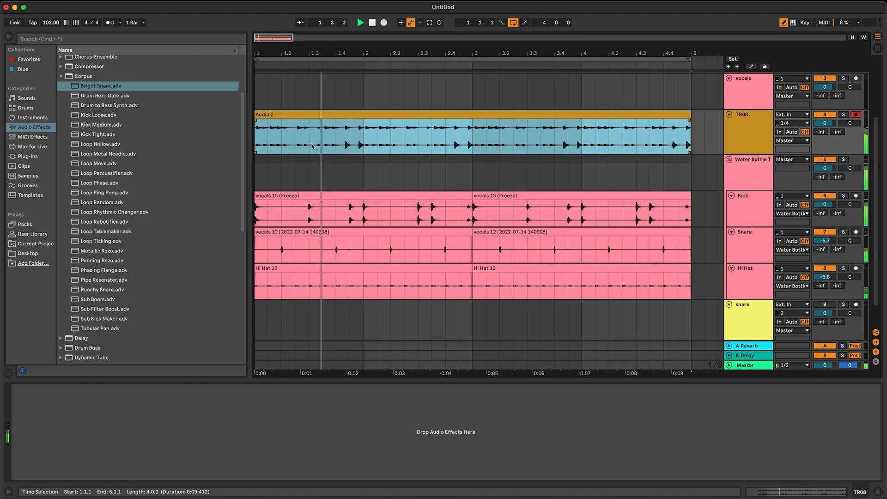
Set the grid to a fixed 1/16, deactivate the TR08 audio from 1.3.1 to 1.4.2, and play back the result.
key(space)
drag(312, 147, 341, 147)
right_click(343, 147)
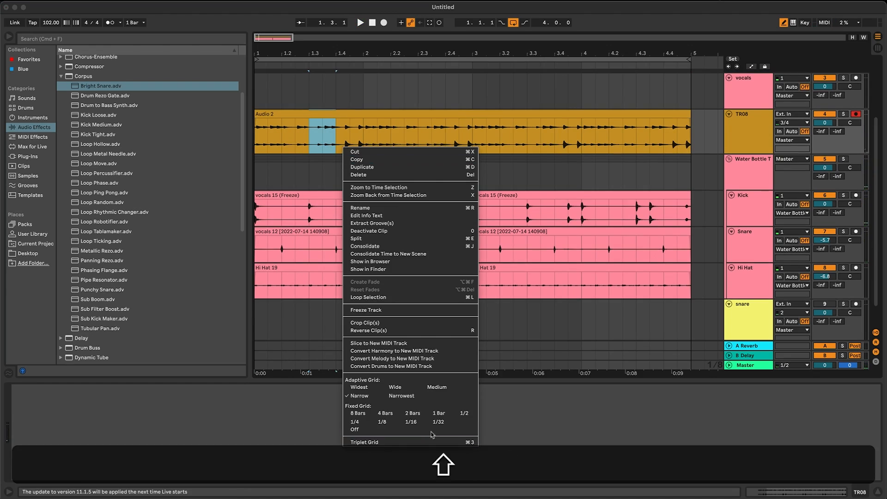
shift+click(411, 422)
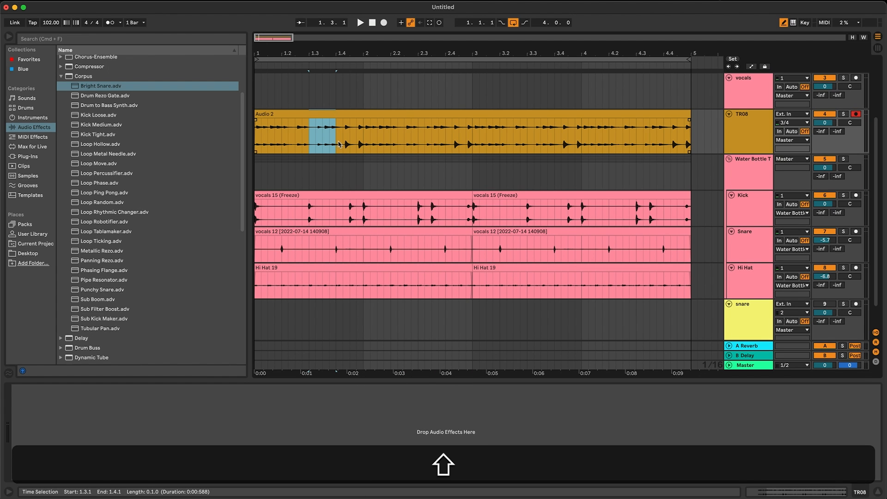
key(shift+0)
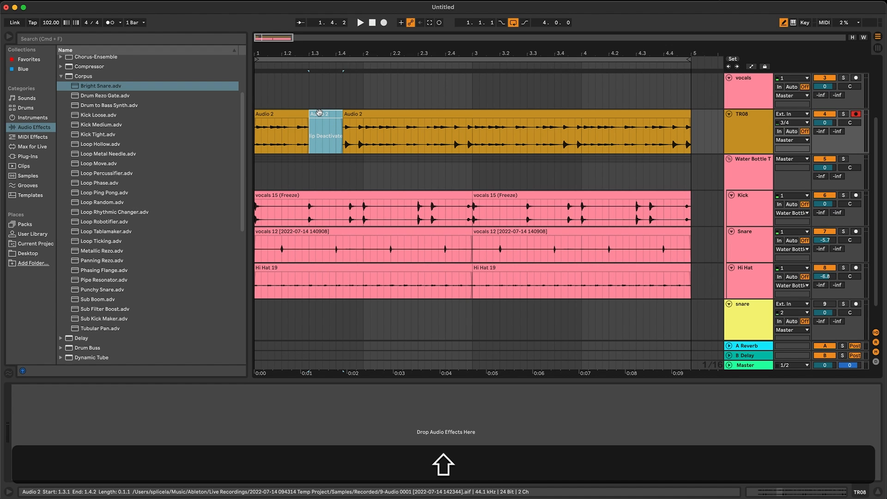
key(shift+0)
key(shift+0)
click(293, 115)
key(space)
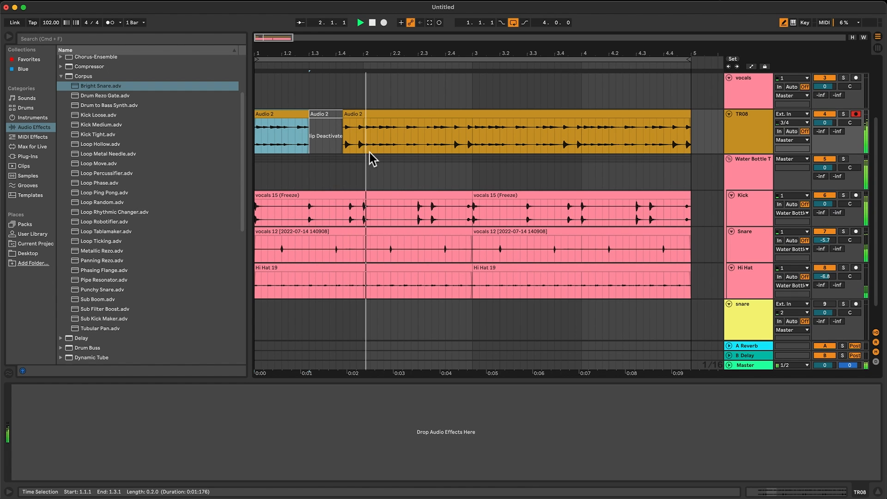
key(space)
Deactivate the TR08 audio from 2.3.1 to 2.4.2 and return to the start of the arrangement.
drag(418, 140, 455, 149)
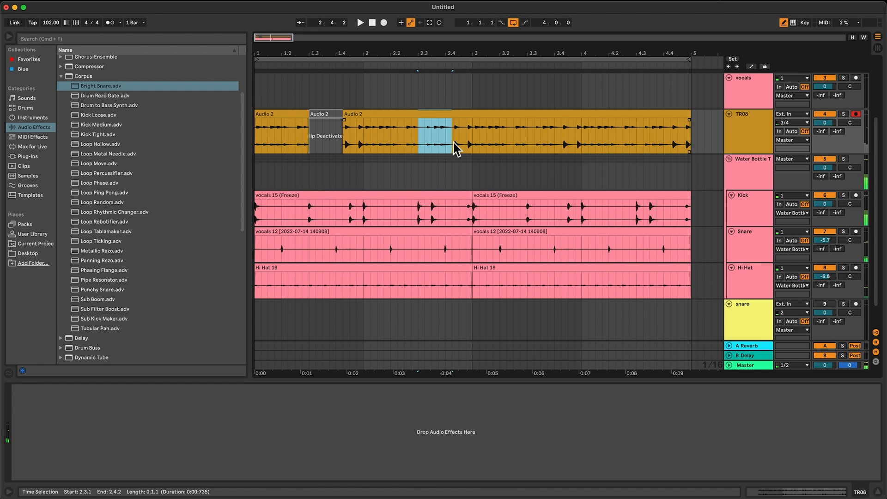
key(0)
key(Home)
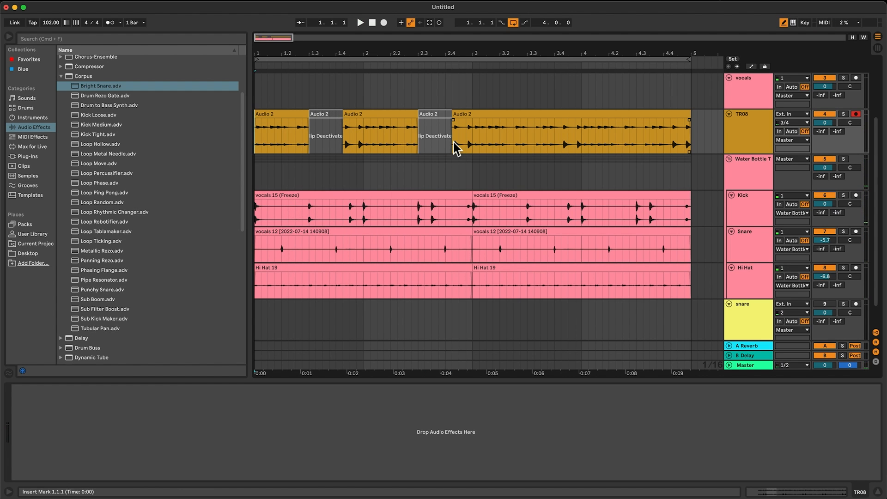
Duplicate the first two bars of the TR08 track to bar 3 and play the arrangement.
drag(475, 144, 187, 127)
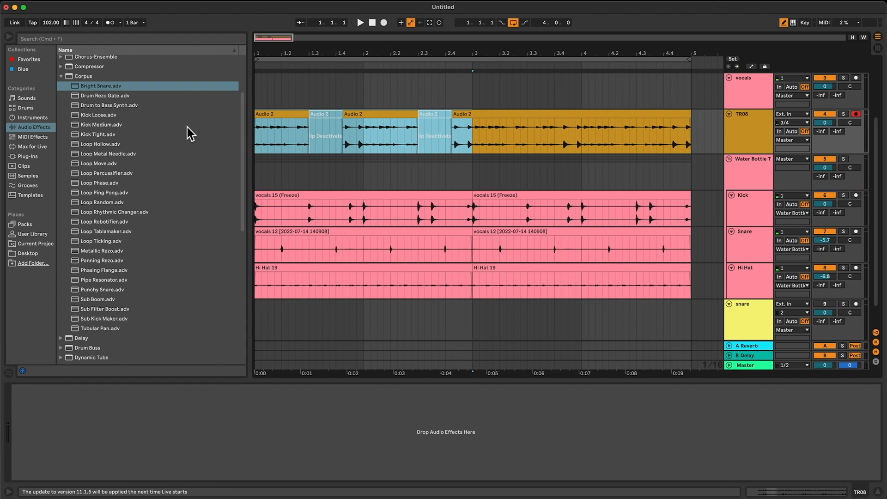
key(space)
key(super+d)
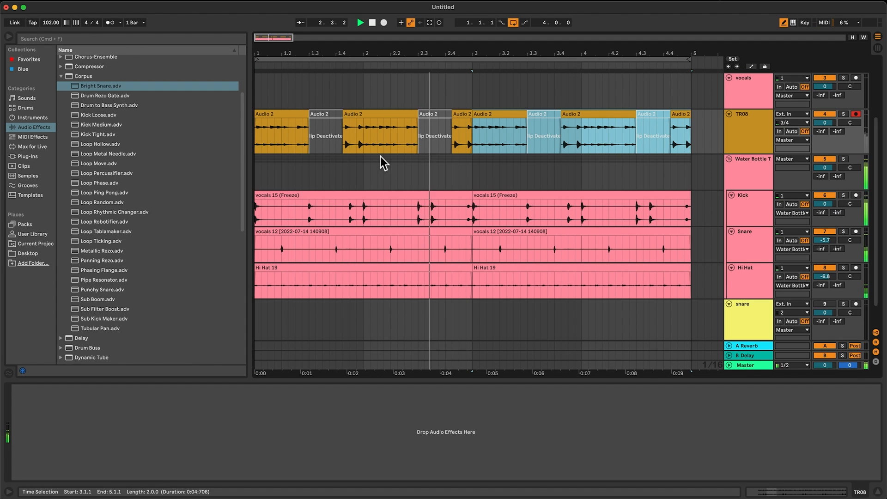
click(296, 305)
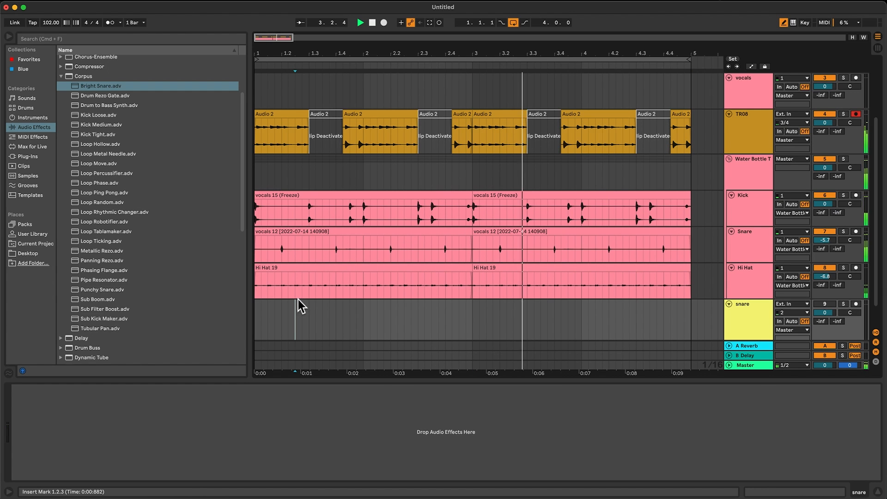
click(320, 284)
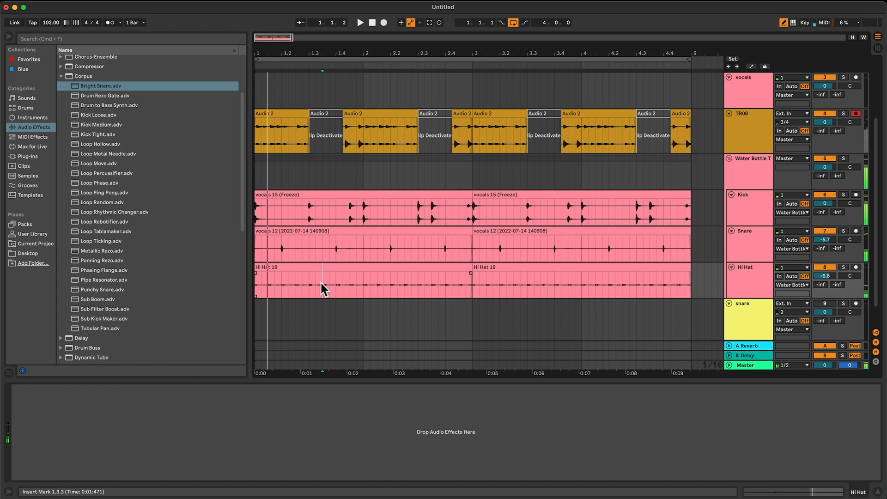
Add an EQ Three to the Hi Hat track.
click(266, 268)
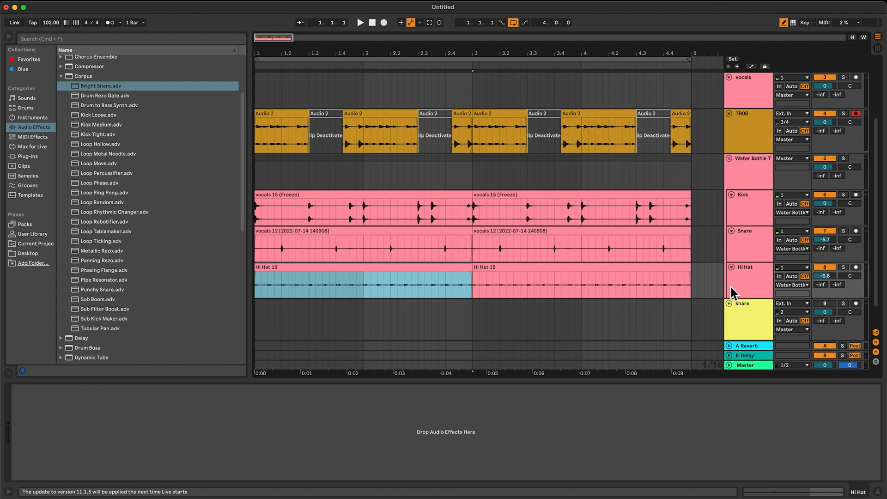
click(673, 458)
scroll(98, 158, up, 4)
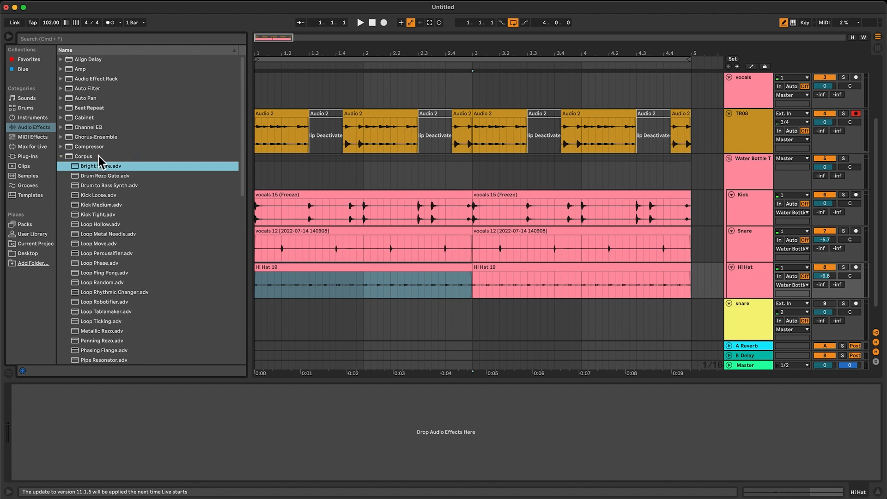
click(61, 157)
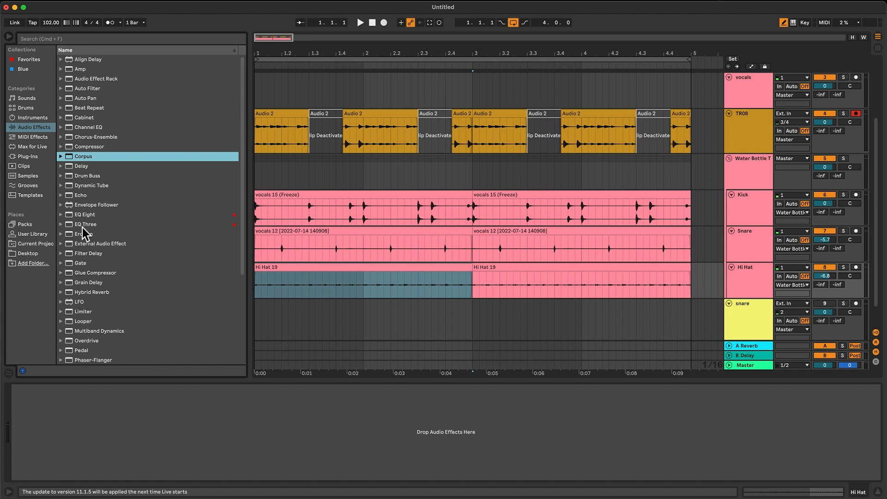
drag(82, 226, 340, 287)
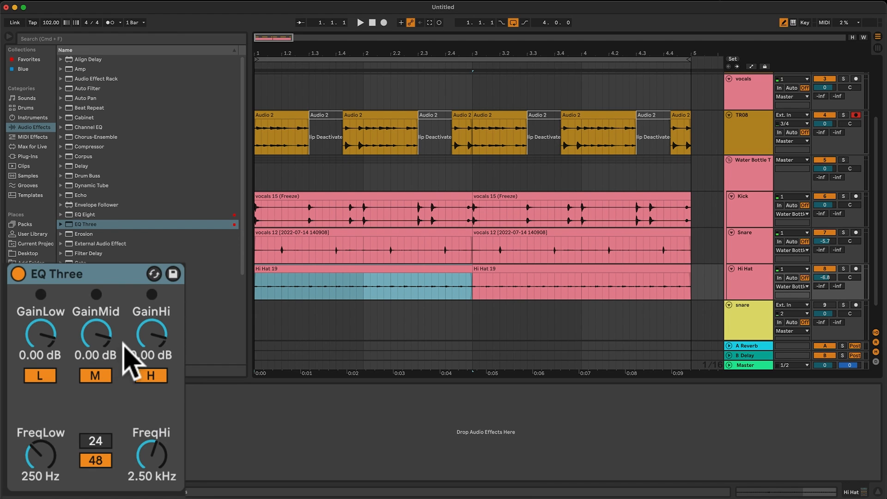
Switch off the low band of the Hi Hat's EQ Three and raise FreqLow to 2.32 kHz during playback.
click(41, 377)
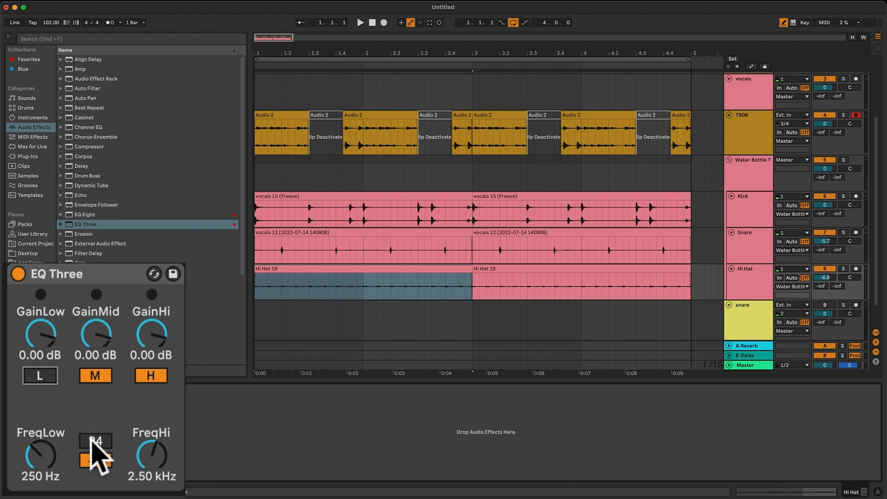
key(space)
drag(40, 437, 40, 425)
drag(41, 455, 41, 428)
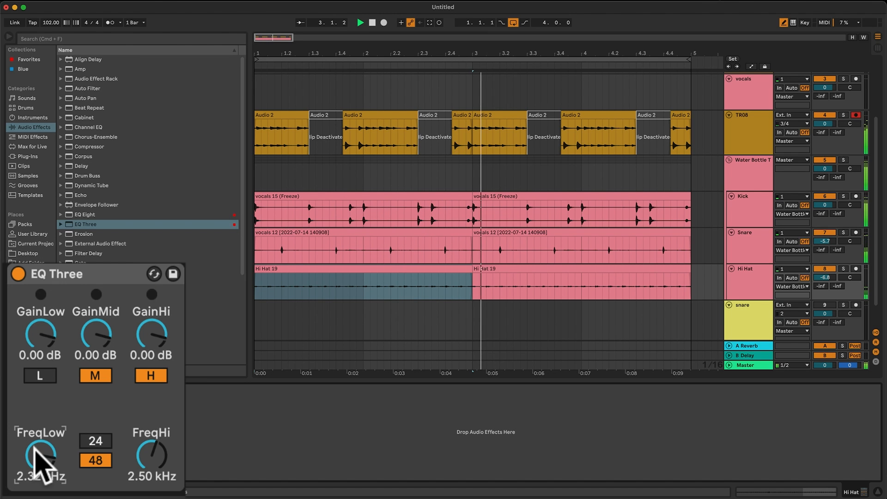
key(space)
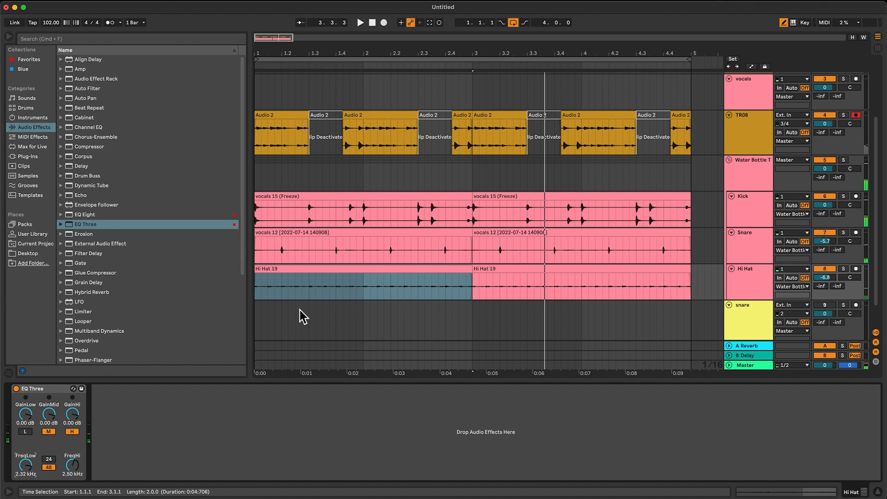
Split the first Hi Hat clip at beats 1.3 and 1.4 and at the start of bar 2.
click(294, 269)
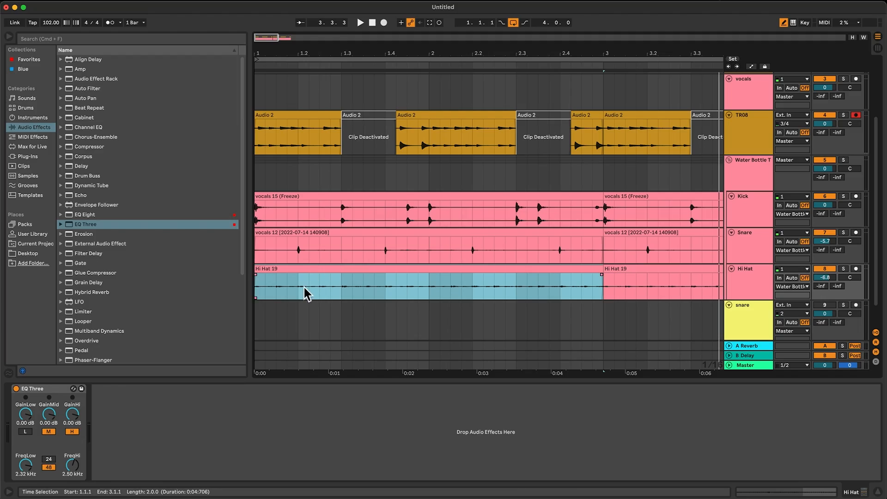
key(space)
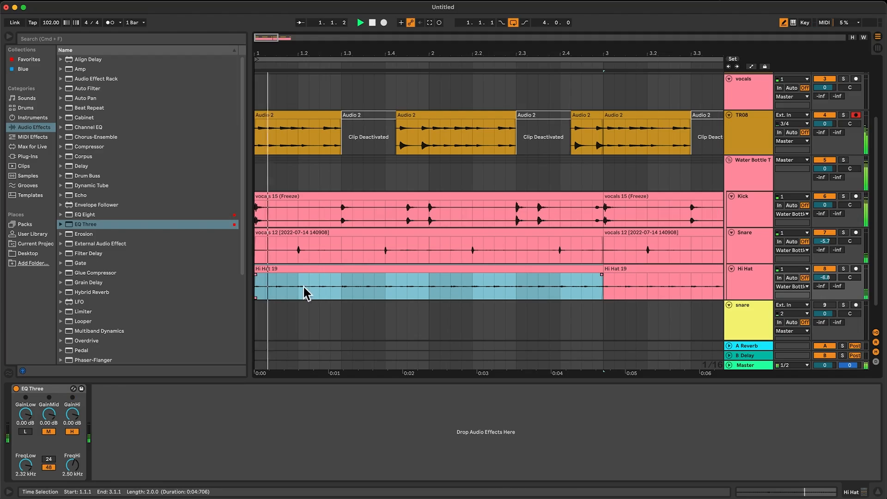
click(335, 288)
key(plus)
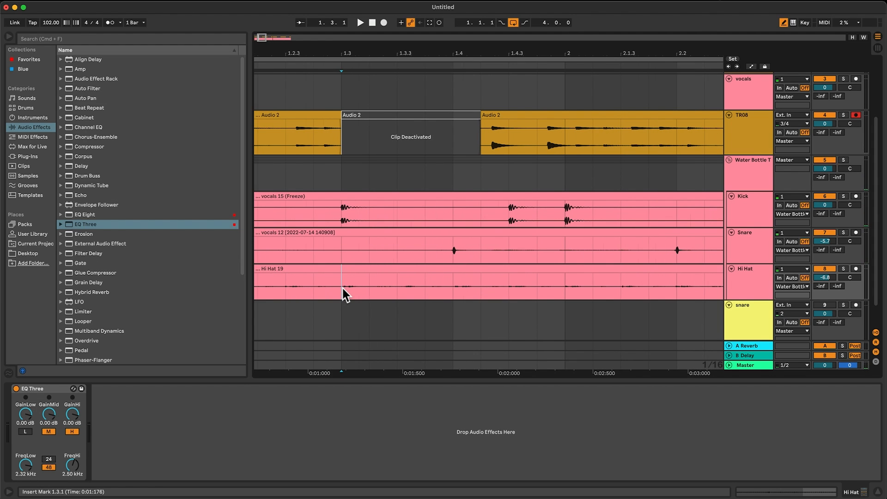
drag(345, 287, 442, 290)
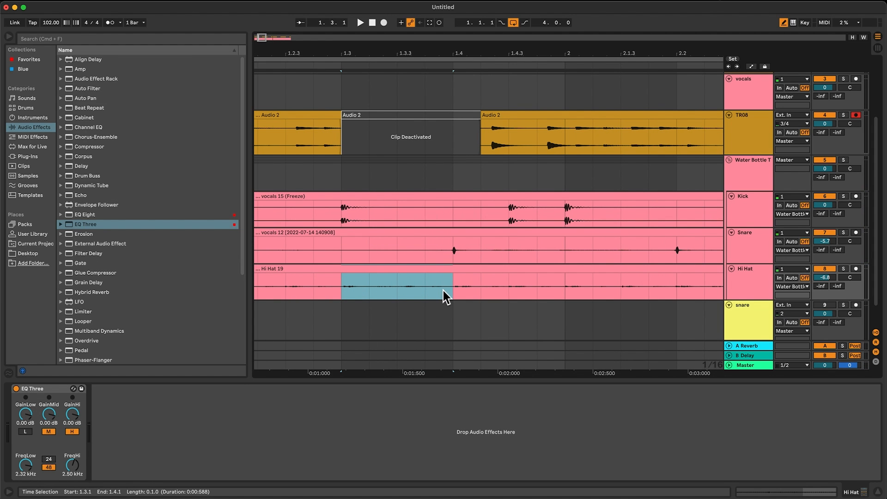
click(345, 292)
key(super+e)
click(565, 287)
key(super+e)
click(449, 279)
key(super+e)
Open the Hi Hat clip between 1.3 and 1.4 in the clip view and play the beat from the start.
click(435, 269)
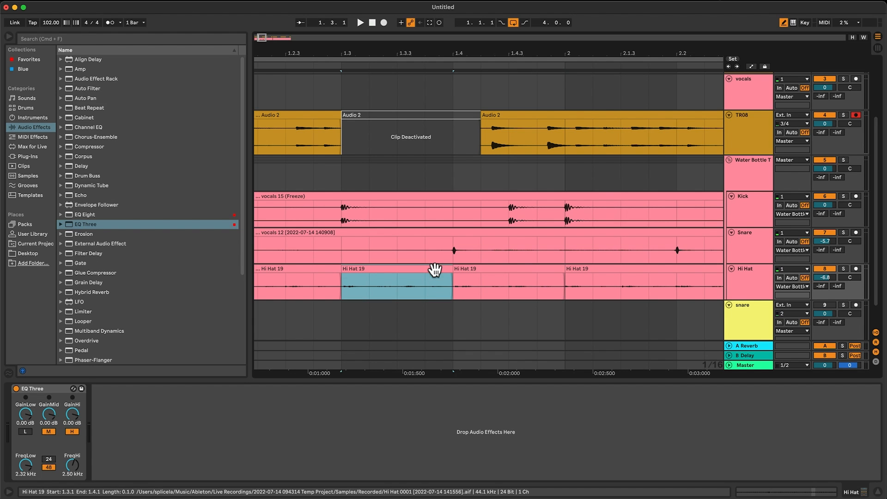
double_click(435, 270)
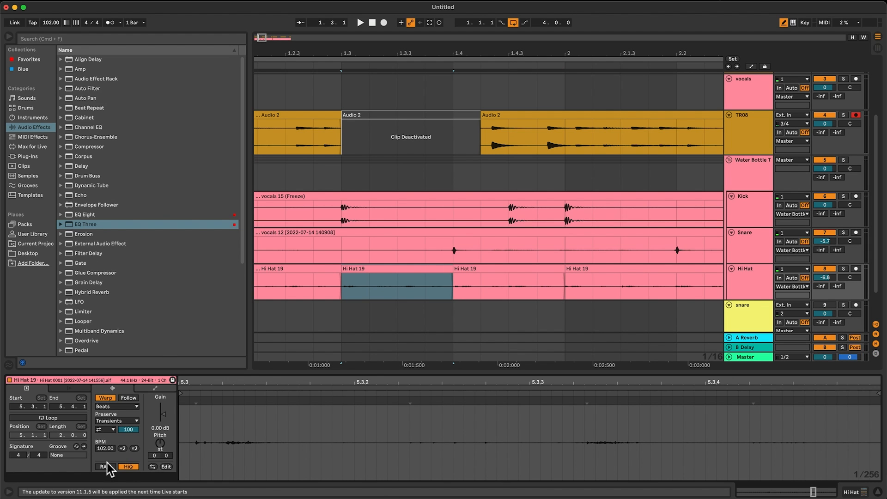
click(363, 284)
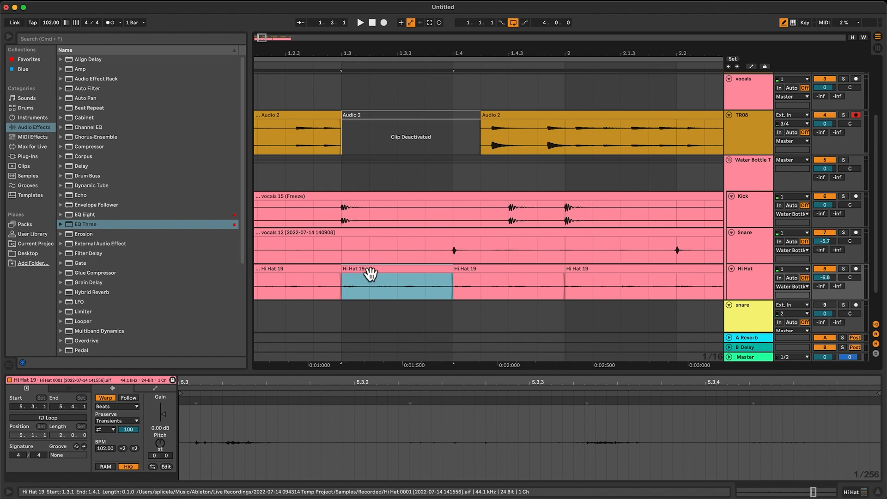
key(Home)
key(space)
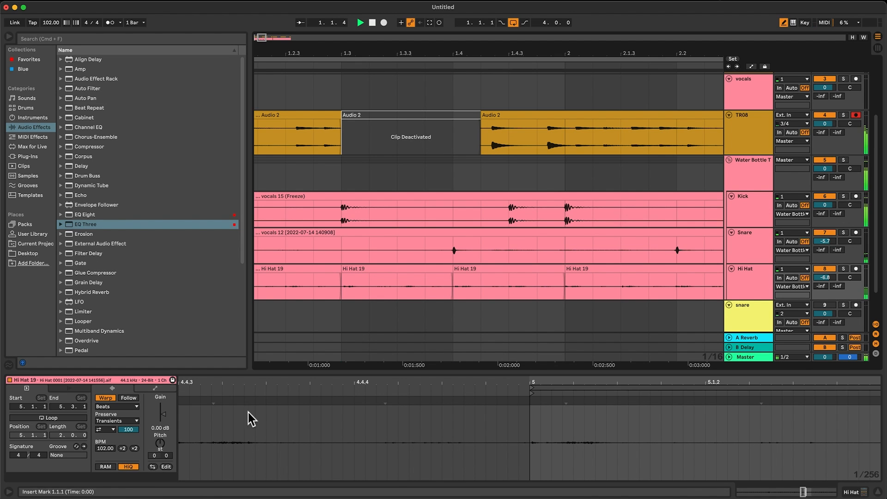
click(379, 284)
key(space)
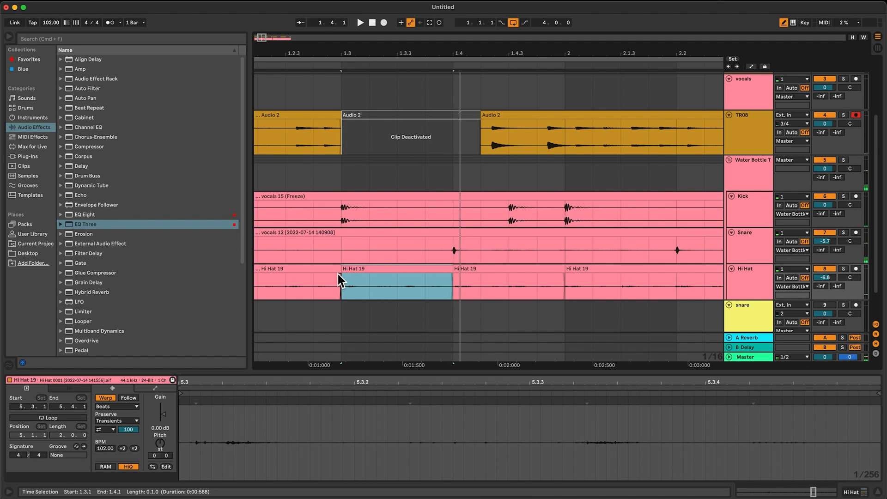
Extend the first Hi Hat clip to 1.3.3 and rename the remaining clip between 1.3.3 and 1.4.1 as Triplet.
drag(339, 270, 399, 273)
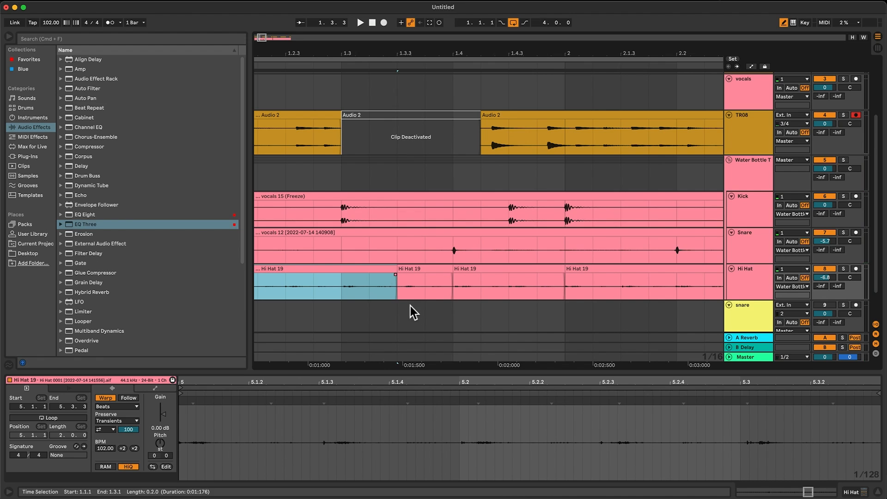
click(401, 295)
click(418, 269)
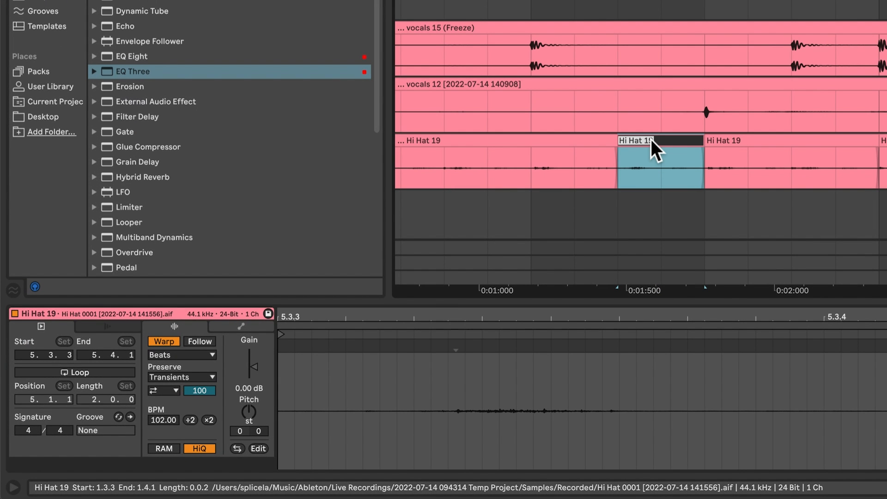
text(Triplet)
key(Return)
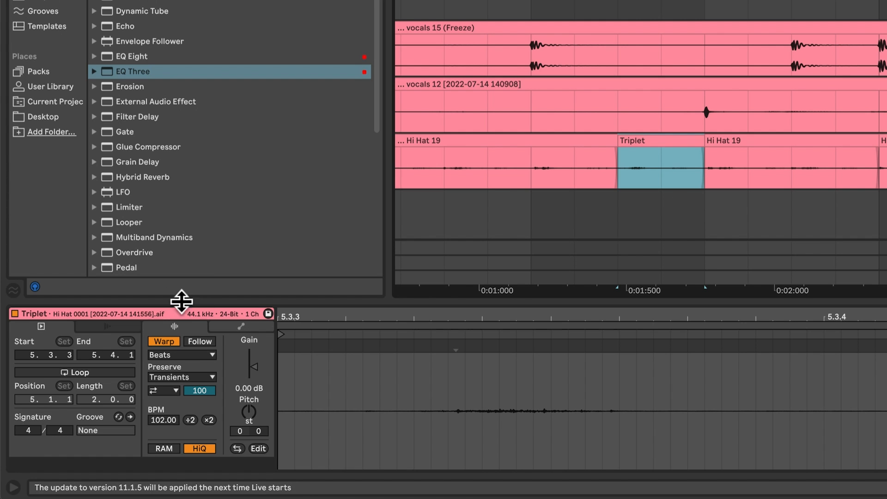
Turn on looping for the Triplet clip, halve its BPM to 51.00, and play the beat from the start.
click(95, 374)
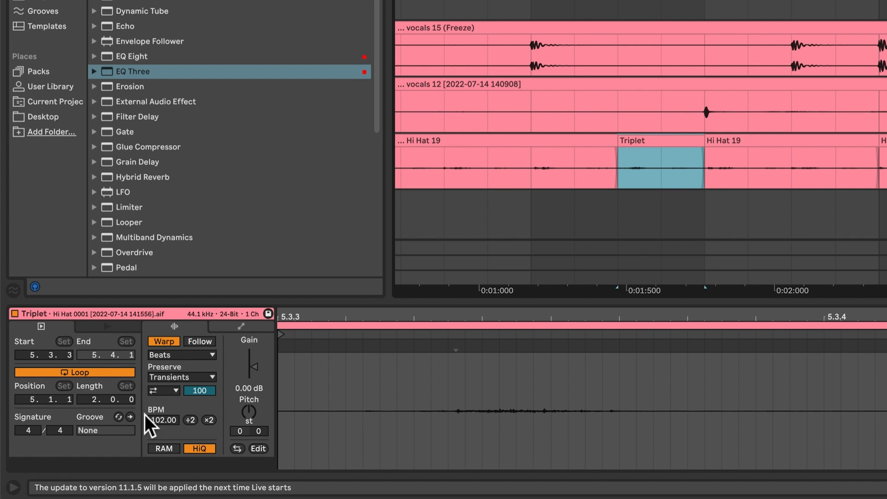
click(185, 419)
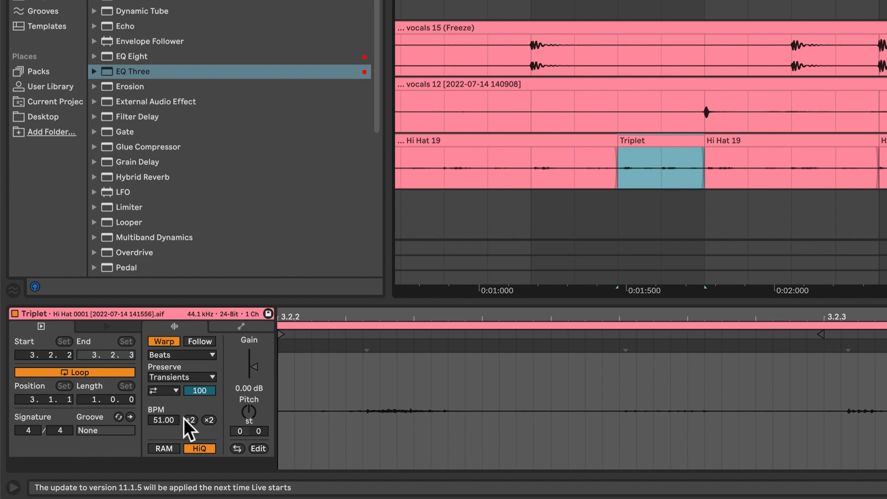
click(436, 174)
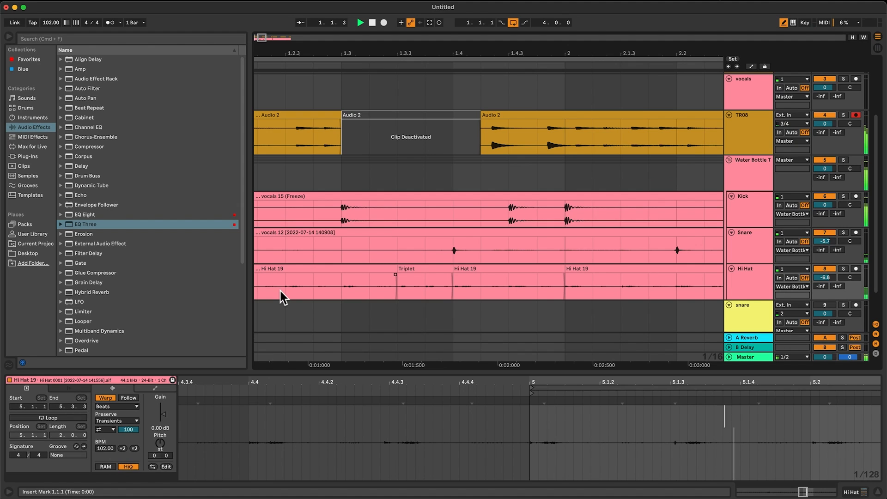
click(420, 295)
key(minus)
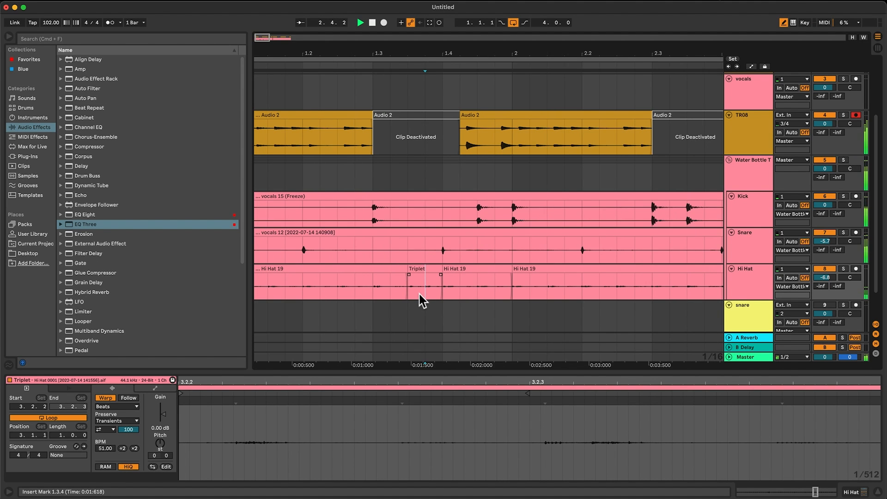
key(minus)
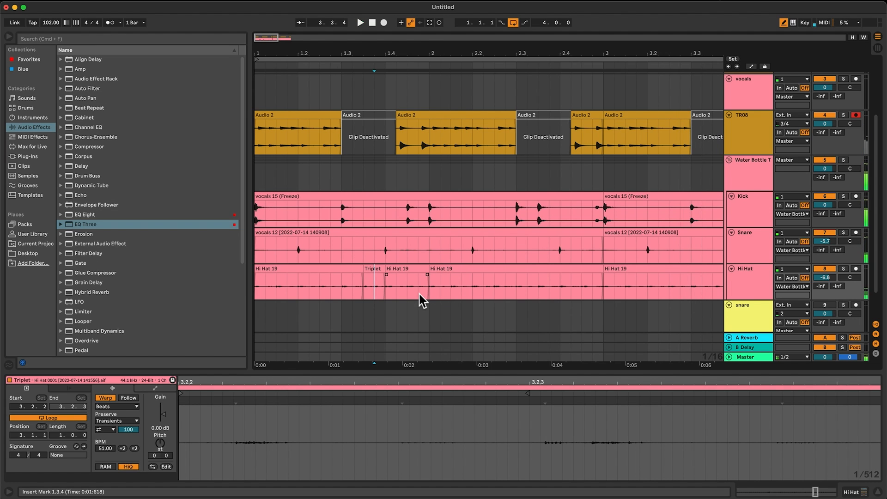
Split out the Hi Hat section between 2.3.3 and 2.4.1, try looping it at 204.00 BPM, and undo the last two changes.
click(577, 286)
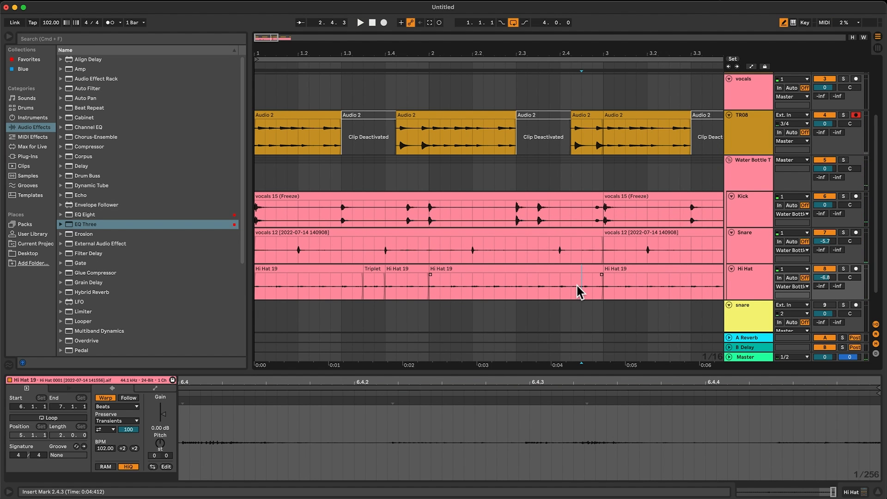
key(super+e)
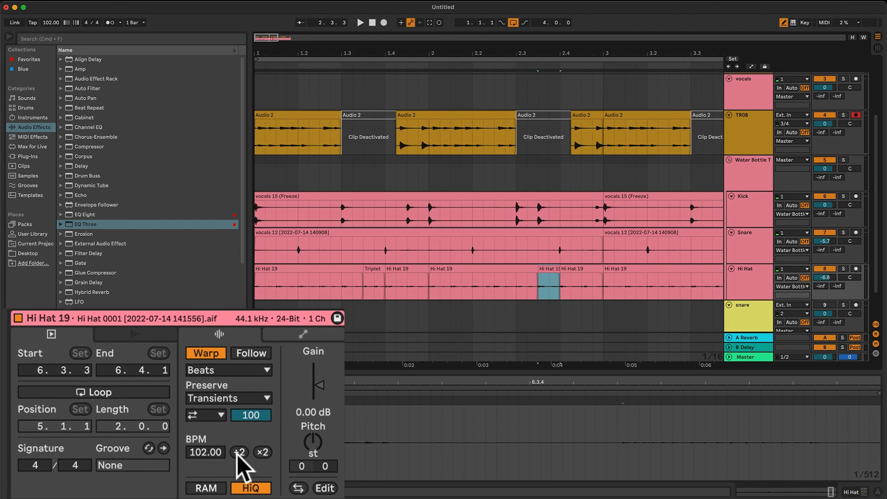
click(114, 396)
click(265, 453)
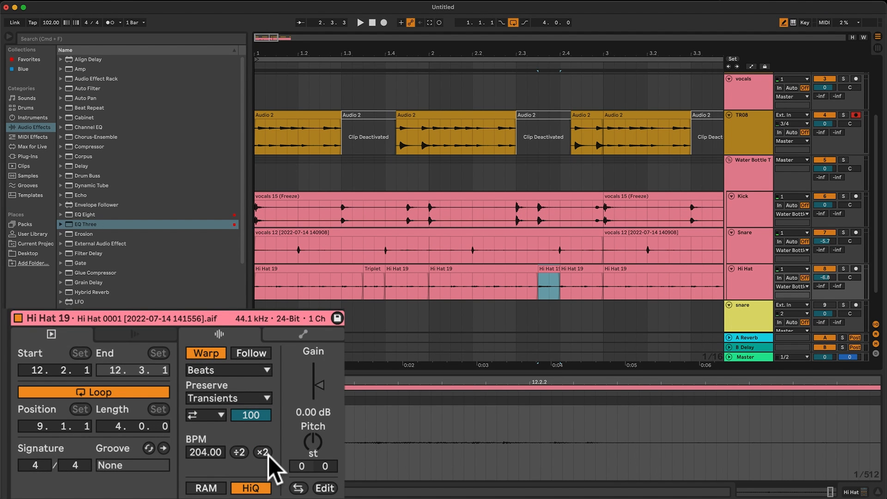
key(super+z)
key(super+z)
Switch off the high band of the Hi Hat's EQ Three and raise FreqHi to 4.31 kHz during playback.
key(space)
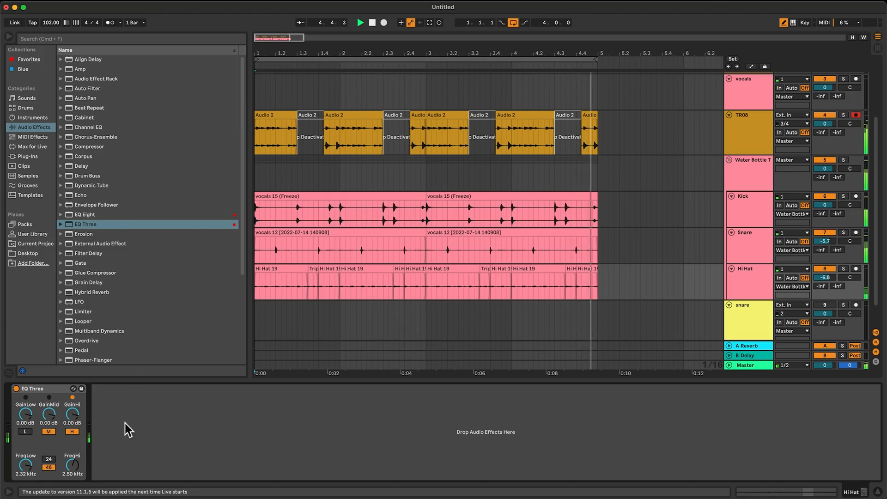
click(147, 376)
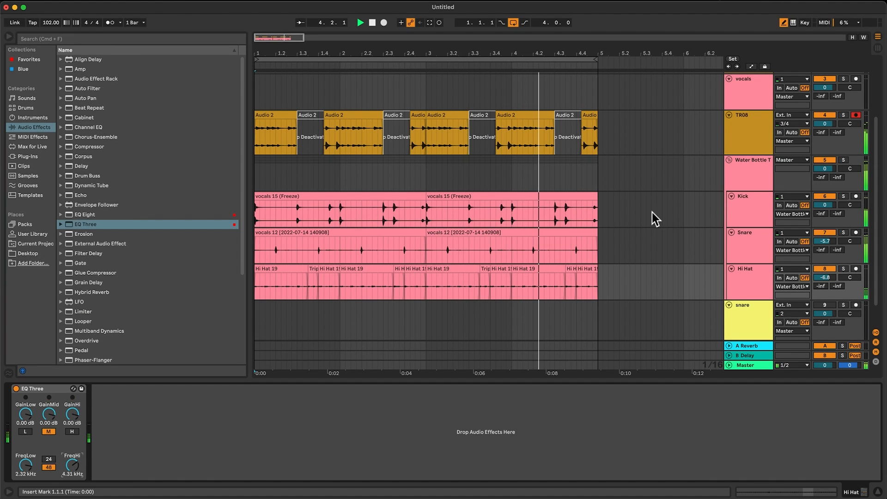
Duplicate the TR08 track and delete all the clips from the upper copy.
click(758, 132)
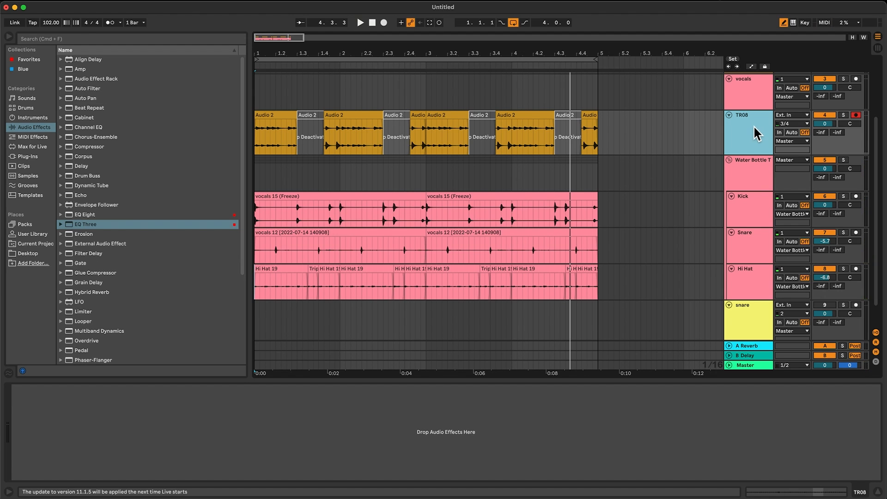
key(super+d)
drag(632, 132, 184, 119)
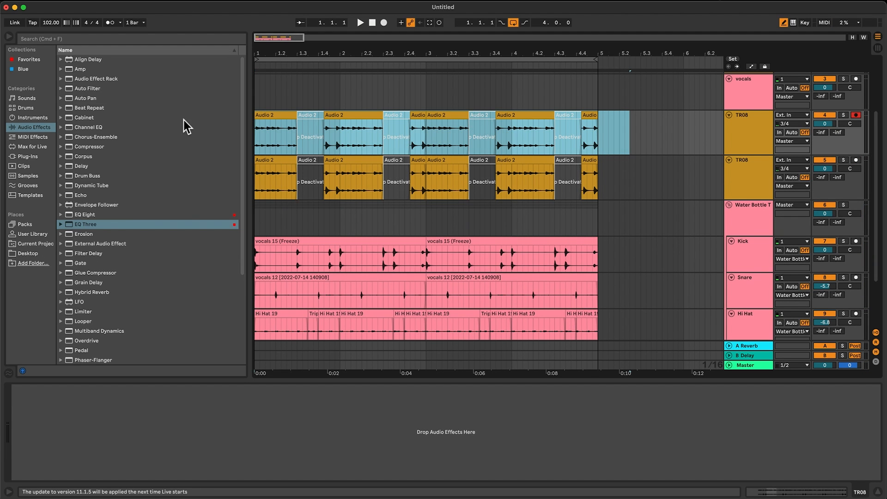
key(Delete)
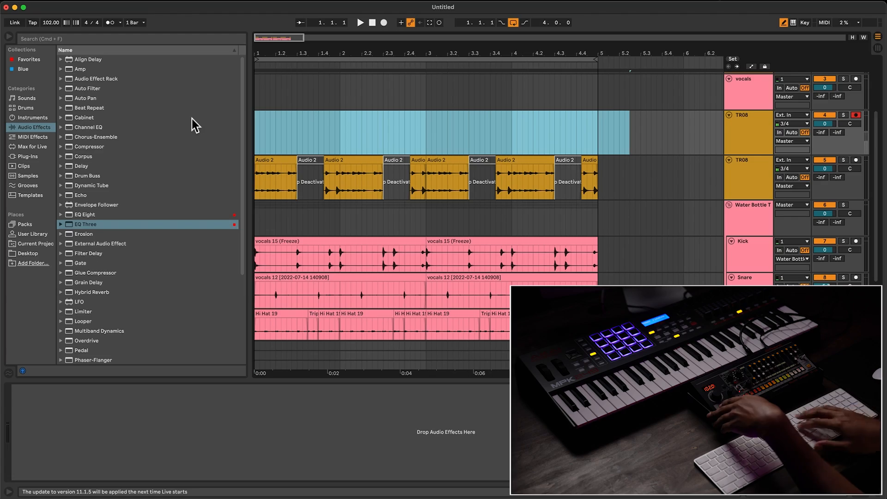
Play the beat to try the drum machine against it and record a new take from bar 1 on the upper TR08 track.
key(space)
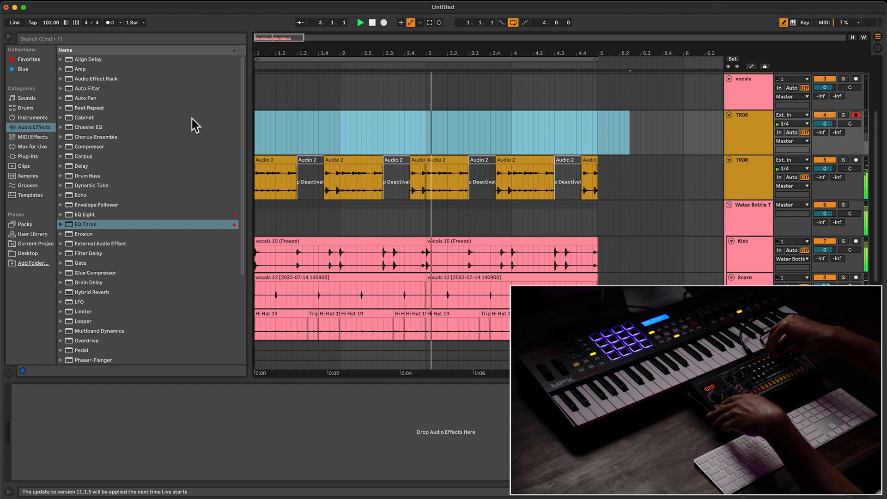
scroll(192, 119, down, 2)
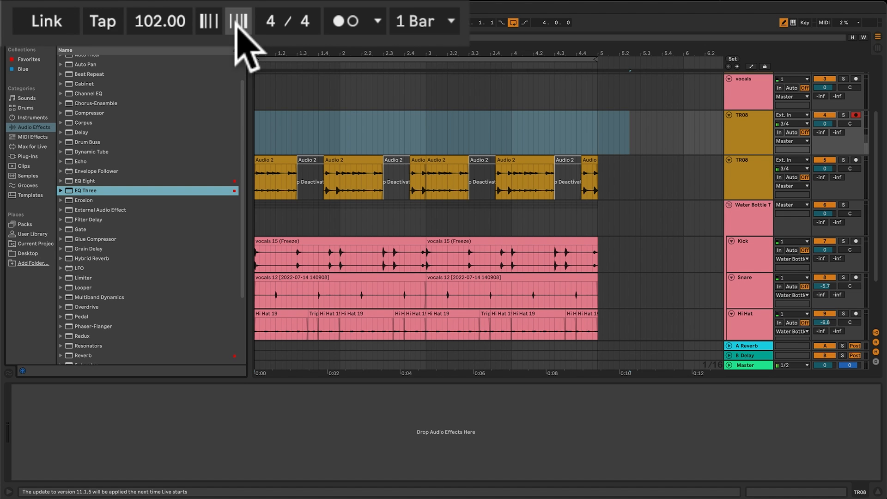
key(F9)
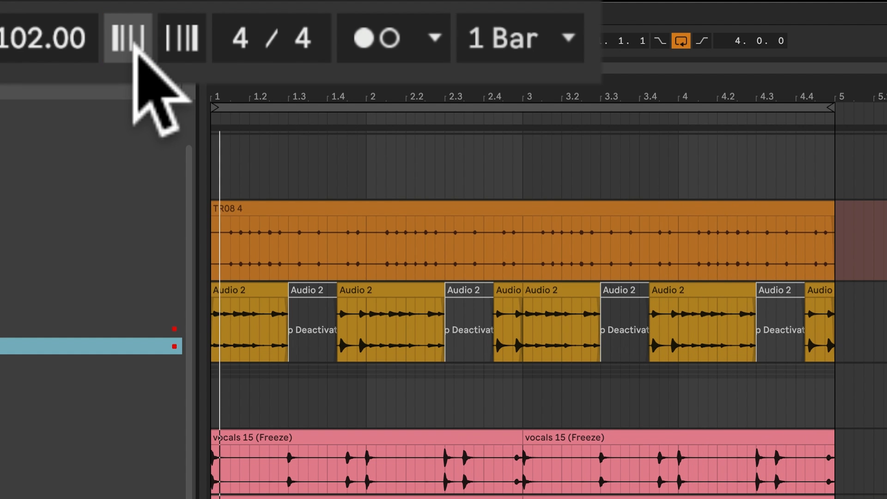
Nudge the playback phase down and up during the recording to align the drum machine with the beat.
click(136, 44)
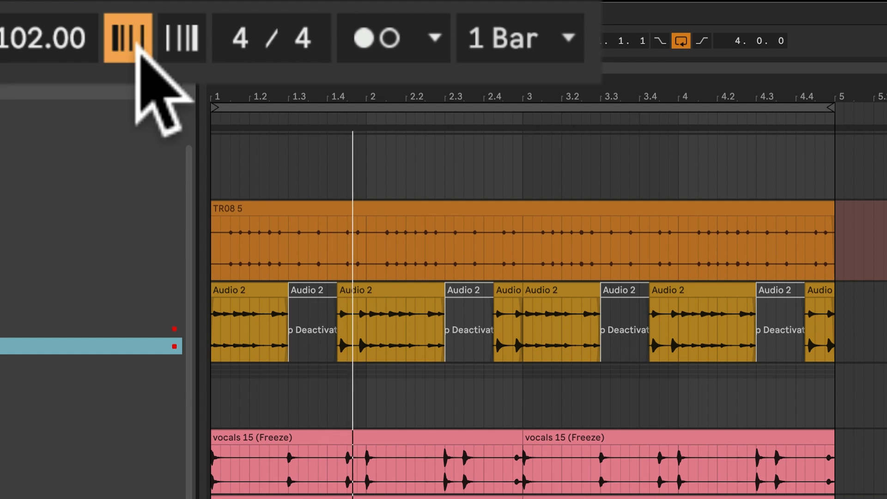
click(136, 44)
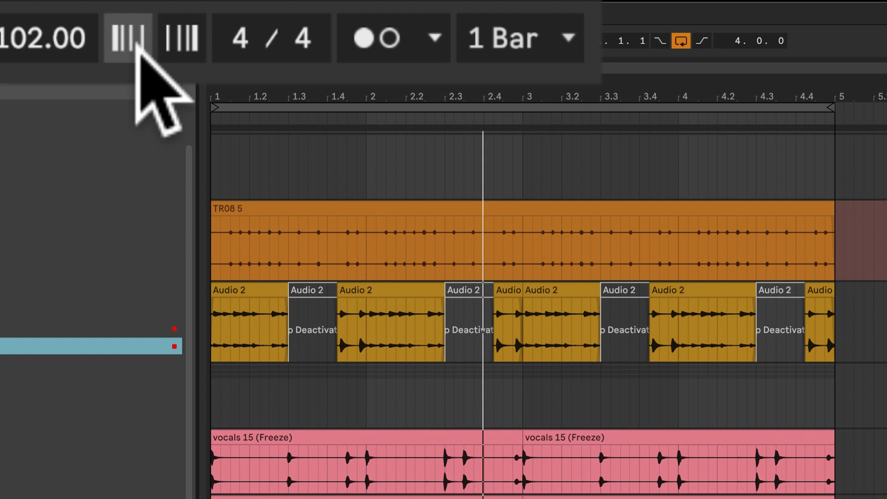
click(172, 40)
click(171, 39)
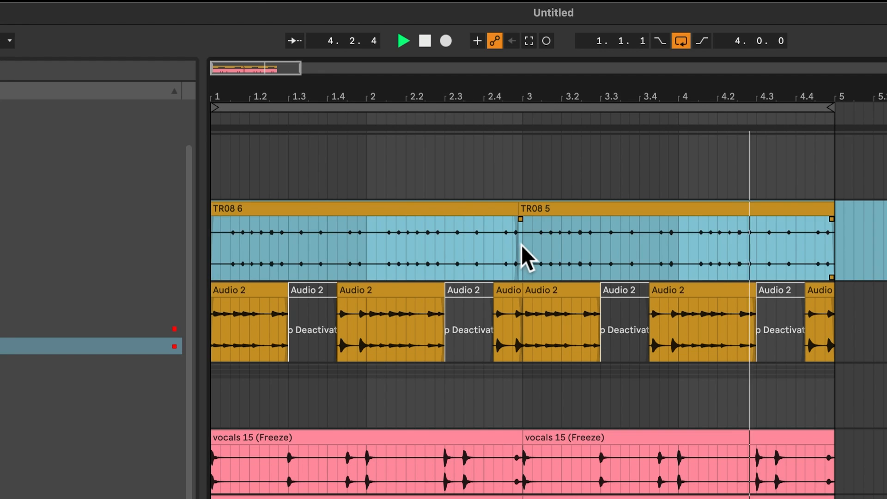
Duplicate the first two bars of the new TR08 take over bars 3 and 4.
drag(523, 243, 179, 255)
key(super+d)
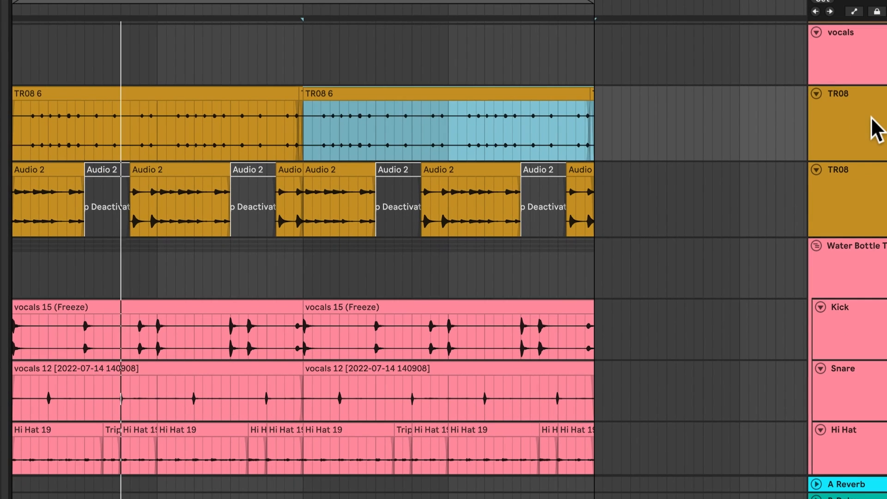
click(871, 120)
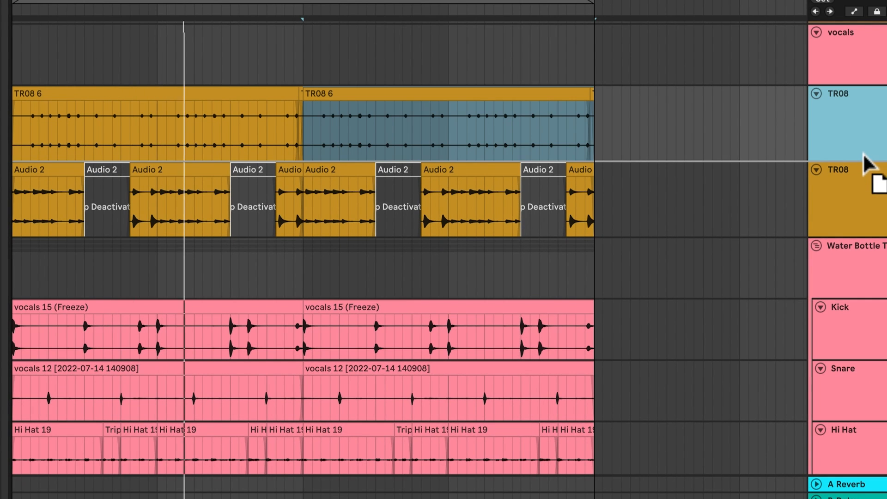
Deactivate the Hi Hat section between beats 1.2 and 1.3 and play the result.
scroll(830, 289, down, 5)
click(861, 307)
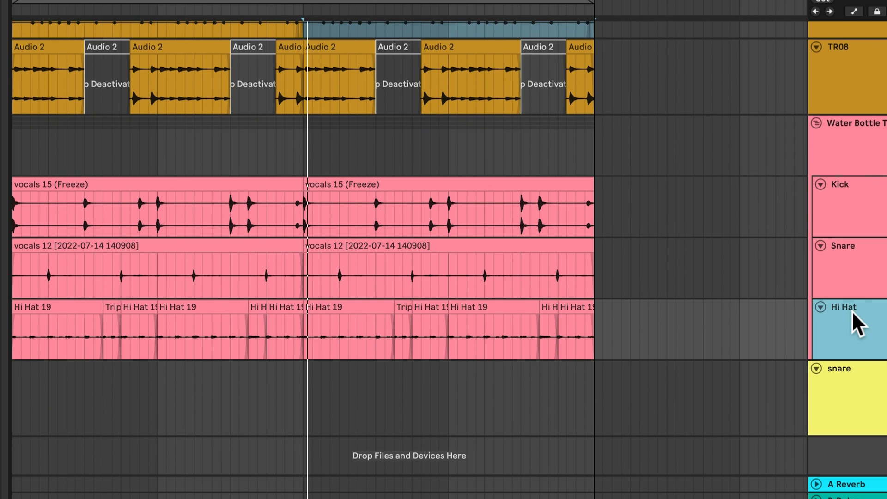
click(74, 318)
key(space)
click(70, 307)
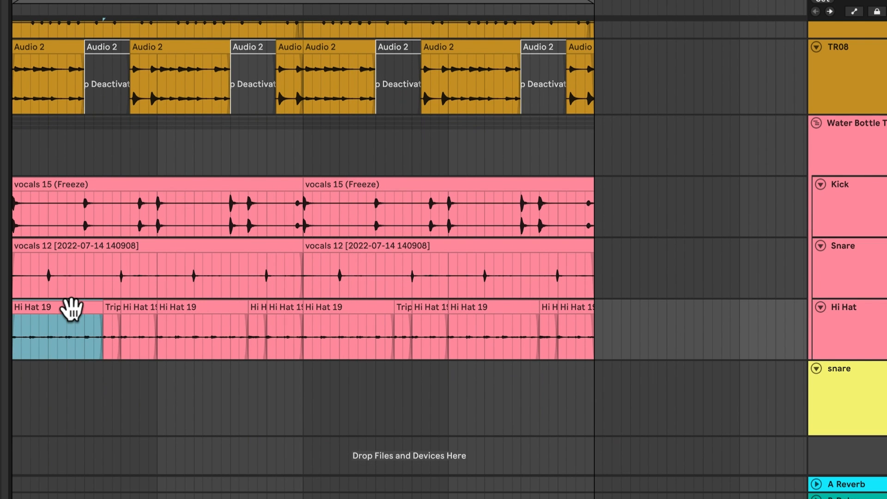
scroll(71, 307, up, 1)
key(space)
click(59, 323)
drag(42, 347, 93, 357)
key(0)
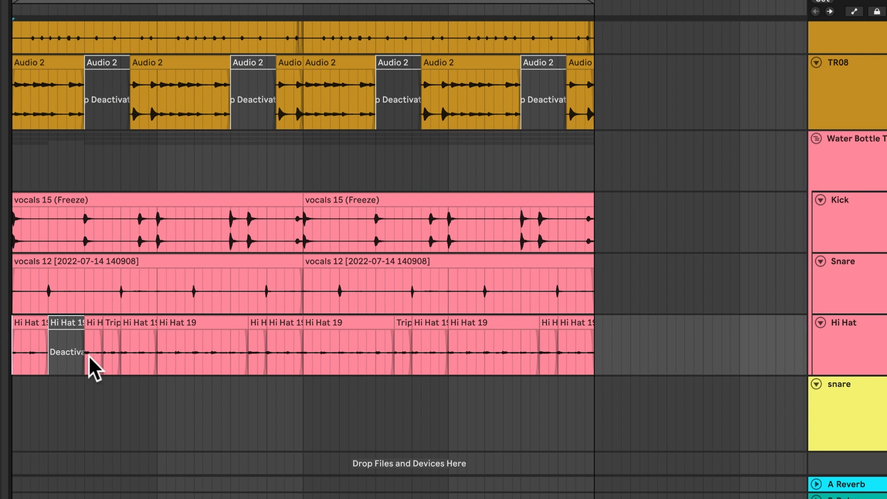
key(space)
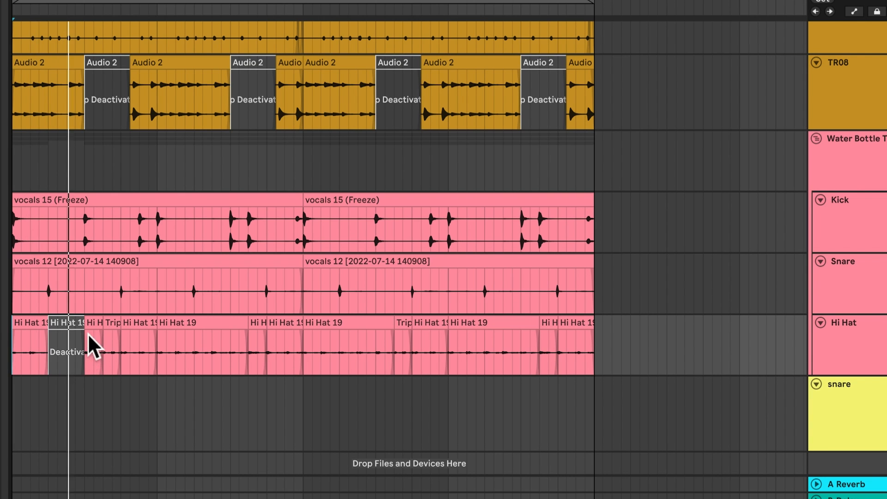
Deactivate the Hi Hat sections from 1.4.2 to bar 2 and from 2.2.2 to 2.3.
click(134, 323)
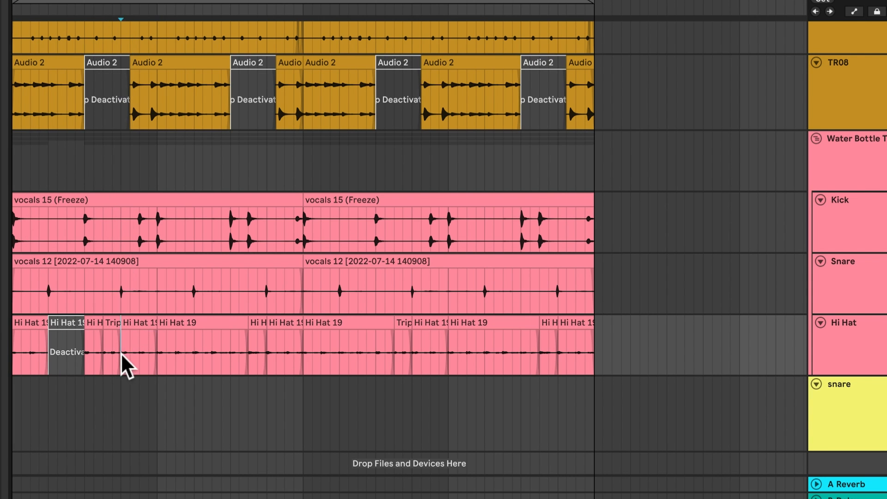
drag(132, 351, 156, 351)
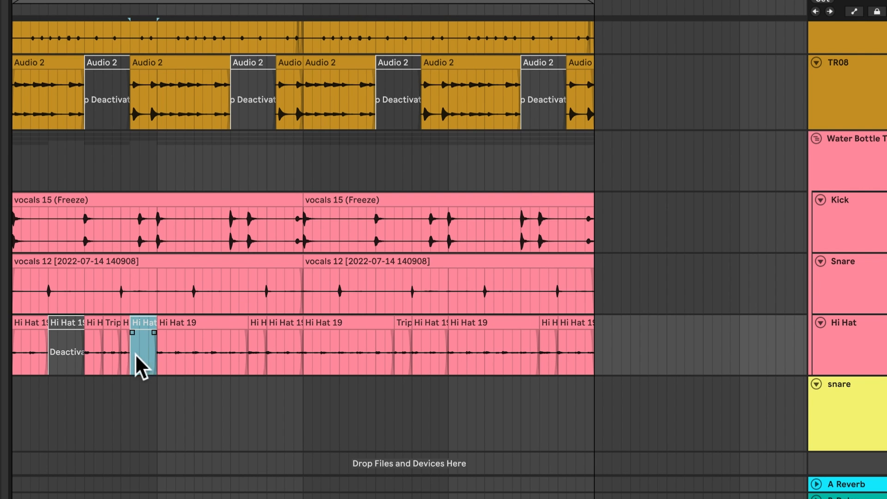
key(0)
key(space)
drag(204, 353, 226, 355)
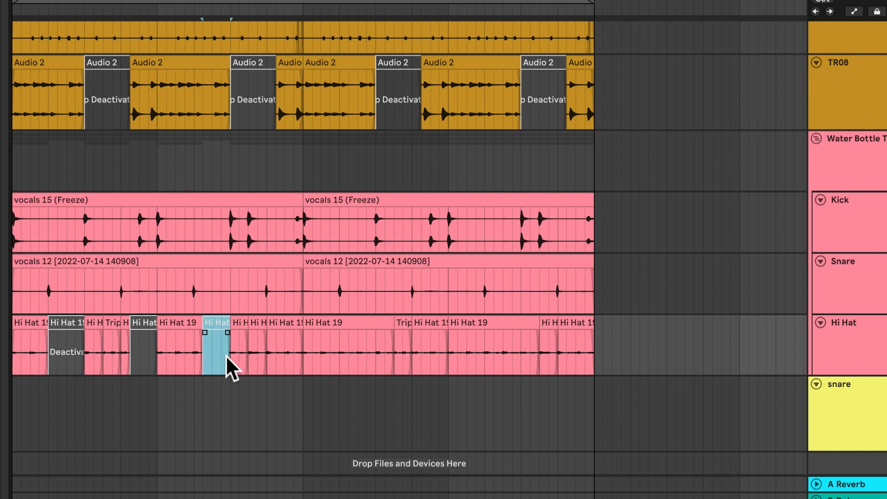
key(0)
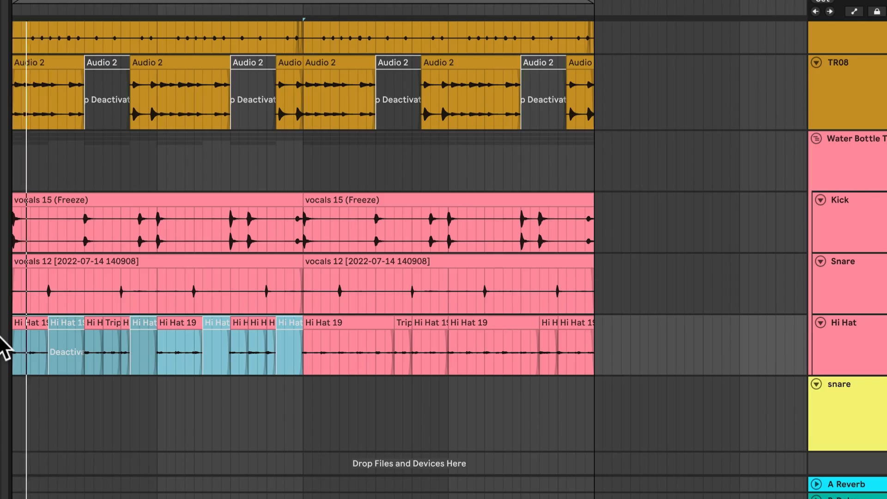
Duplicate the first two bars of the edited Hi Hat track over bars 3 and 4 during playback.
key(ctrl+d)
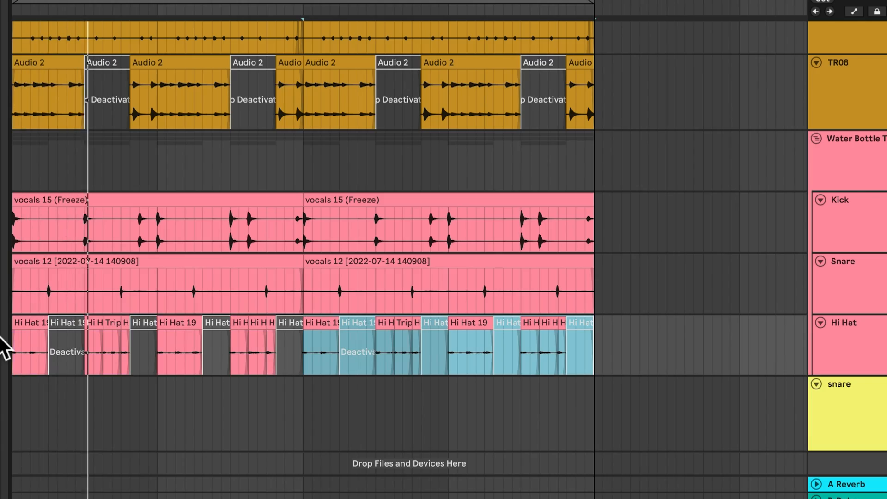
scroll(189, 239, up, 3)
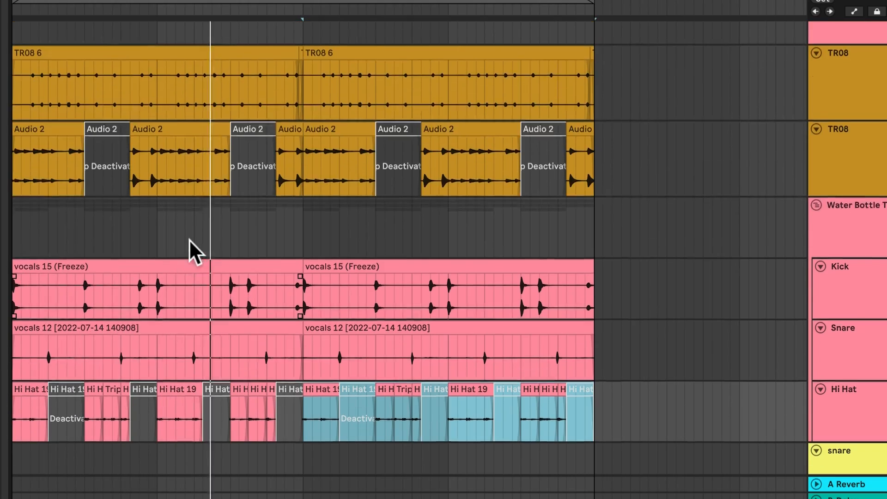
scroll(204, 237, down, 1)
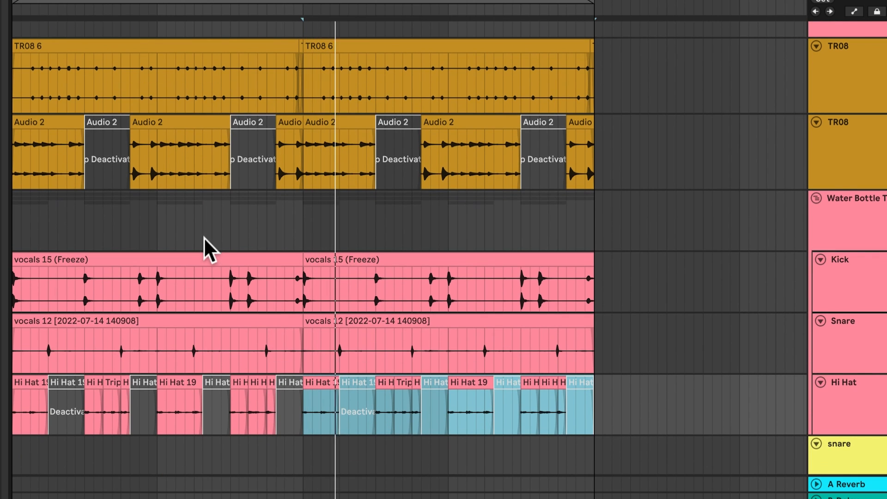
Duplicate the first beat of the Kick track onto beat 1.2 and cut the Kick section between 2.3 and 2.4.
drag(54, 289, 14, 289)
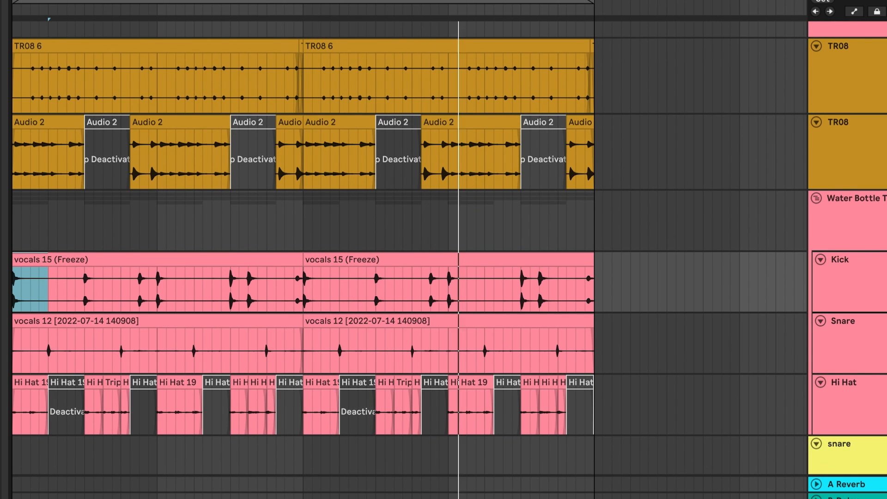
key(super+d)
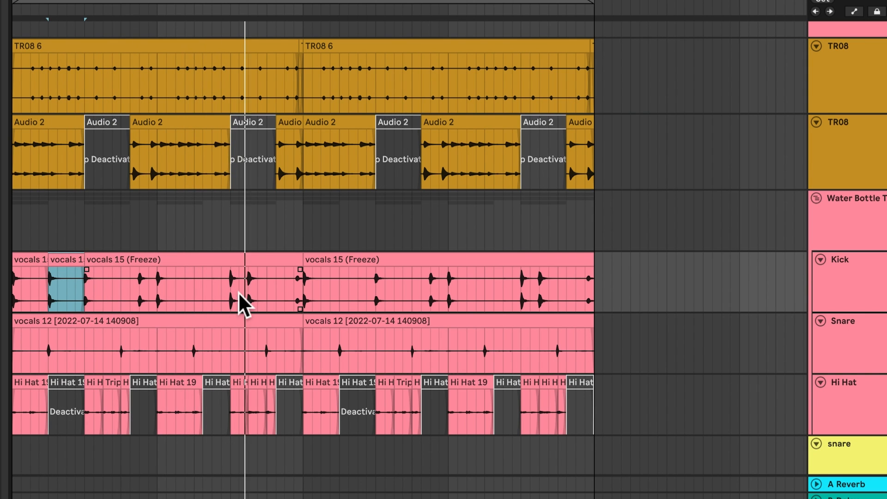
key(space)
drag(234, 294, 257, 295)
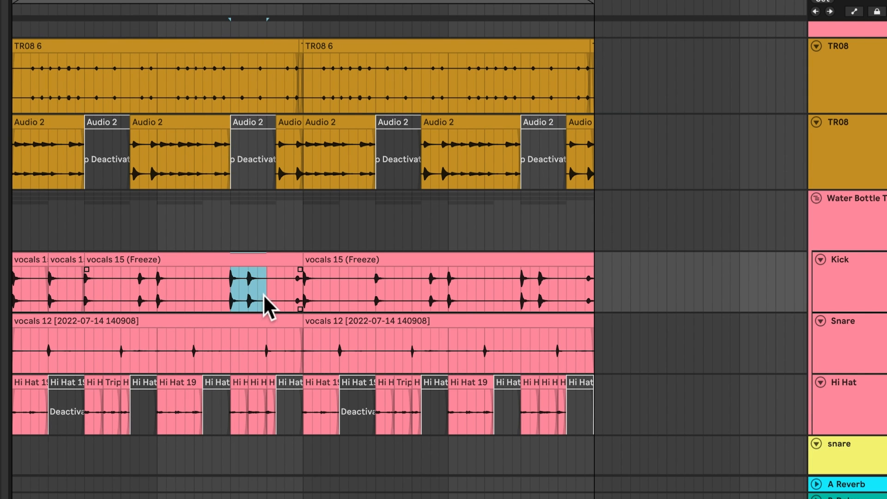
key(super+x)
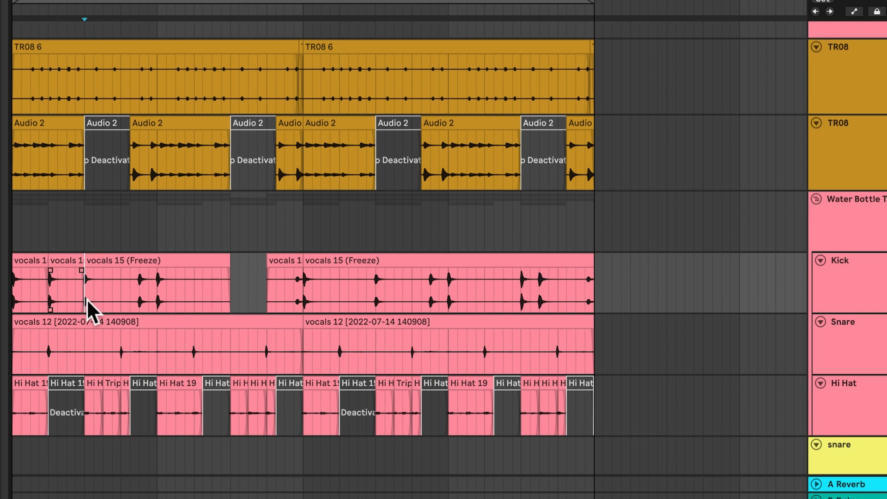
Undo the cut of the Kick section between beats 2.3 and 2.4.
key(super+z)
scroll(97, 296, right, 2)
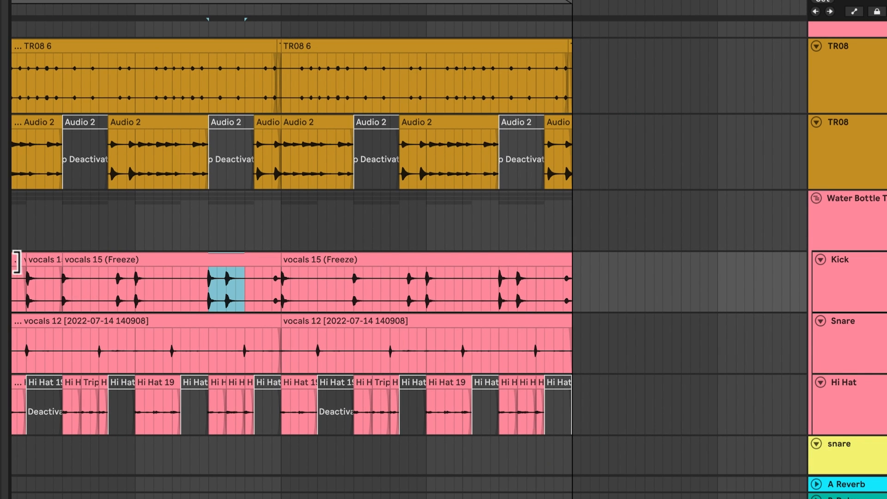
scroll(291, 250, left, 2)
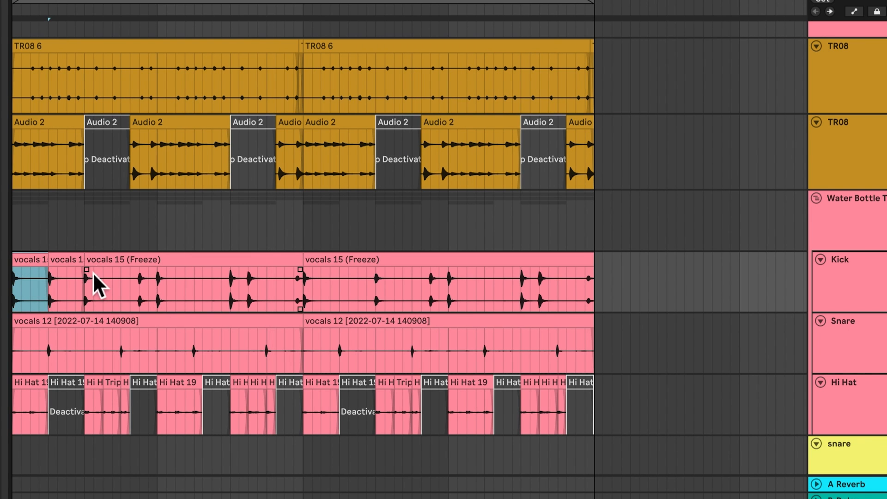
Try pasting the first beat of the Kick track onto beat 1.4 and play the result.
click(95, 259)
click(113, 277)
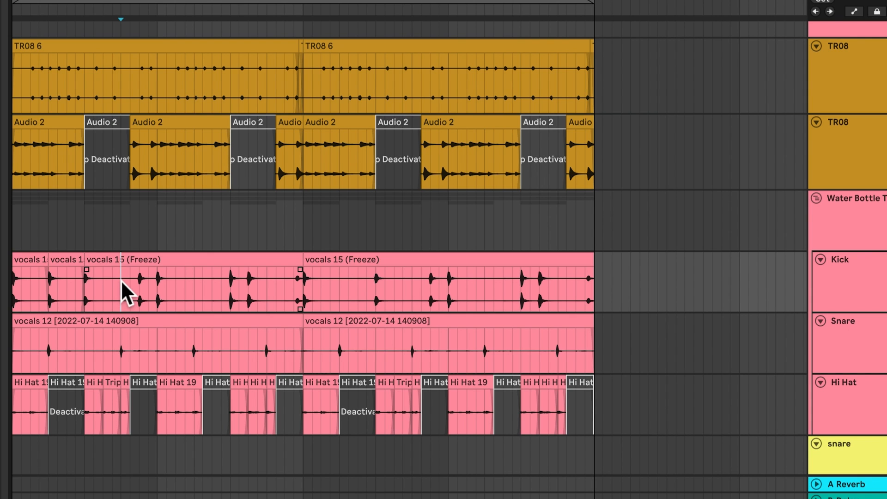
key(super+v)
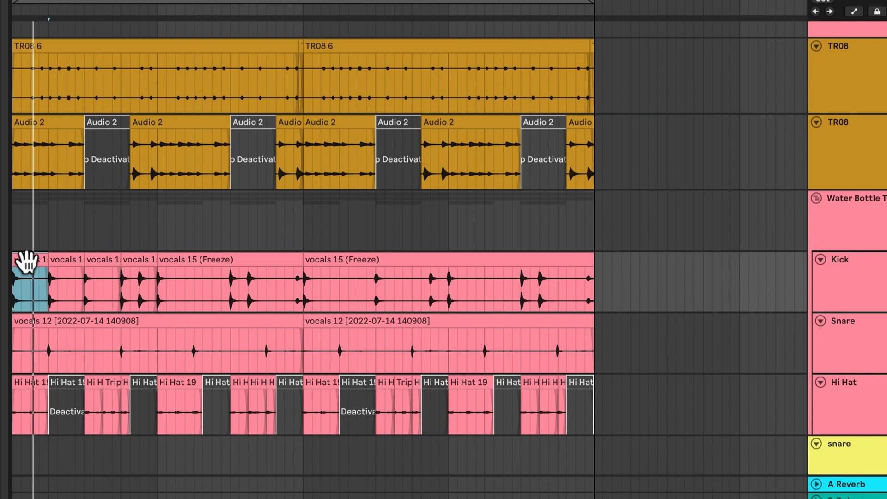
shift+click(144, 259)
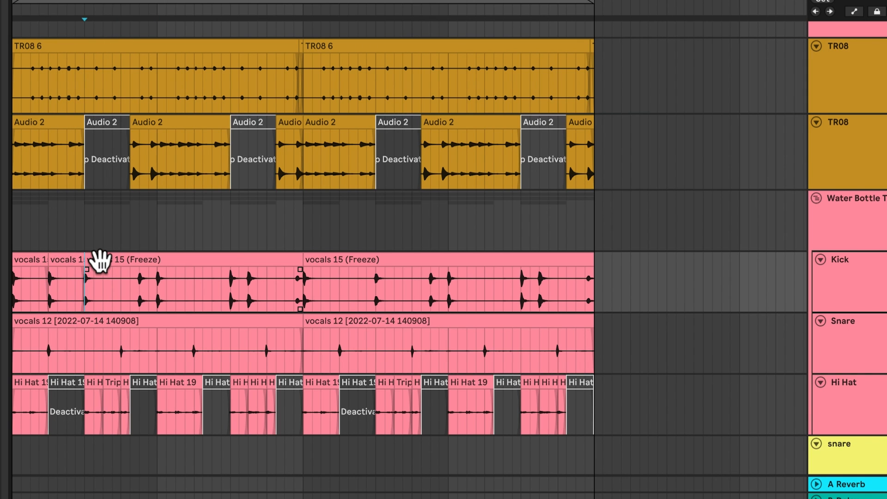
Copy the two-hit Kick section from beat 2.3 onto beat 1.3 and duplicate the first Kick bar over bar 2.
click(100, 261)
key(super+v)
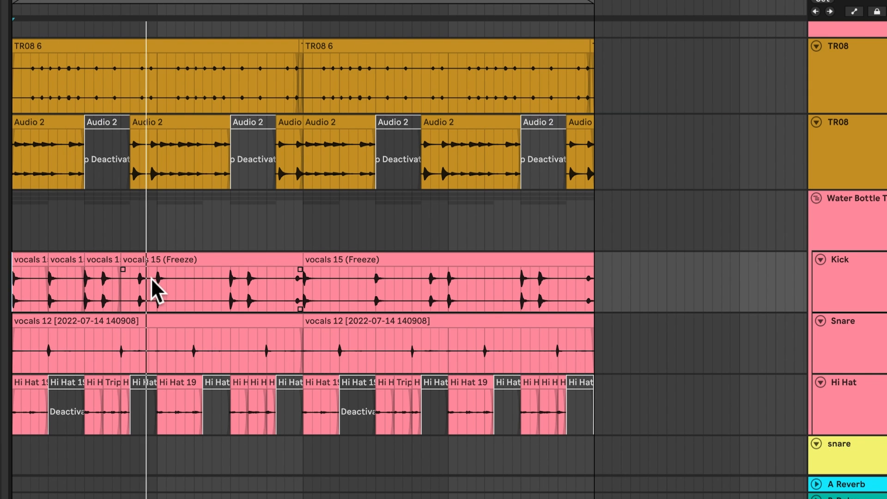
drag(152, 278, 2, 287)
drag(155, 297, 4, 292)
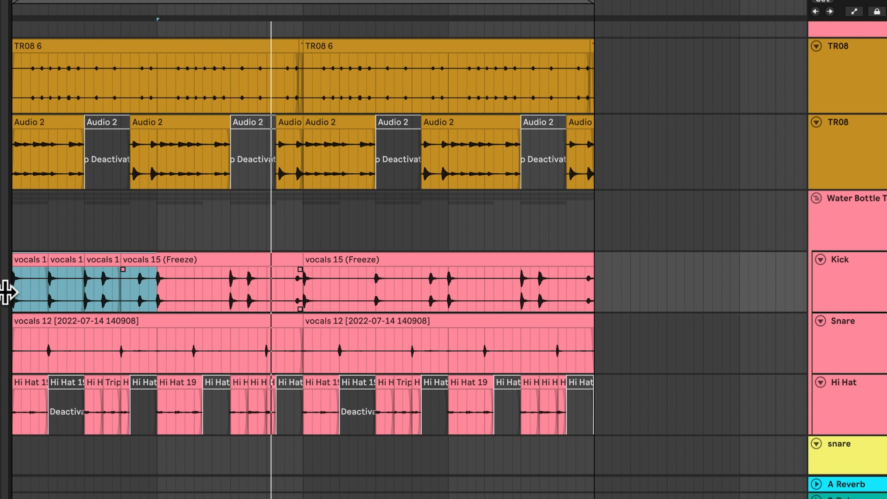
key(super+d)
click(7, 292)
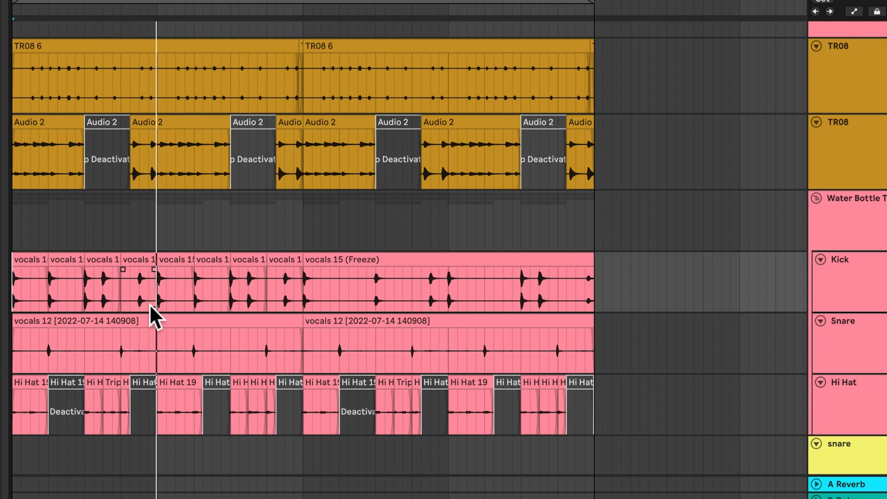
Deactivate the Kick section from 2.4 to bar 3 and move the split-off last sixteenth of bar 4 to just before bar 3.
click(283, 268)
key(0)
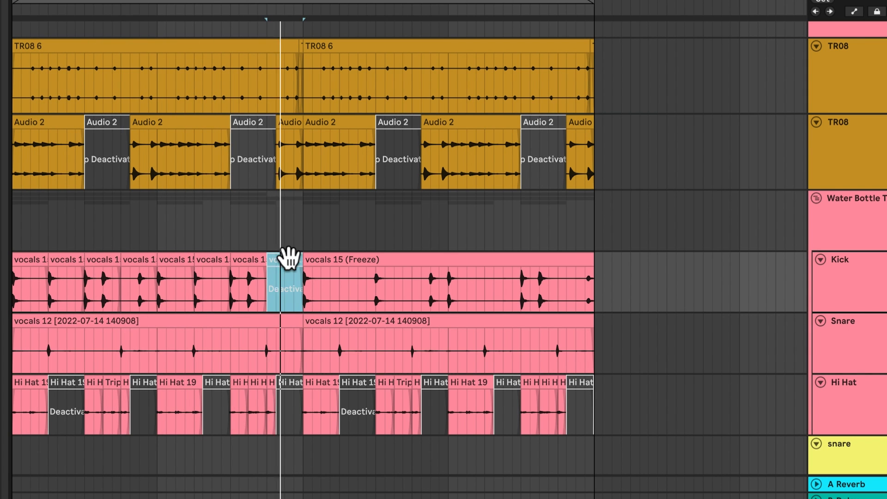
click(579, 276)
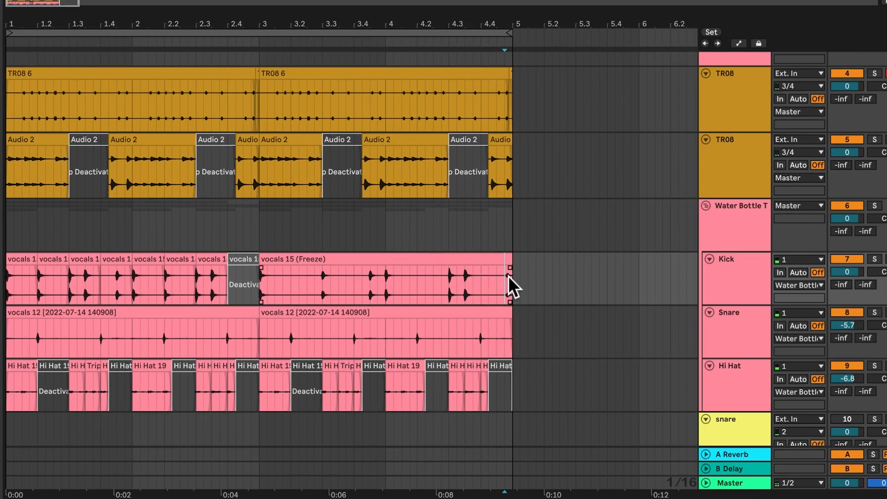
key(super+e)
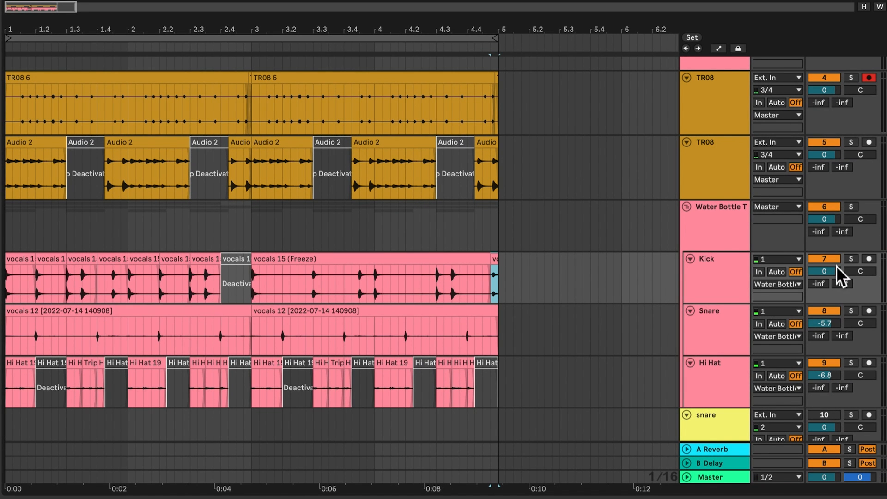
key(space)
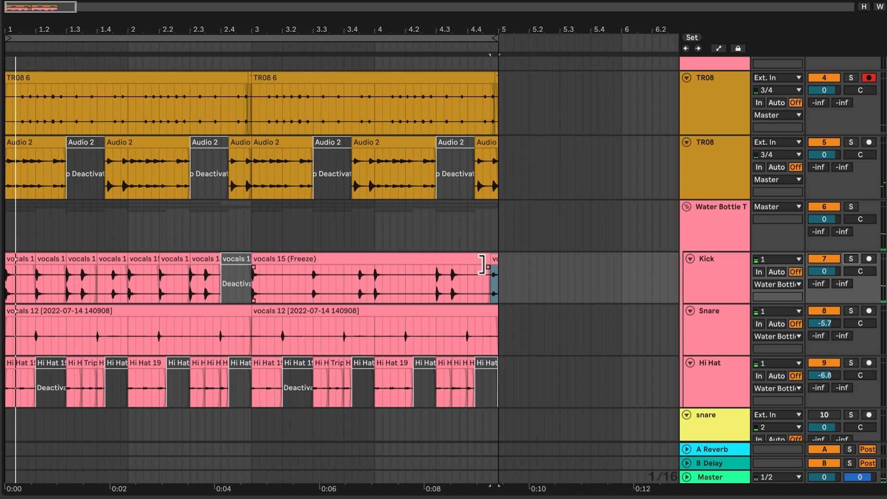
drag(494, 261, 247, 264)
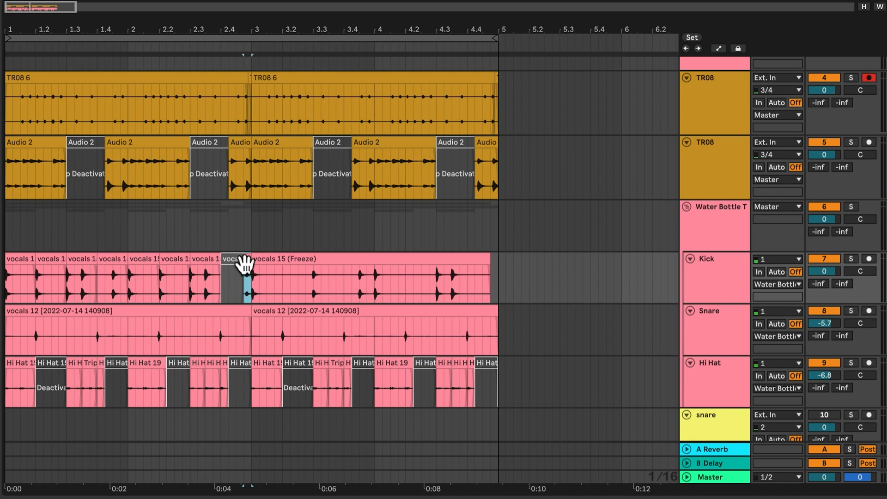
Duplicate the first two bars of the Kick track over bars 3 and 4 and play the beat from the start.
shift+click(16, 256)
key(ctrl+d)
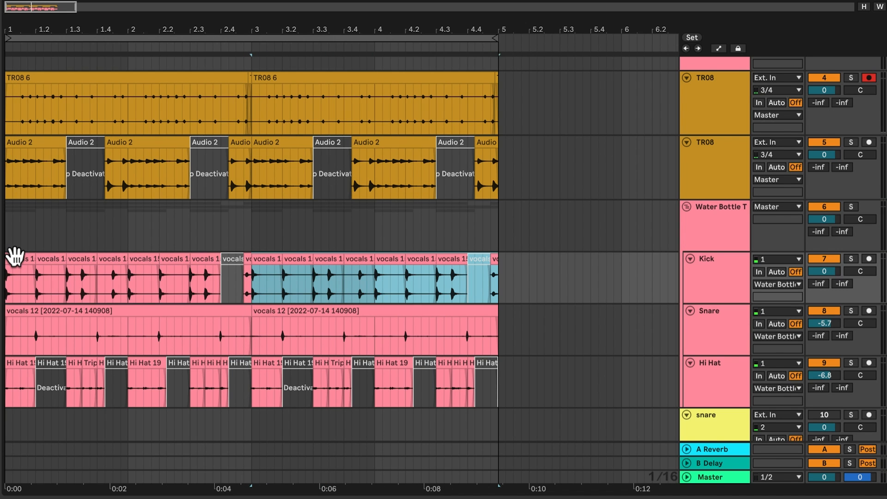
click(15, 257)
key(space)
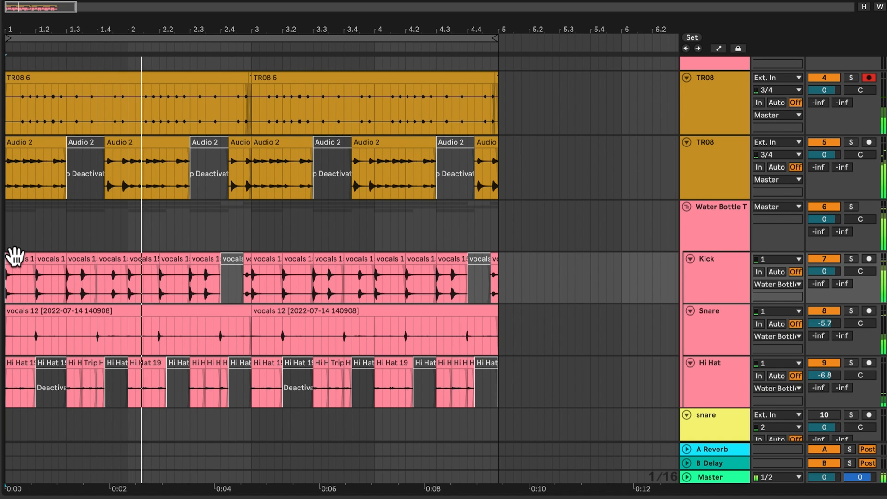
Turn off transient looping for the TR08 6 clips and lower their pitch to -6 semitones.
drag(495, 107, 6, 109)
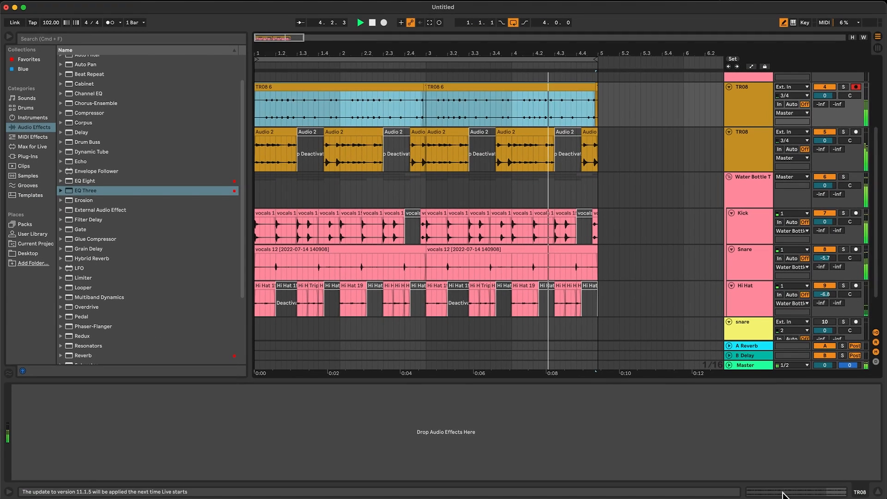
click(784, 493)
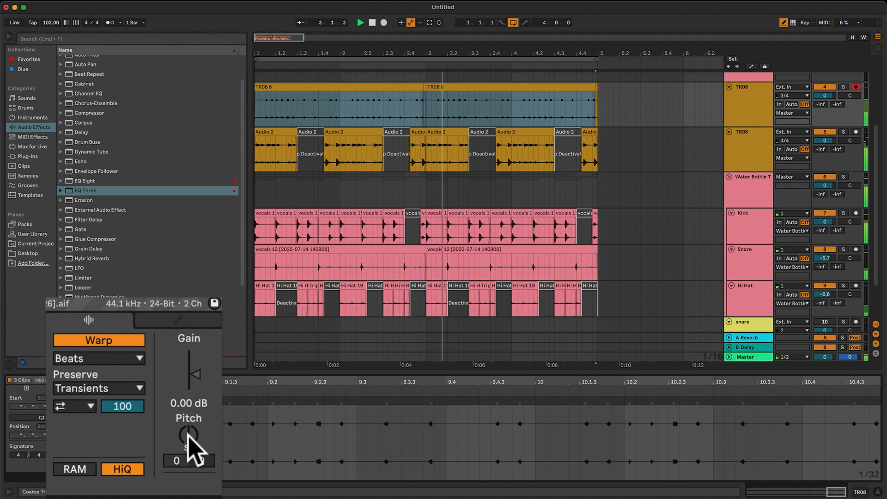
click(83, 408)
click(79, 420)
drag(196, 440, 196, 456)
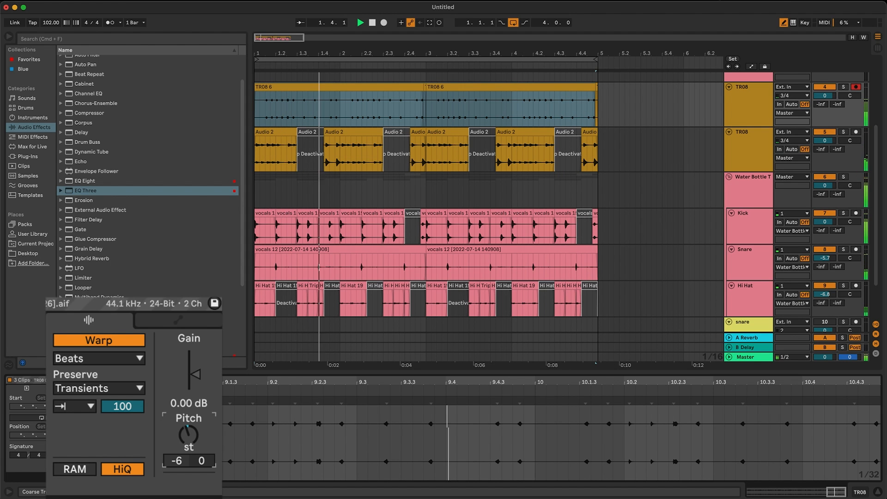
Insert an audio track below the Snare track and set its input to Snare.
click(731, 114)
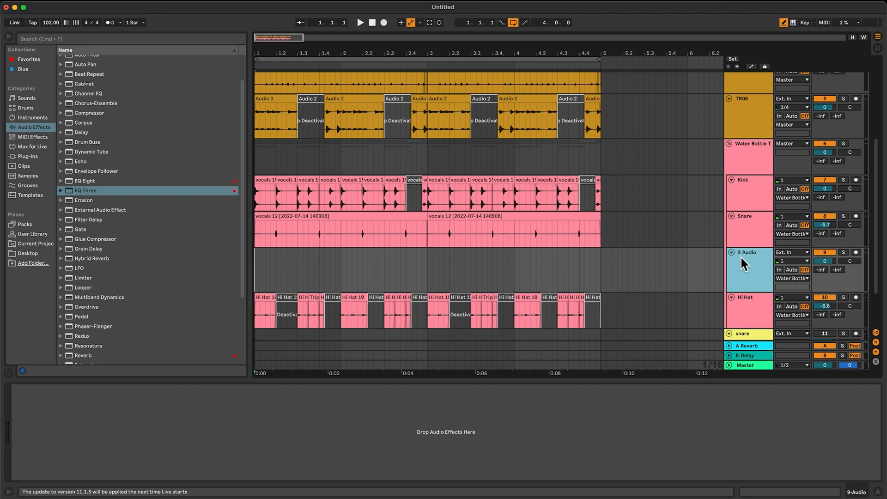
click(778, 252)
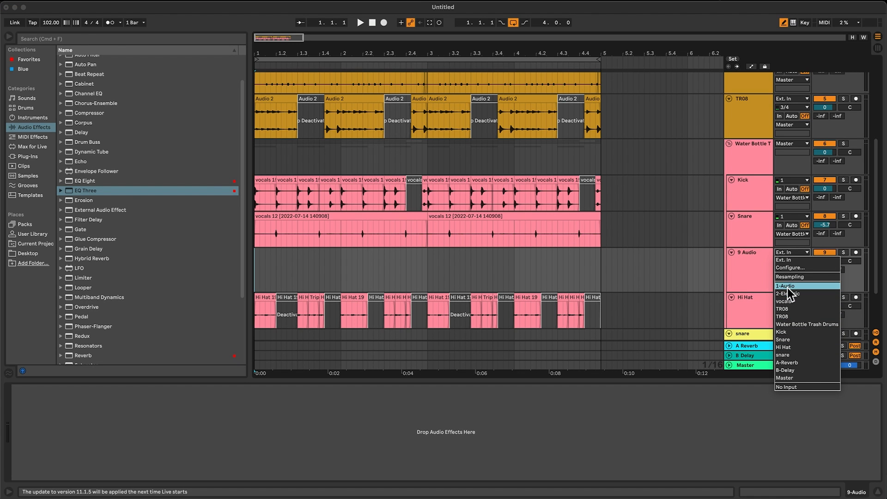
click(758, 283)
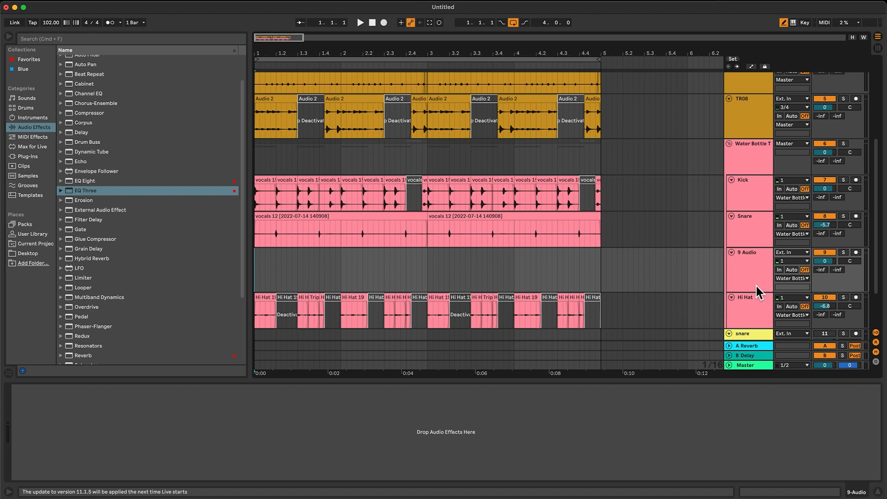
click(279, 214)
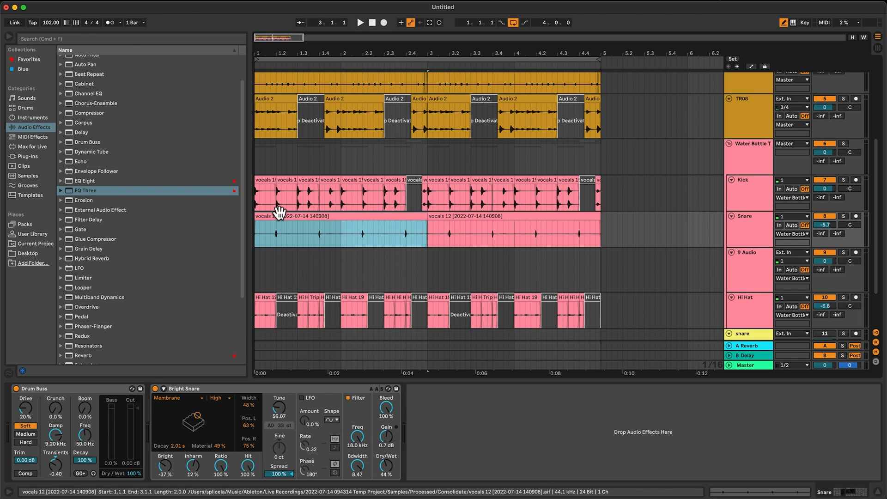
click(745, 273)
key(Up)
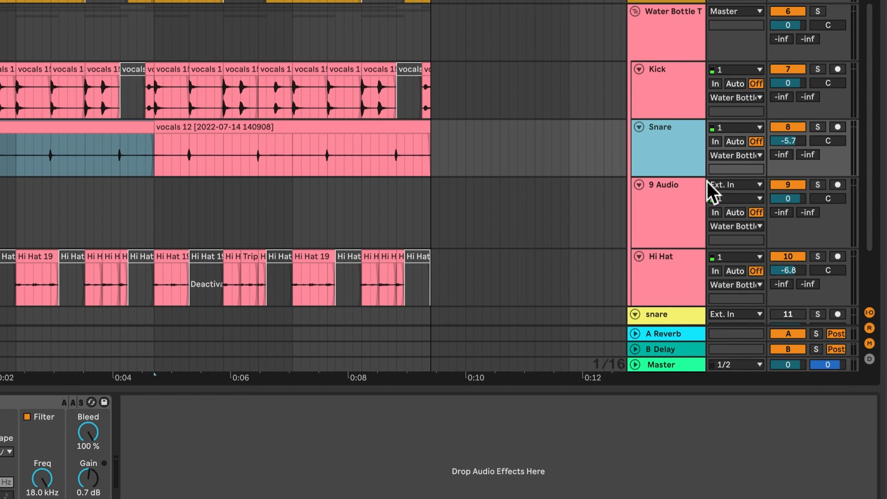
click(731, 187)
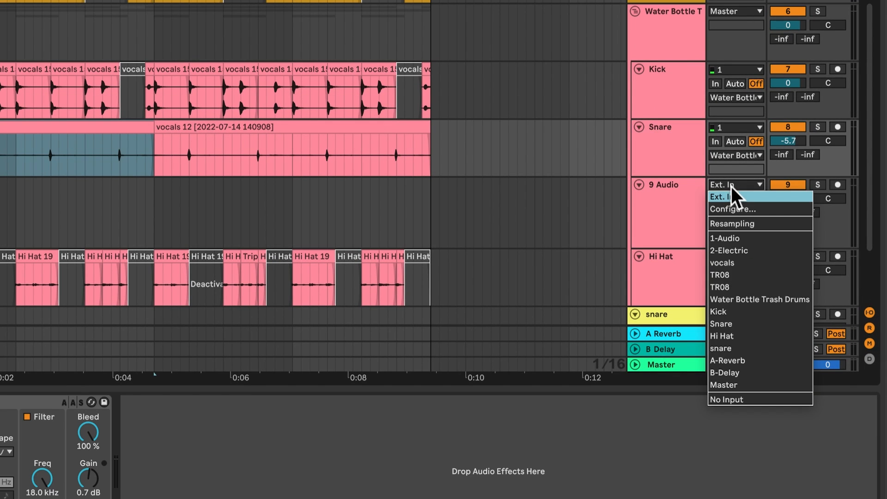
click(751, 324)
Arm the new audio track and record the snare hit at beat 1.2 onto it.
click(123, 241)
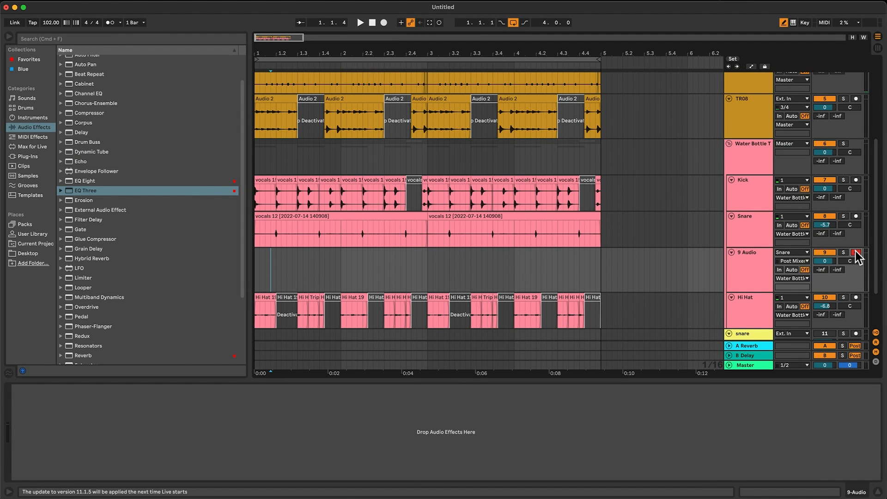
key(F9)
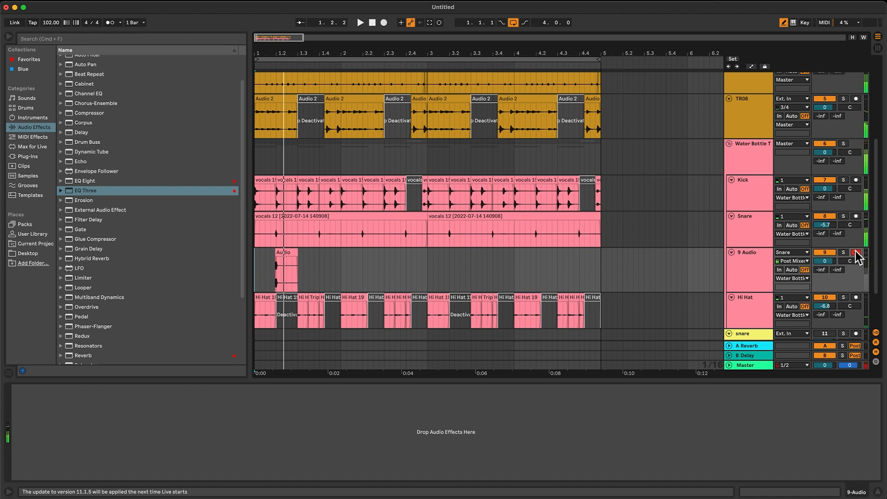
click(844, 252)
click(844, 253)
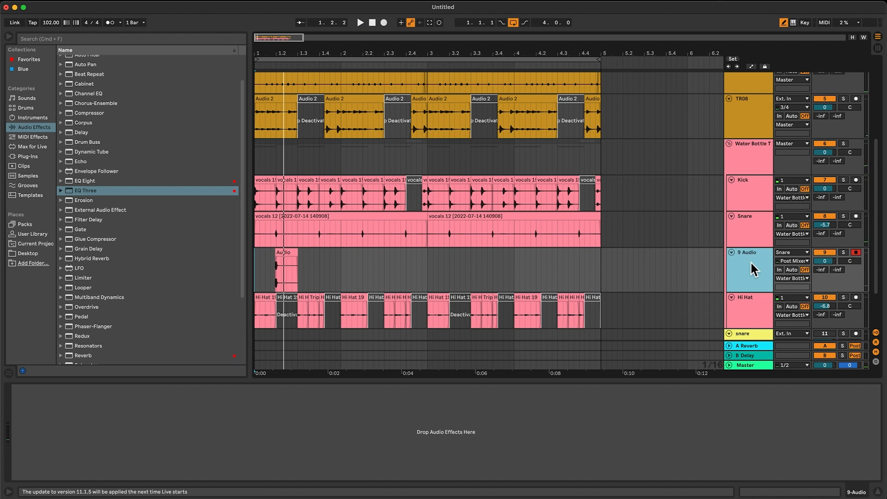
Insert a MIDI track below the recorded audio track and load the recorded snare clip into it as a playable sample.
right_click(753, 264)
click(802, 346)
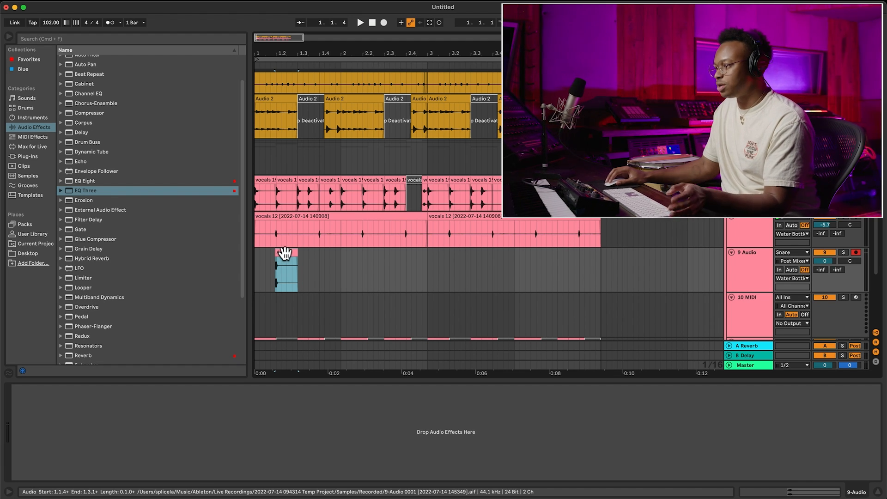
click(740, 326)
drag(282, 256, 273, 409)
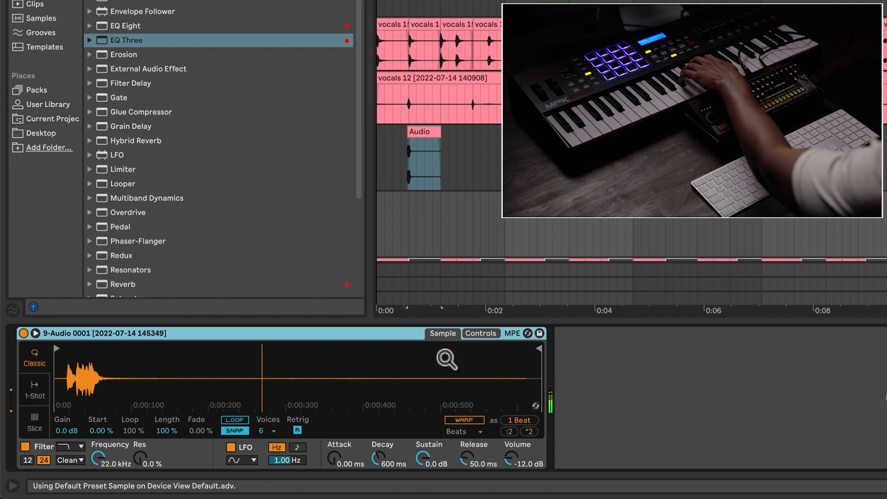
Trim the sample's end and start markers closely around the snare hit.
mouse_move(539, 350)
mouse_down()
mouse_move(354, 365)
mouse_move(76, 367)
mouse_up()
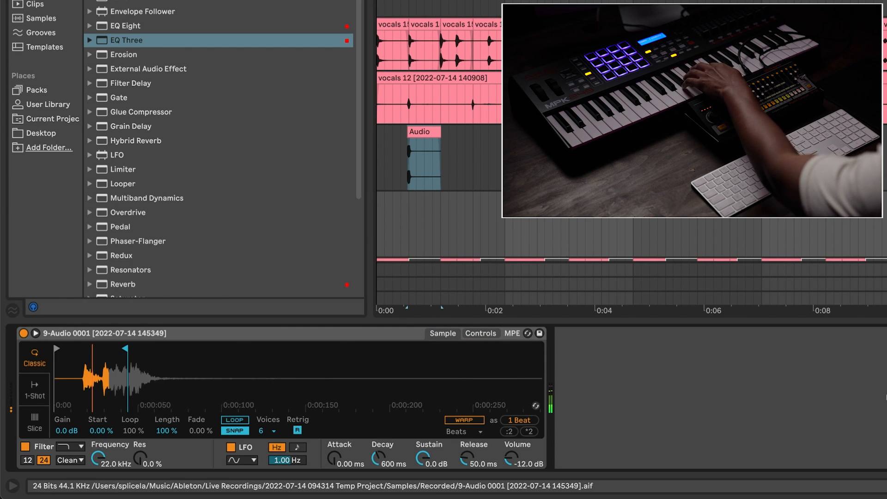
drag(58, 352, 185, 355)
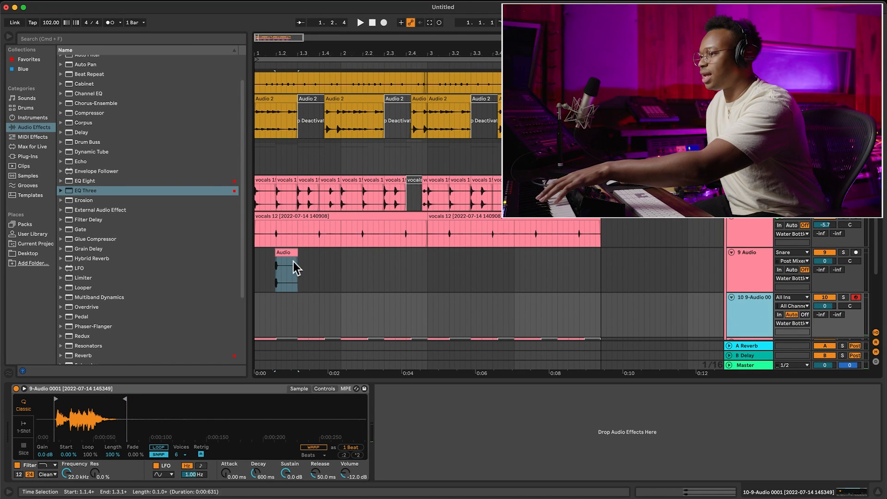
Add the Echo effect to the sampled snare track and set its Reverb to 30 %.
scroll(163, 259, down, 5)
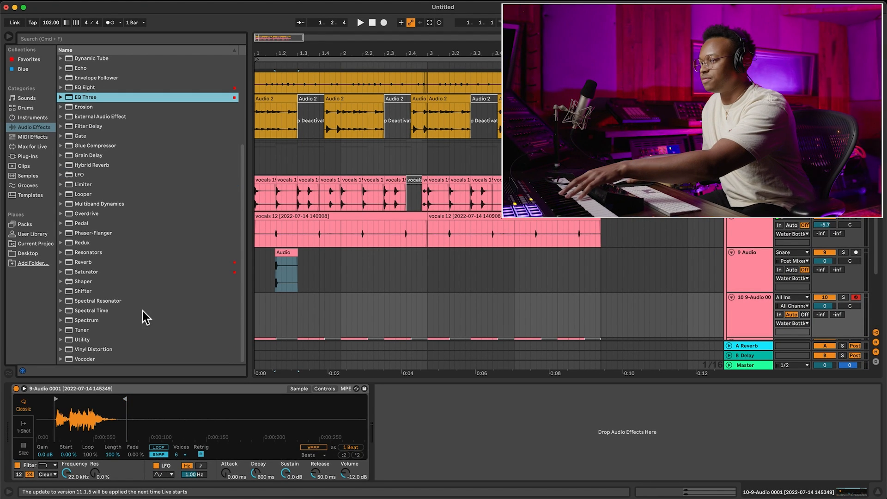
scroll(131, 280, up, 6)
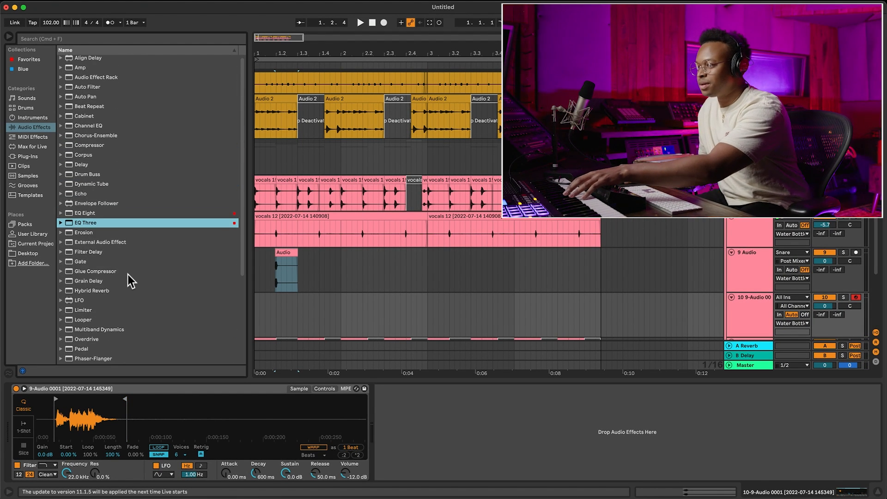
click(742, 333)
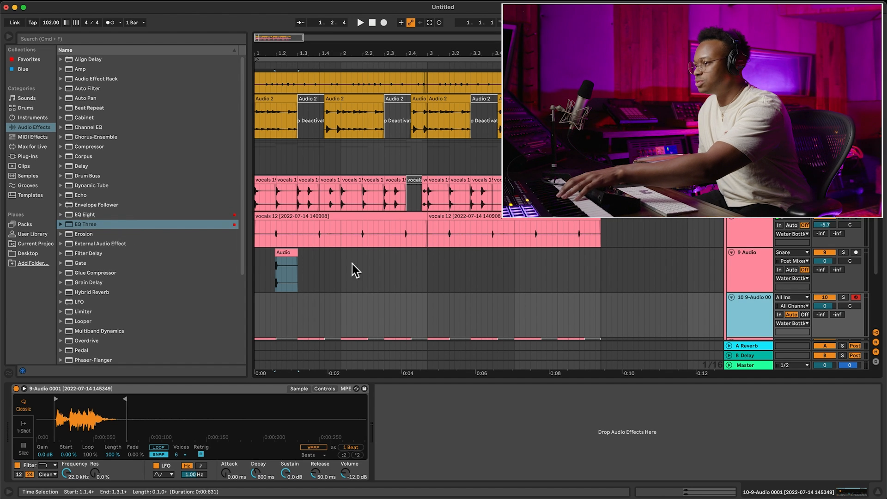
click(82, 196)
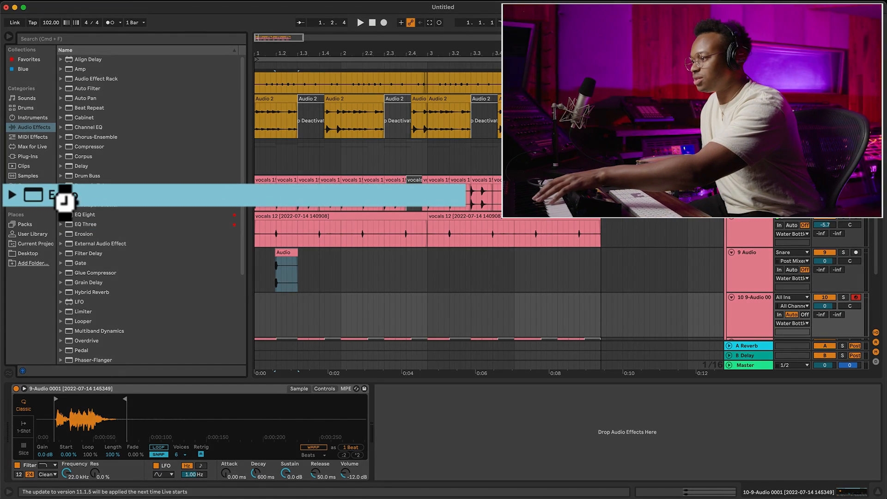
key(Return)
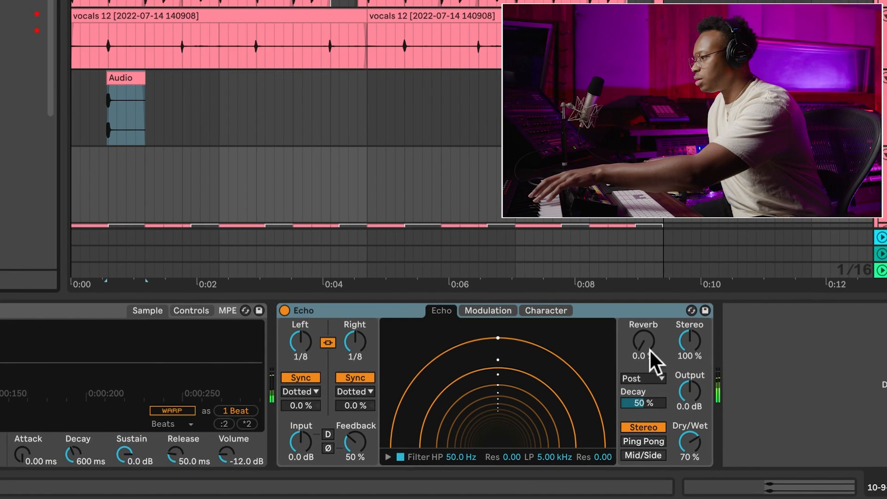
drag(651, 350, 651, 296)
Link Echo's left and right delays, switch them to Time mode at 82.0 ms, and set Feedback to 0 %.
click(343, 342)
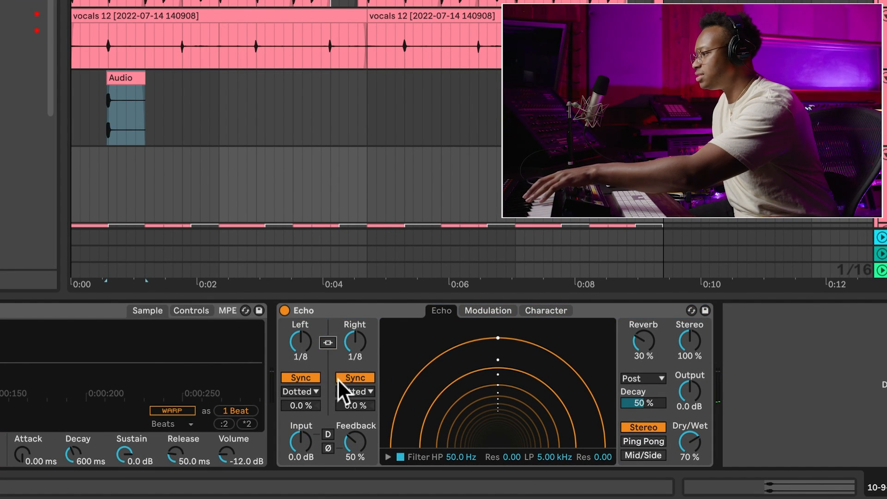
click(328, 343)
click(353, 377)
drag(350, 441, 350, 481)
drag(355, 343, 355, 389)
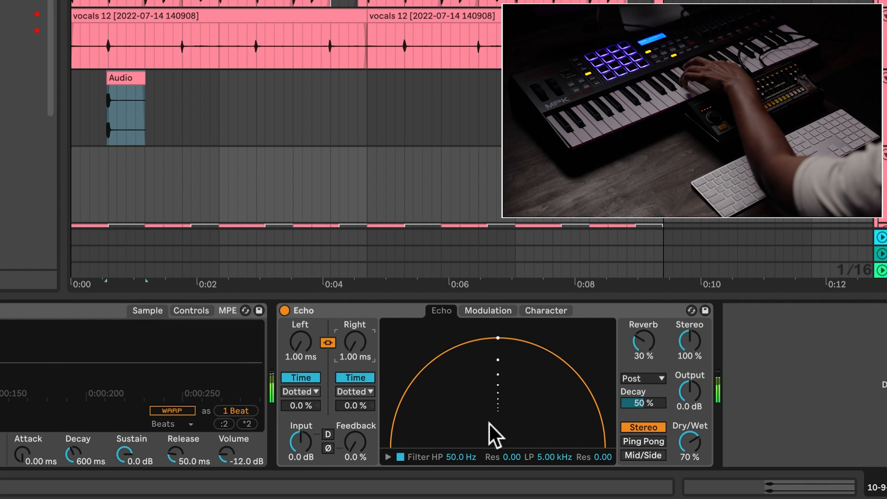
drag(355, 342, 355, 321)
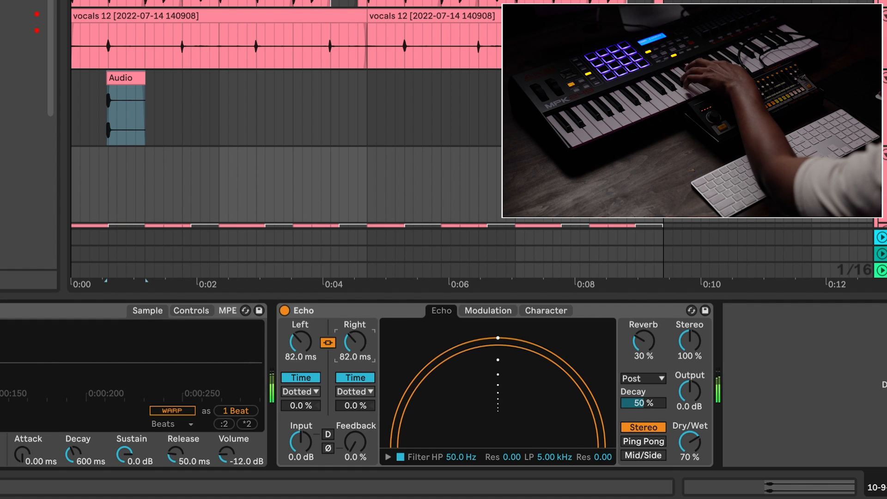
Filter the echo with HP 1.02 kHz and LP 2.69 kHz, then set Stereo to 0 % and Dry/Wet to 37 %.
click(388, 457)
drag(421, 443, 459, 443)
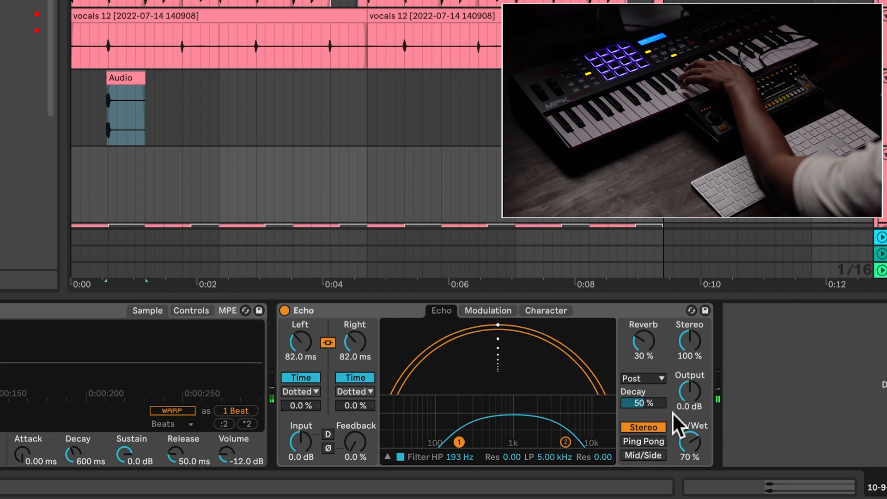
drag(565, 442, 545, 442)
drag(459, 442, 513, 443)
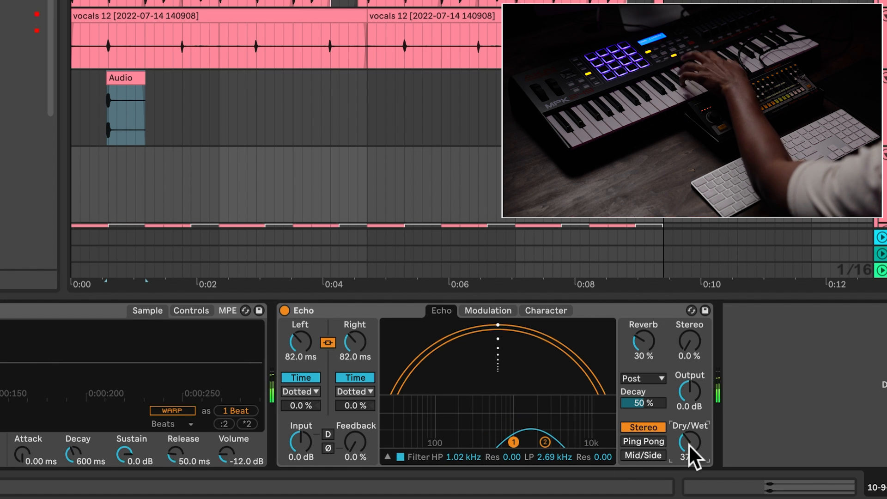
drag(688, 445, 689, 458)
Audition the sampled snare with the beat and try raising the sampler's Spread.
key(space)
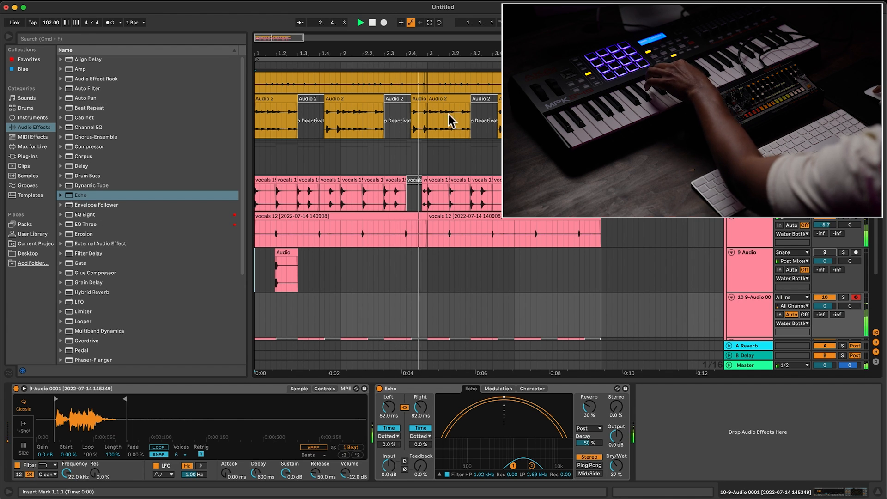
click(330, 390)
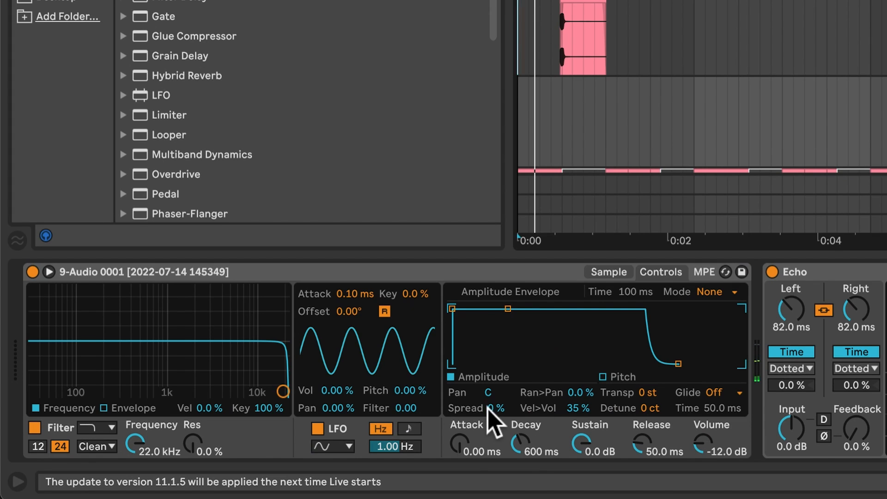
drag(494, 409, 495, 403)
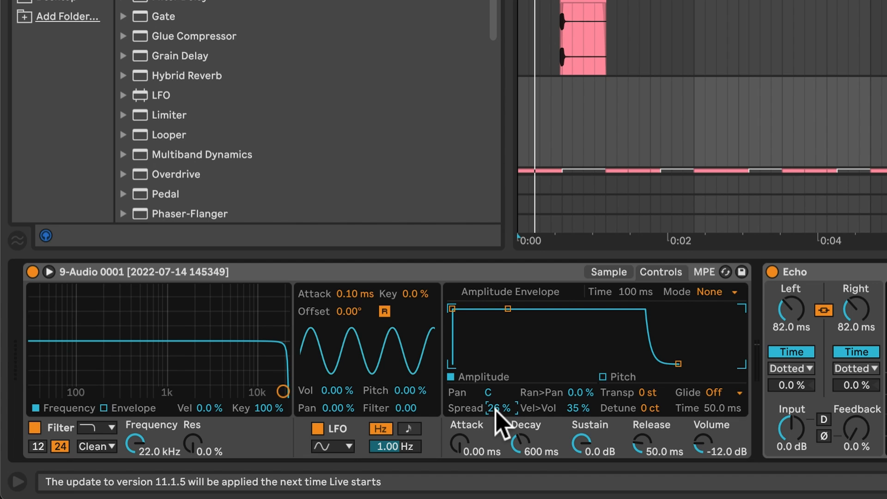
Record a two-bar MIDI snare pattern from bar 1 on the sampled snare track.
key(space)
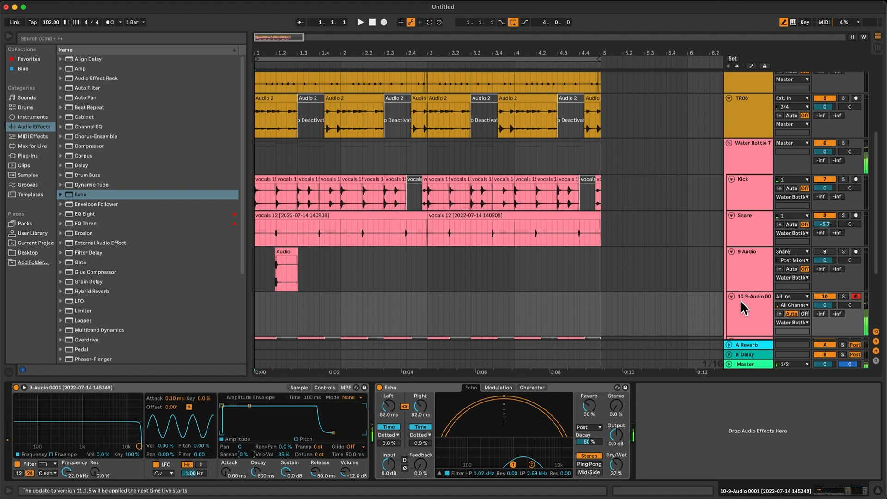
key(F9)
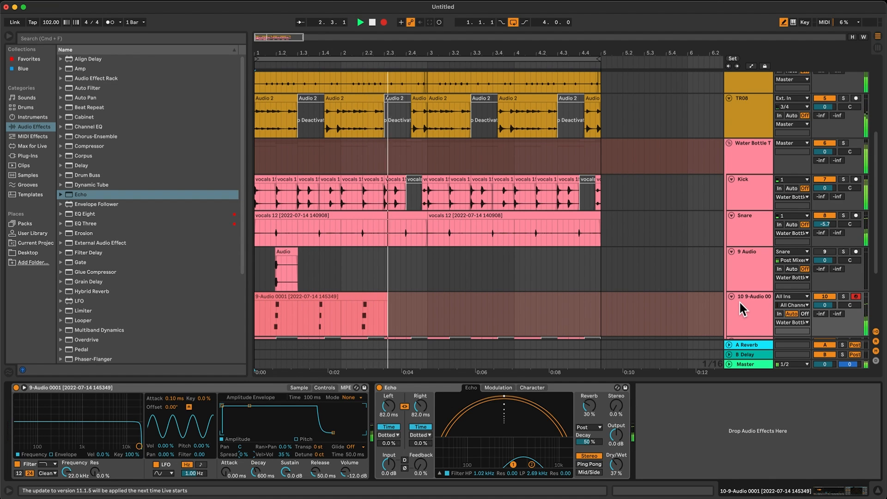
key(F9)
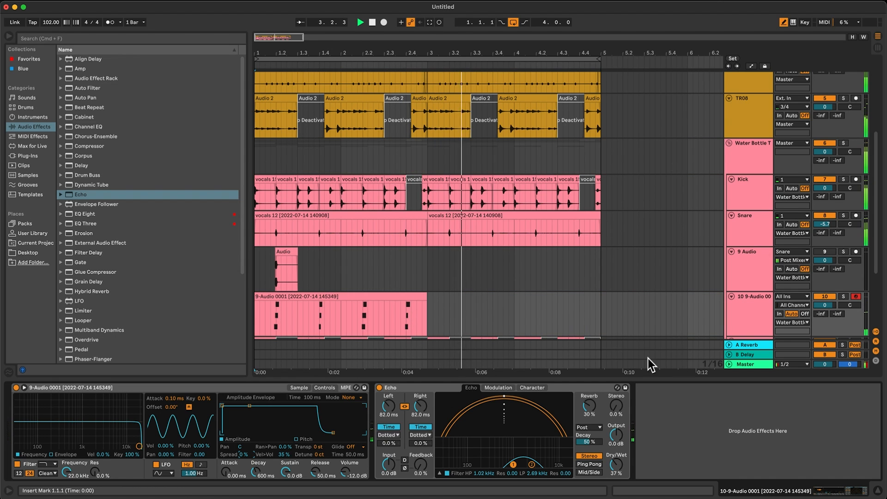
Duplicate the sampled snare track and move the copy's MIDI clip to start at bar 2.
click(737, 302)
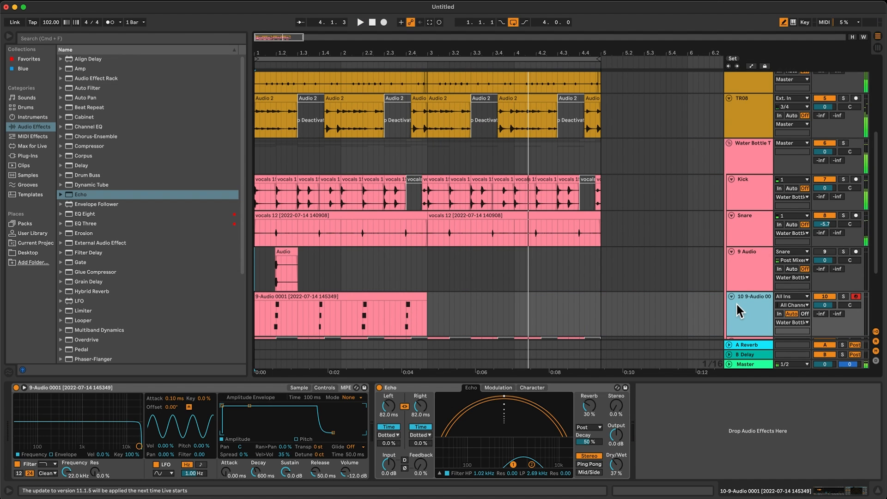
key(super+d)
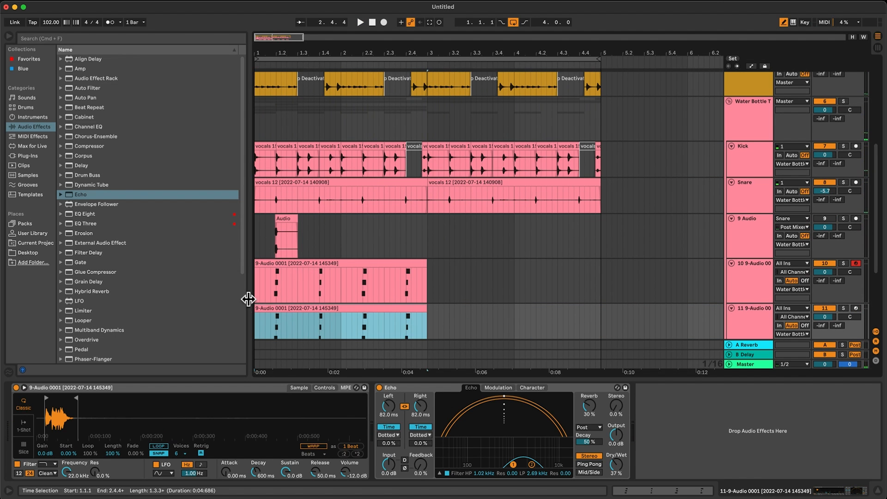
drag(304, 319, 399, 327)
Split the copied MIDI clip at bar 3 and move its second half to bar 1.
click(433, 321)
scroll(432, 307, down, 3)
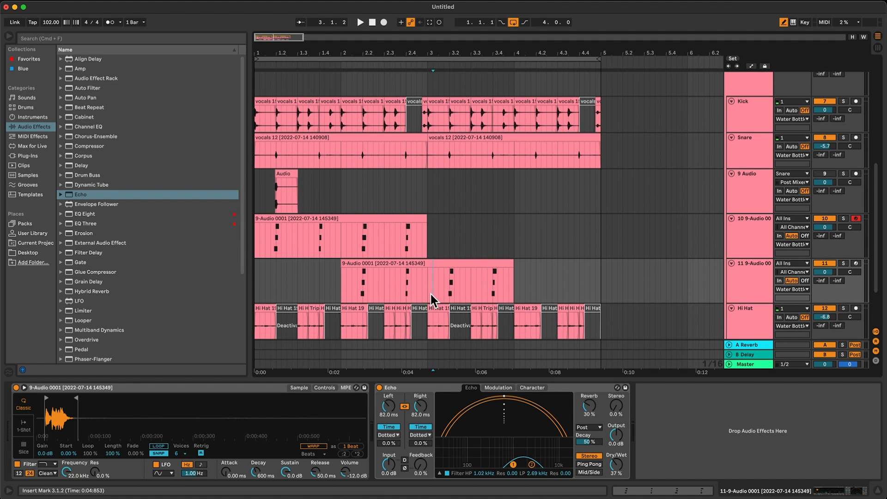
key(super+e)
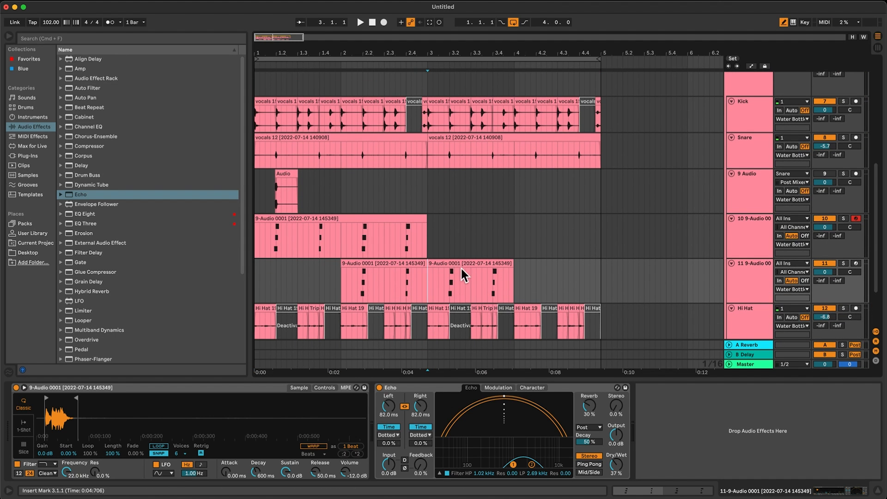
drag(462, 264, 288, 269)
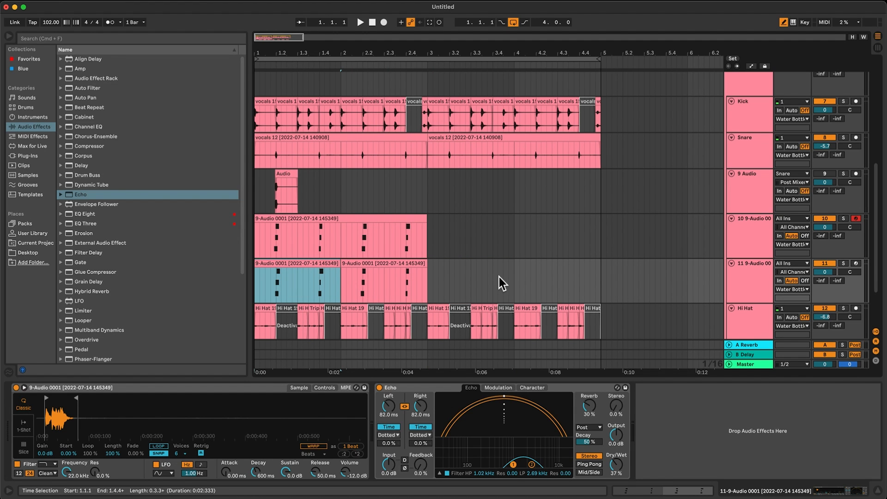
Pan the original sampled snare track to 25L and its duplicate to 25R.
click(853, 228)
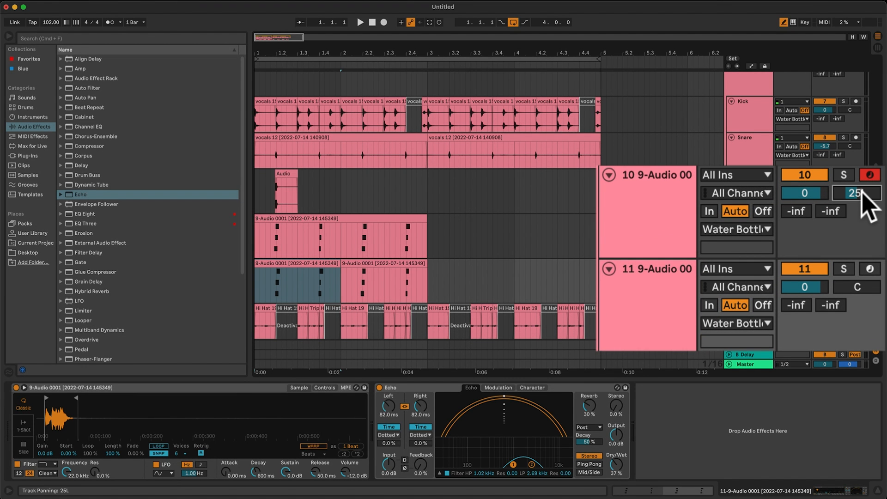
click(859, 286)
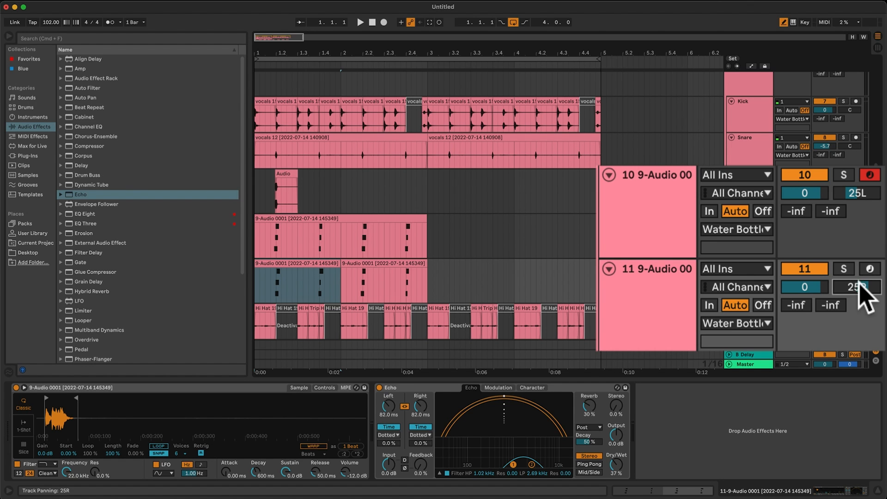
Duplicate the MIDI clips of both sampled snare tracks into bars 3 and 4 and play the beat.
drag(425, 285, 236, 248)
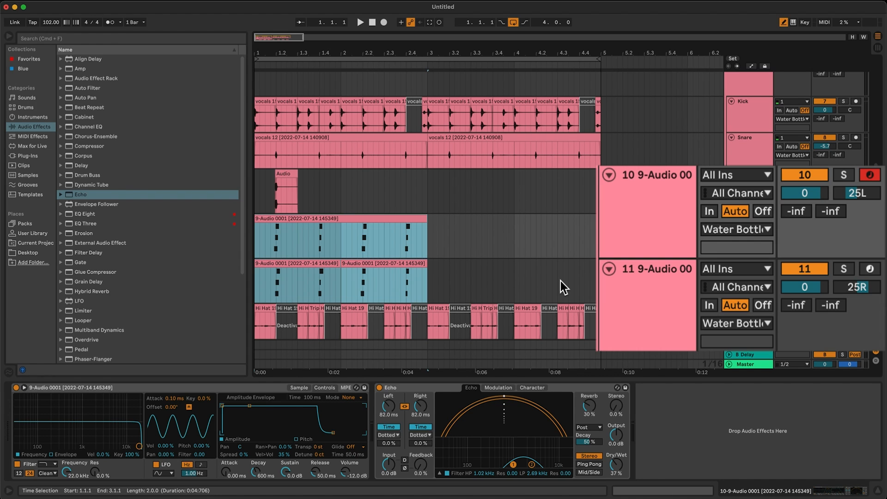
key(space)
key(ctrl+d)
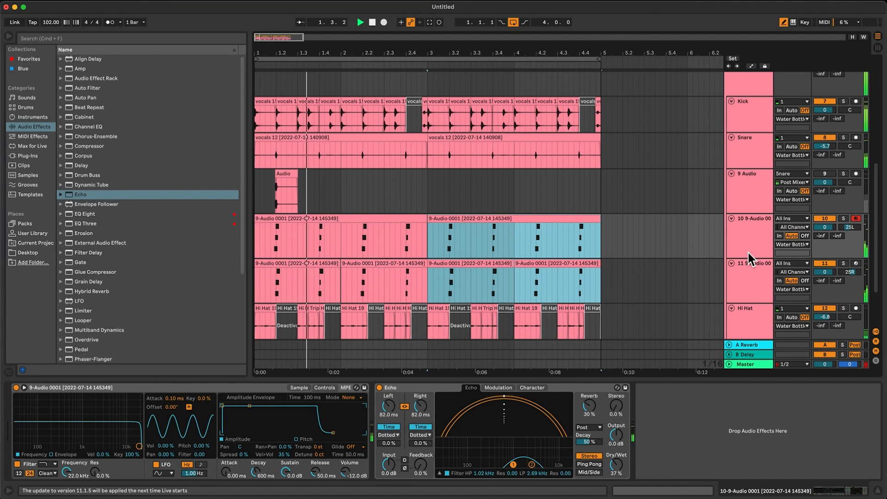
Enlarge both sampled snare tracks together and lower their volume to -5.5 dB.
click(758, 287)
drag(832, 232, 830, 248)
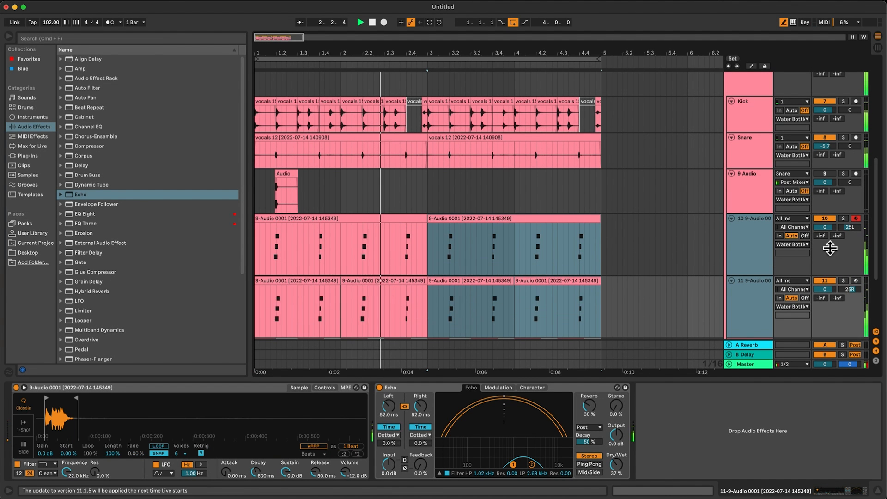
key(ctrl+z)
key(ctrl+d)
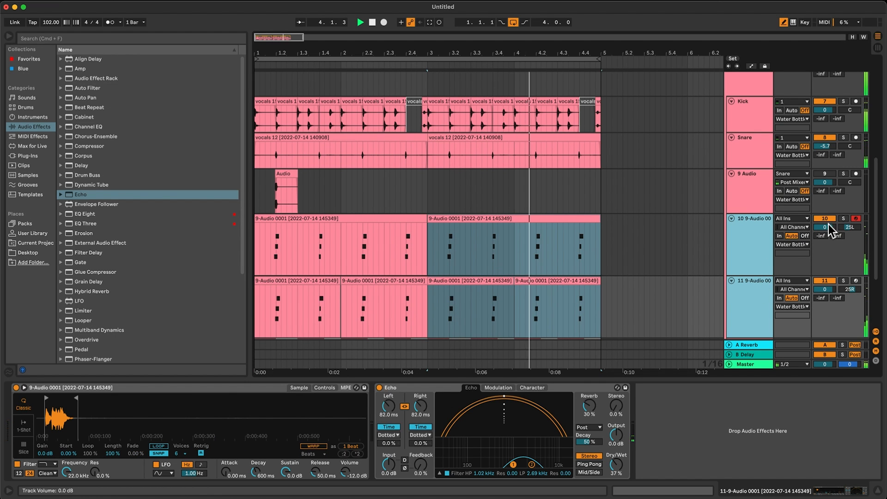
drag(826, 227, 826, 238)
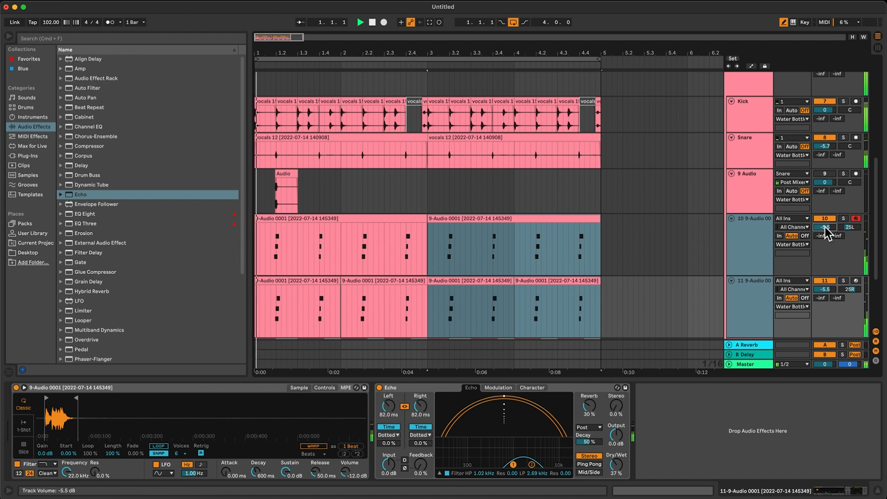
Delete the resampled snare's audio clip and the audio track that held it.
drag(358, 199, 244, 198)
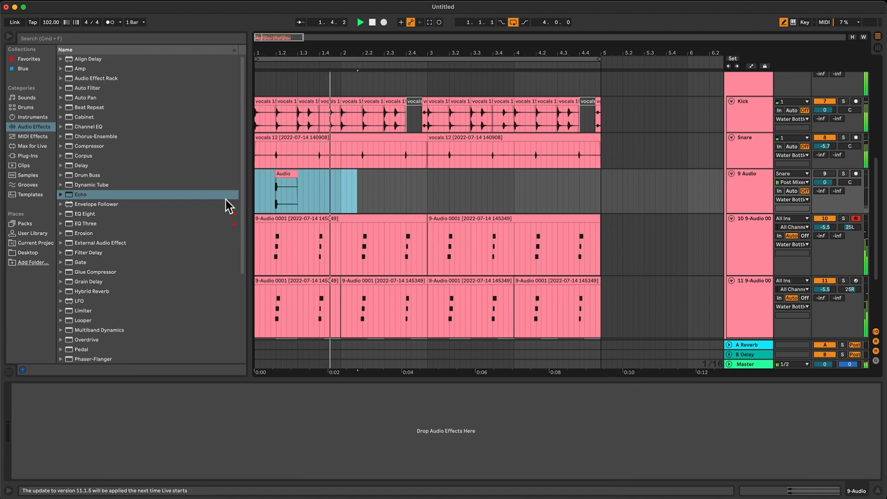
click(742, 203)
key(space)
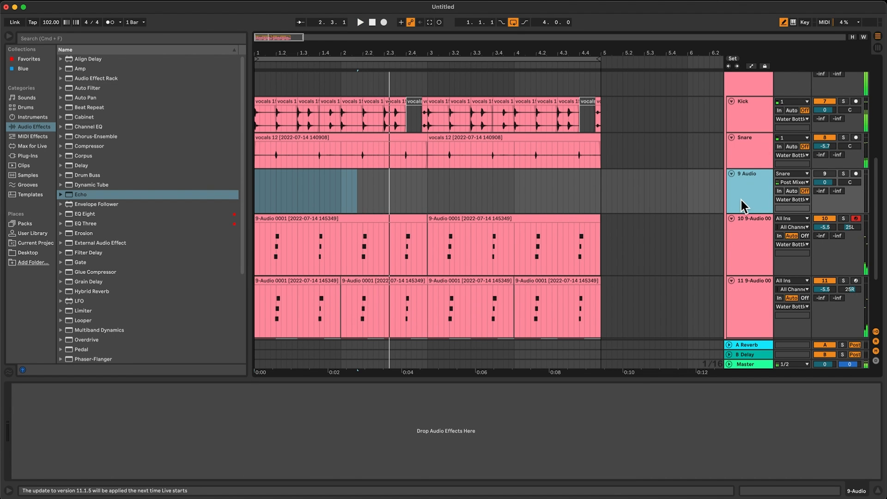
key(Delete)
Insert an audio track below the sampled snare track, arm it and record live drum hits across the four-bar loop.
scroll(604, 198, up, 8)
scroll(606, 198, down, 7)
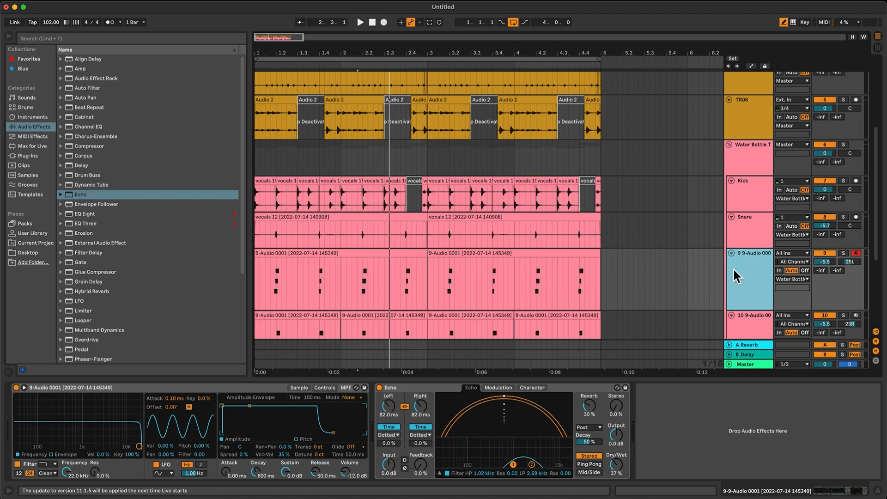
click(734, 270)
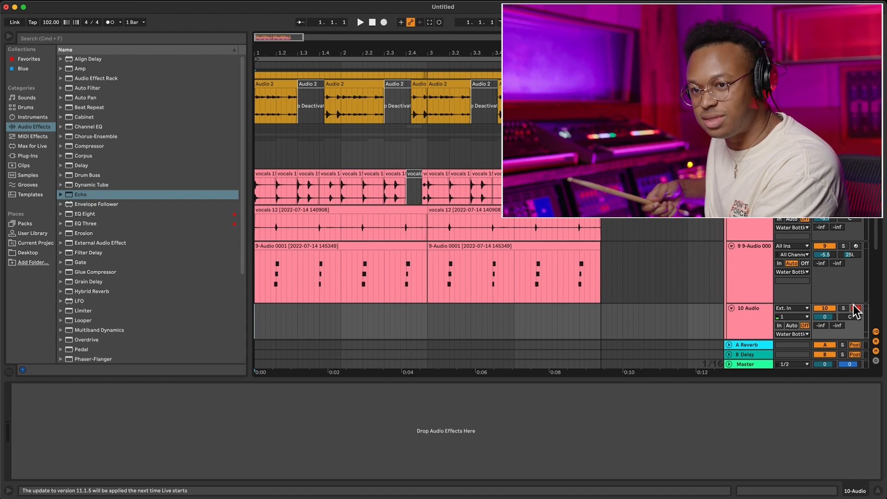
key(F9)
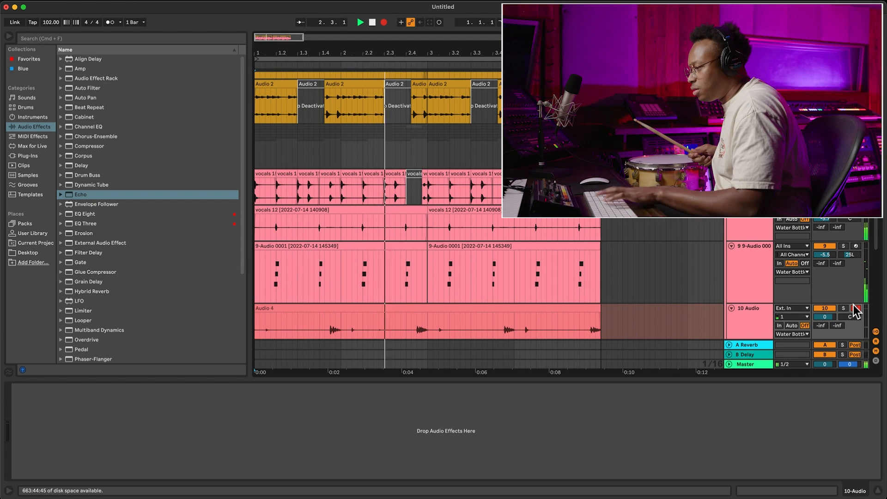
key(F9)
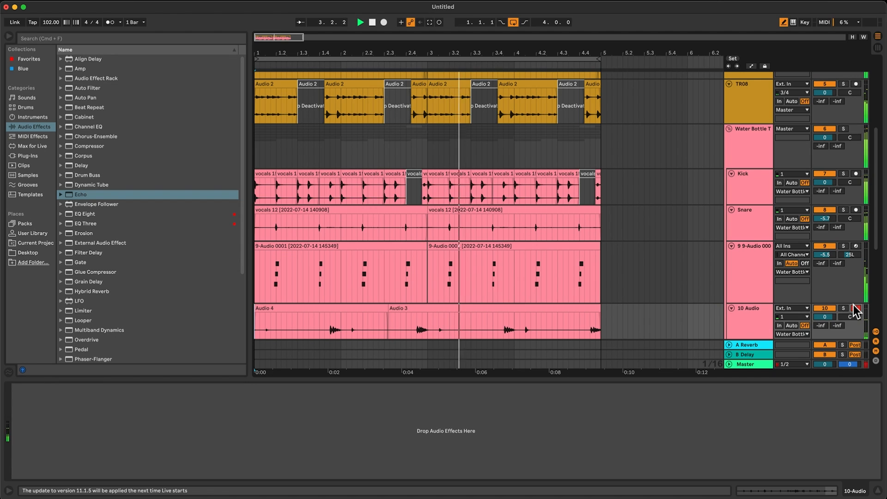
click(855, 309)
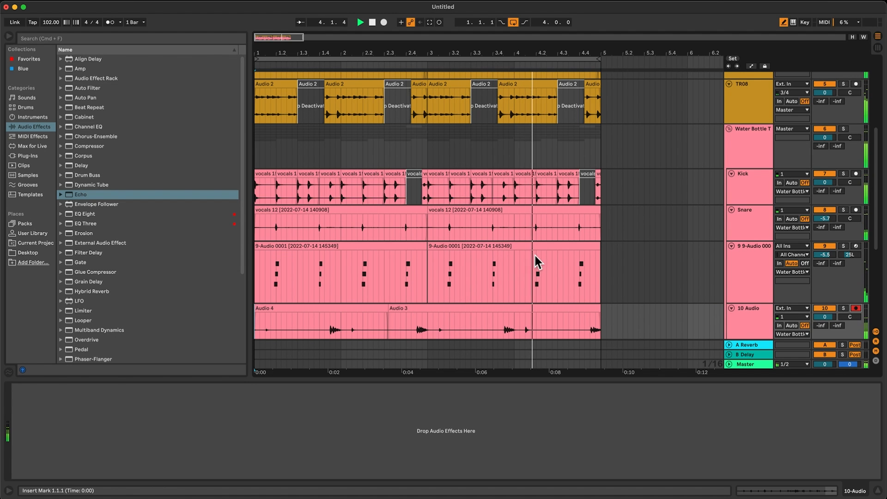
Fit all tracks into the arrangement's height, deactivate the TR08, kick and snare clips in bar 4, and play the loop.
click(508, 55)
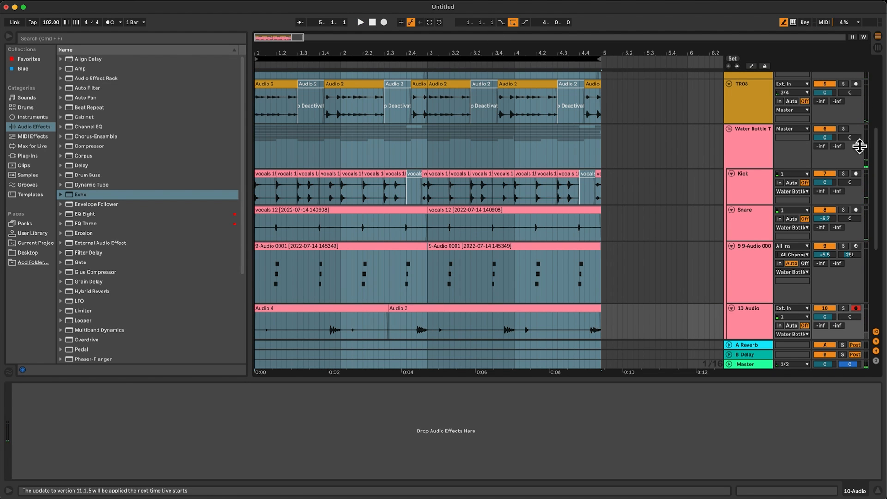
click(853, 37)
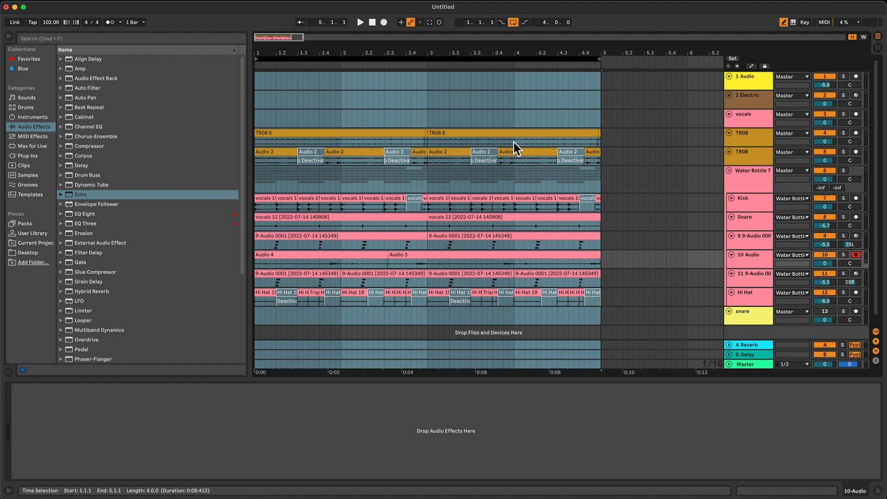
drag(514, 142, 600, 206)
key(shift+Down)
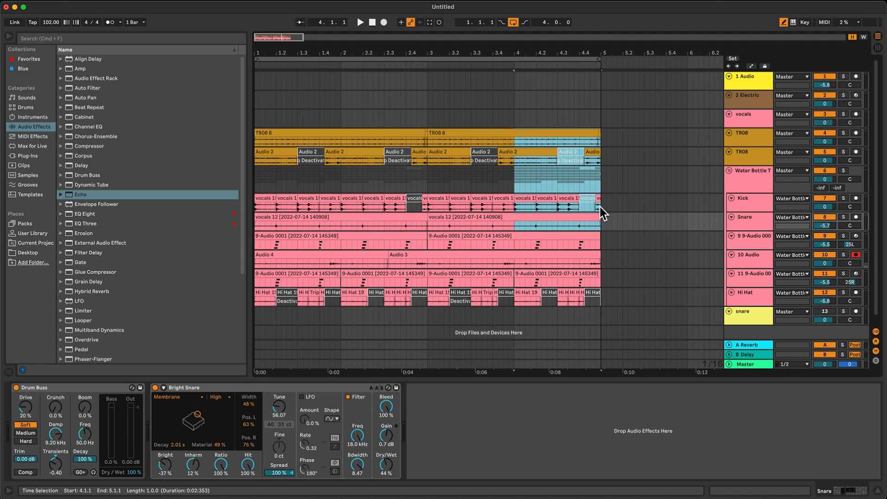
key(0)
key(Home)
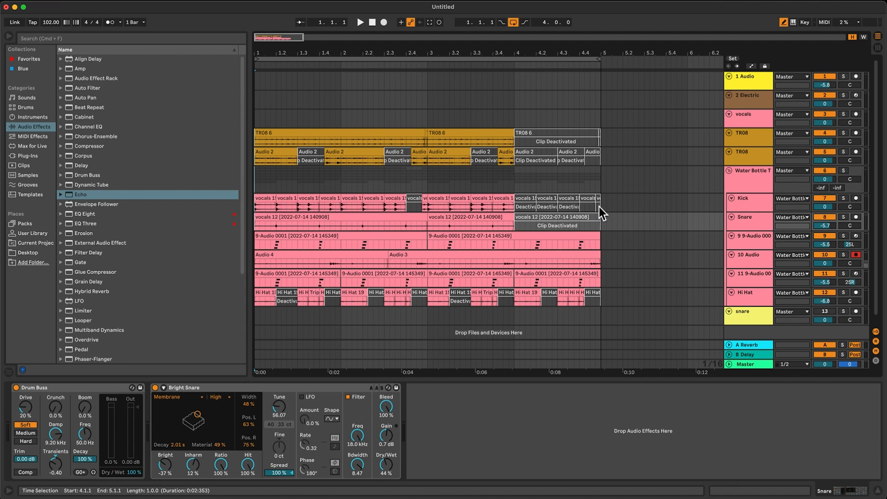
key(space)
click(305, 58)
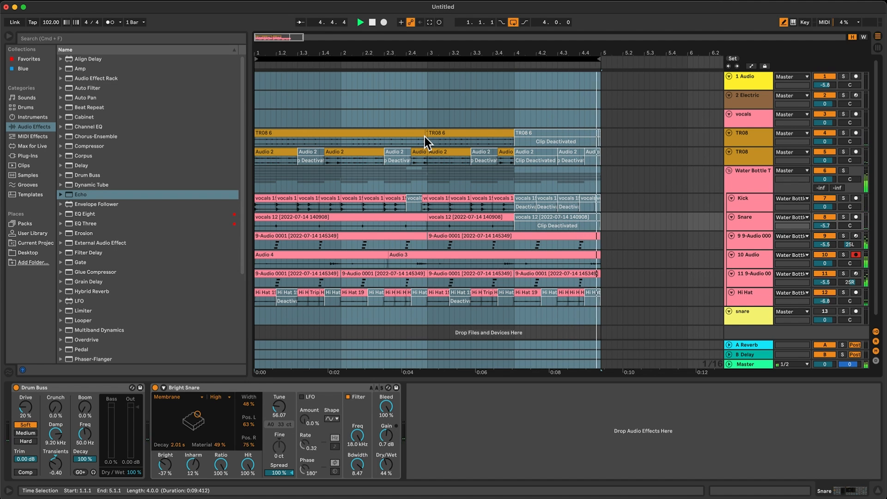
Reactivate the snare clip in bar 4 and try bringing back the first TR08 track's clip there.
click(459, 132)
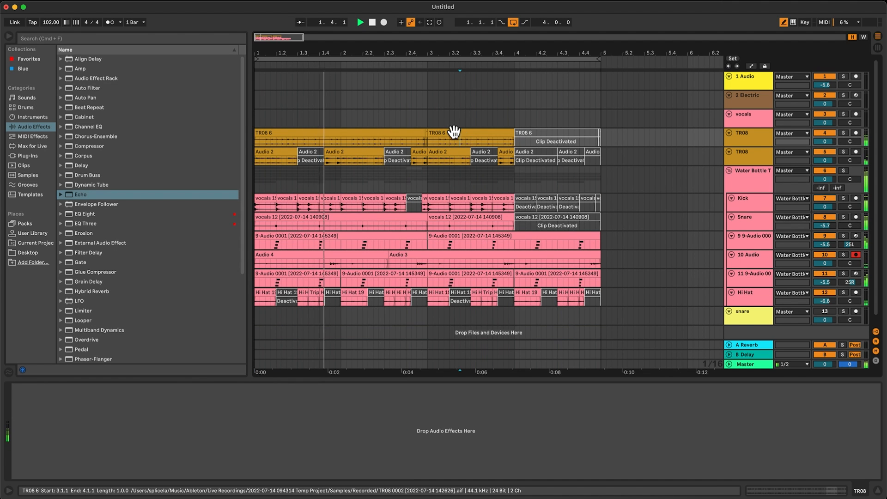
click(536, 152)
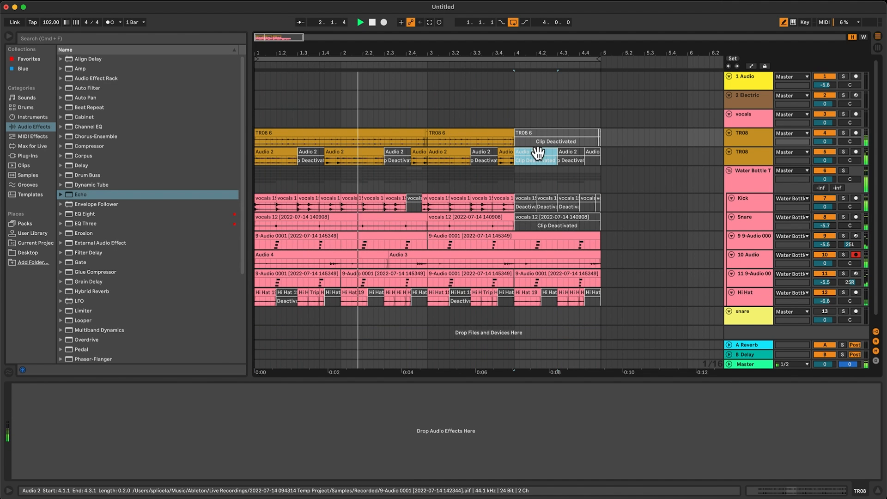
click(545, 221)
key(0)
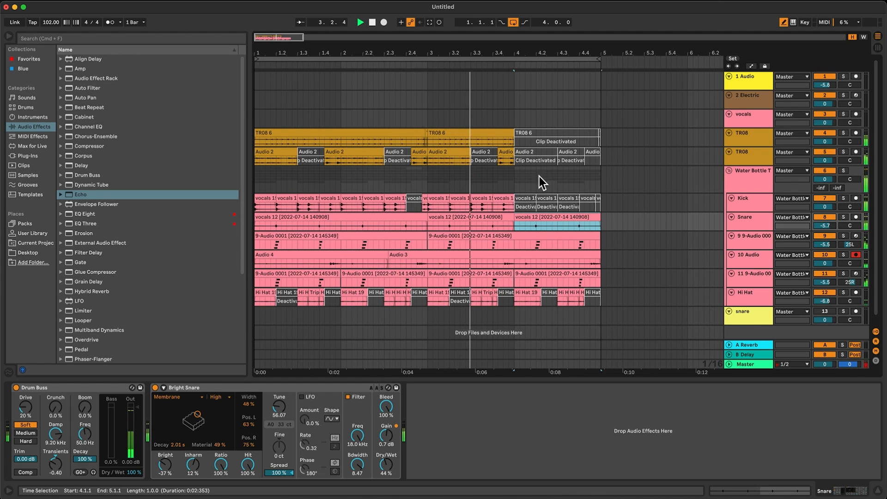
click(545, 134)
key(0)
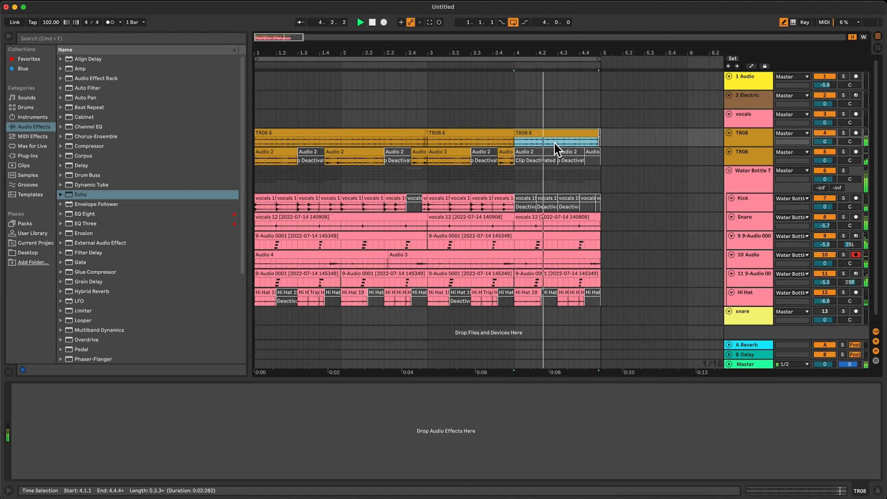
key(0)
Reactivate the second TR08 track's clips throughout bar 4.
click(543, 153)
click(594, 152)
key(0)
click(578, 153)
key(0)
click(550, 153)
key(0)
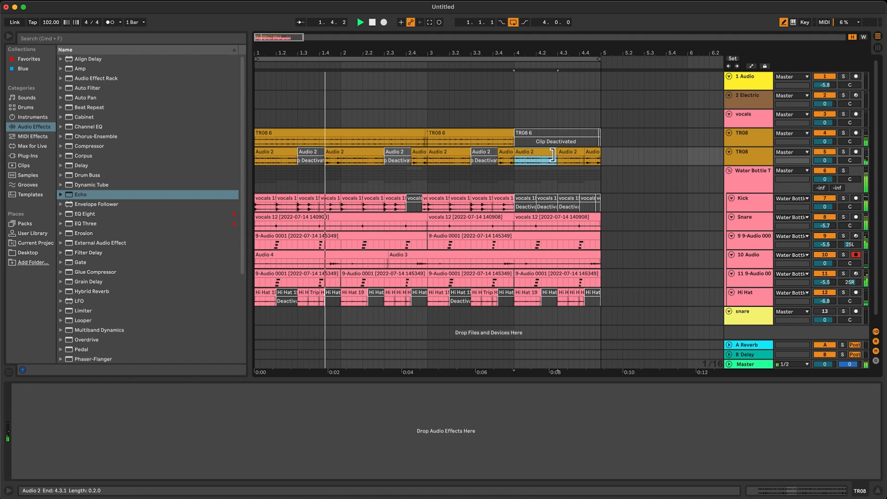
Deactivate the active hi-hat clips in bar 4.
click(537, 282)
click(544, 240)
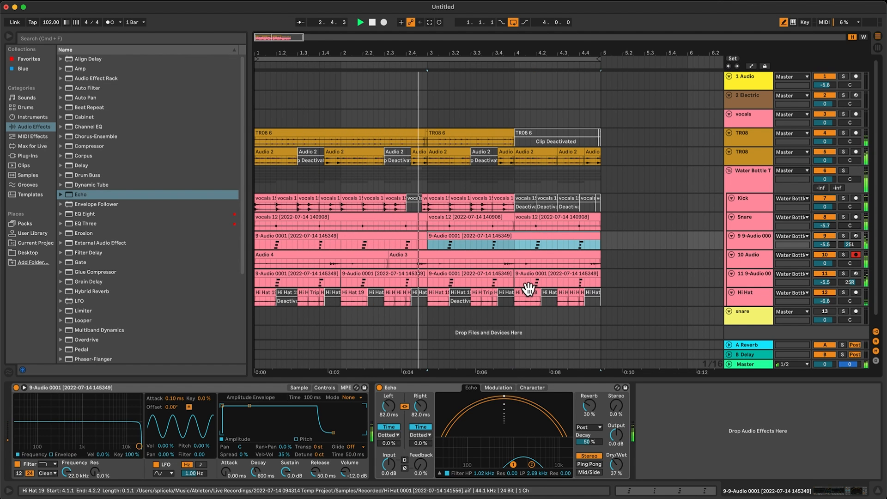
click(526, 296)
mouse_move(582, 296)
mouse_down()
mouse_move(563, 293)
mouse_move(573, 293)
mouse_up()
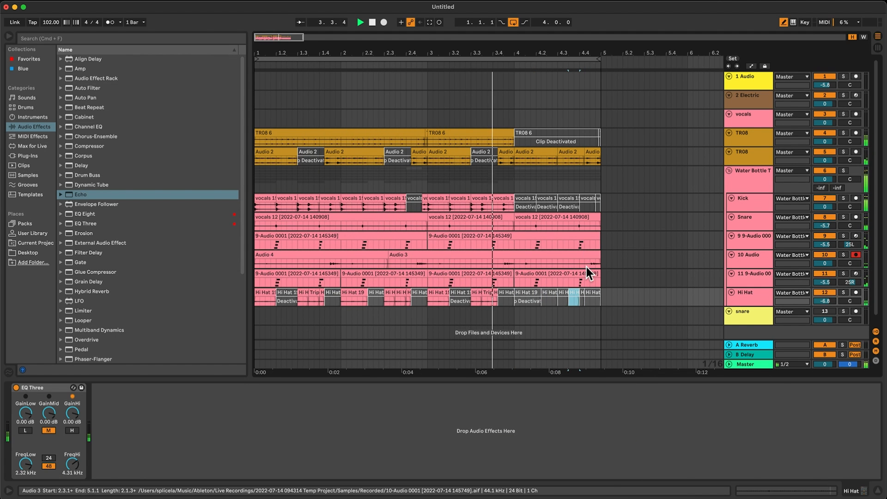
Duplicate the whole four-bar arrangement into bars 5 to 8.
key(super+a)
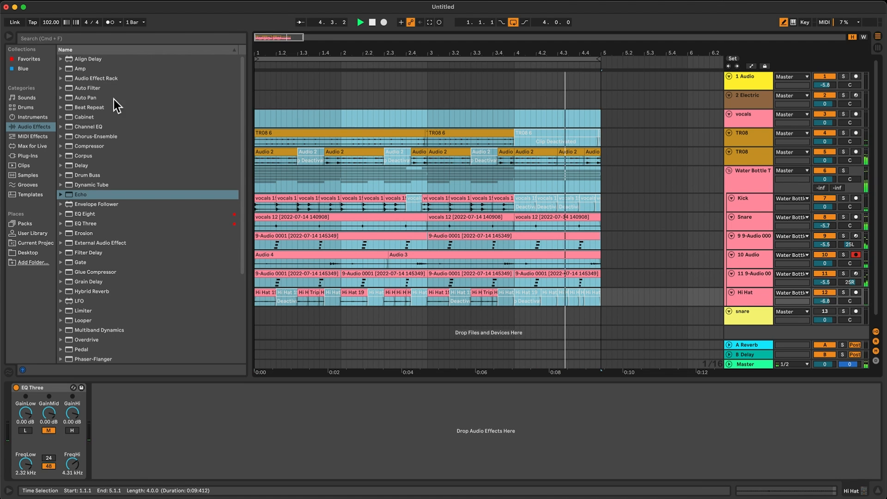
key(super+d)
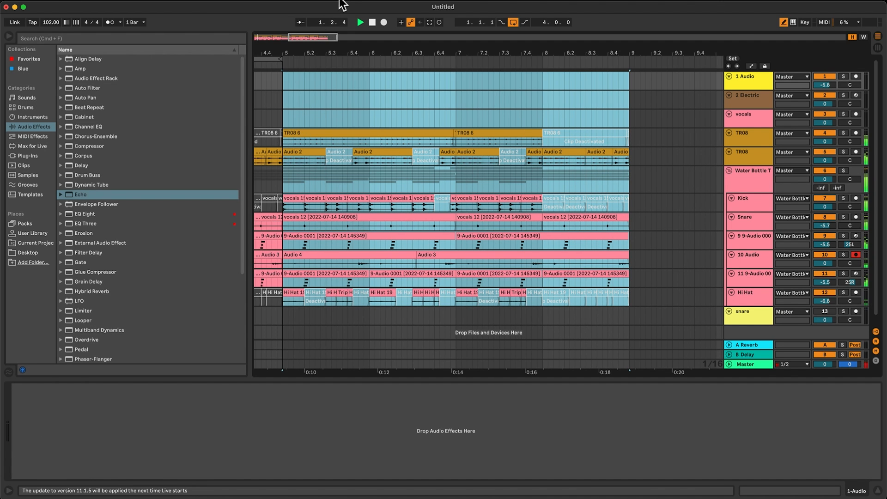
drag(327, 41, 359, 98)
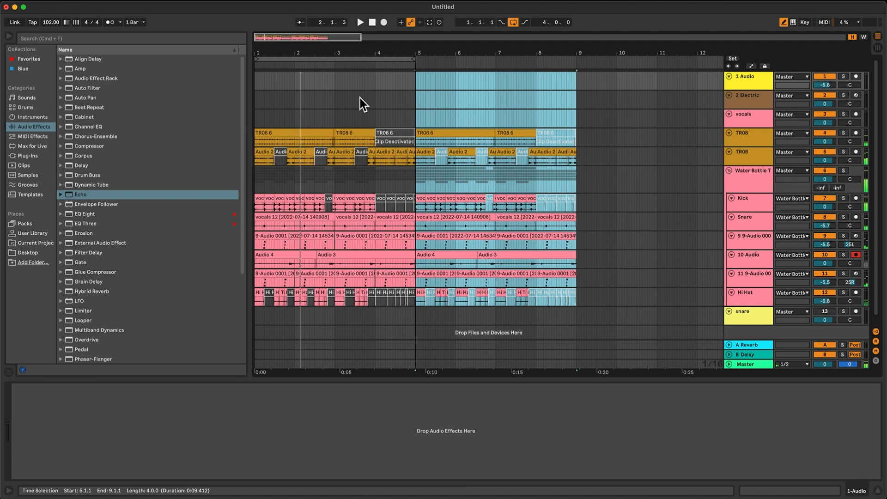
Set the fixed grid to 2 Bars and extend the loop to cover all eight bars.
click(359, 98)
right_click(358, 98)
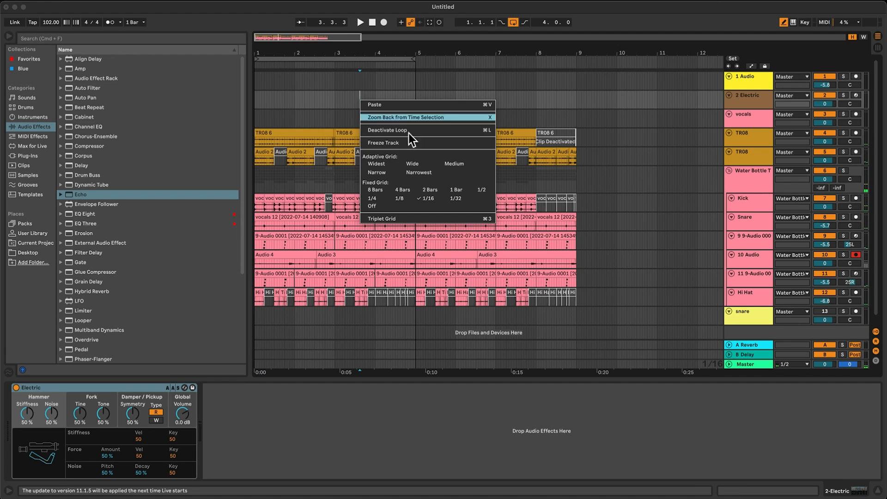
click(431, 189)
drag(413, 58, 563, 79)
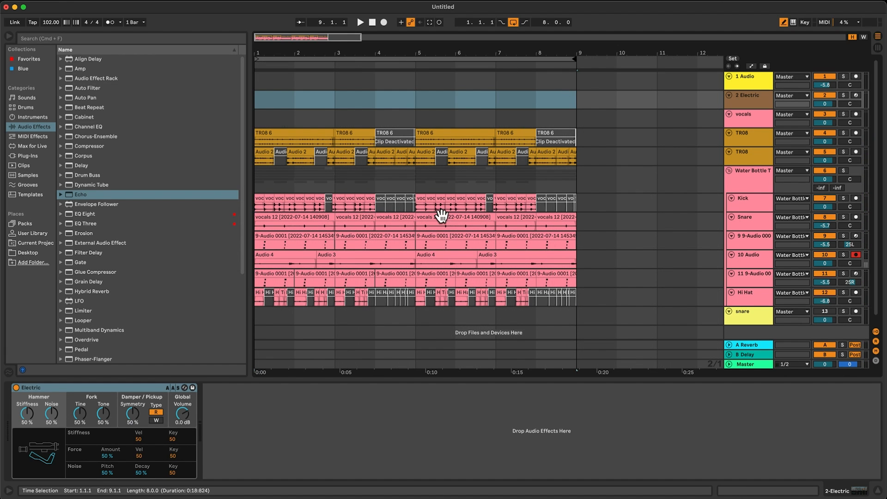
Reactivate the first kick clip in bar 4 and in bar 8, and play the arrangement.
click(381, 216)
click(379, 199)
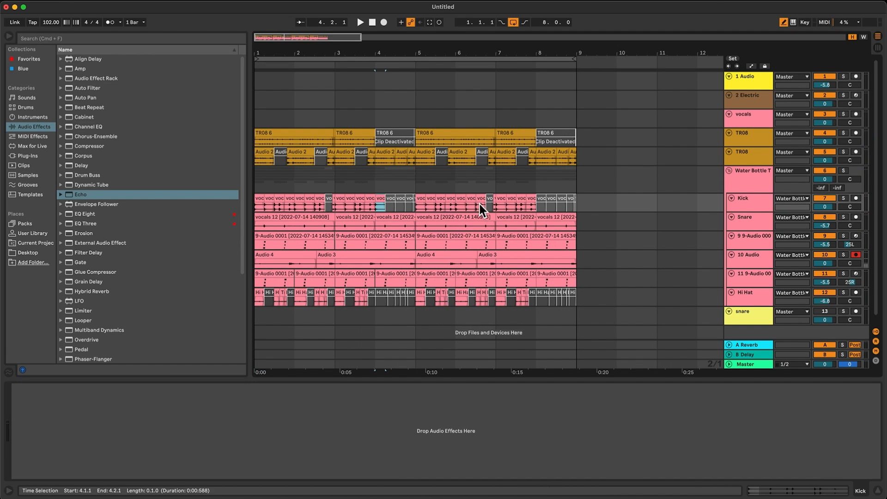
click(541, 204)
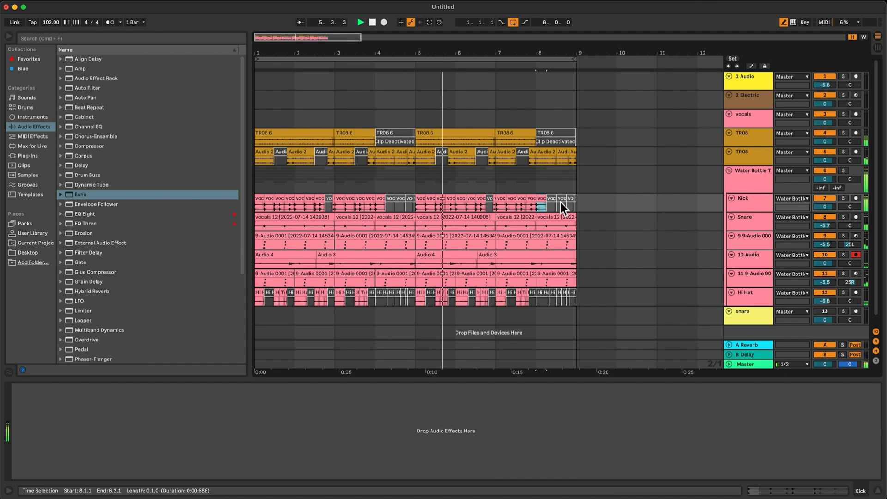
With a 1/4 grid, deactivate the snare and both sampled snares from 8.3 to the end of bar 8, keeping the Audio 3 clip playing.
right_click(586, 237)
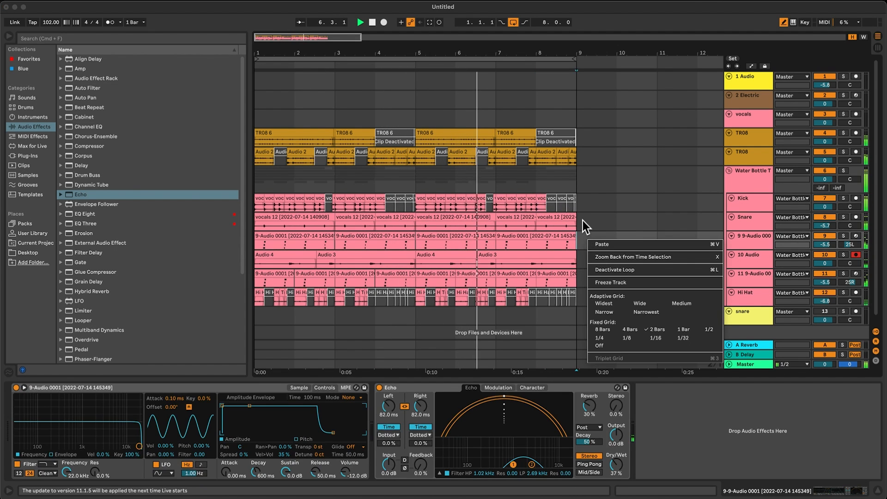
click(583, 221)
key(space)
right_click(583, 221)
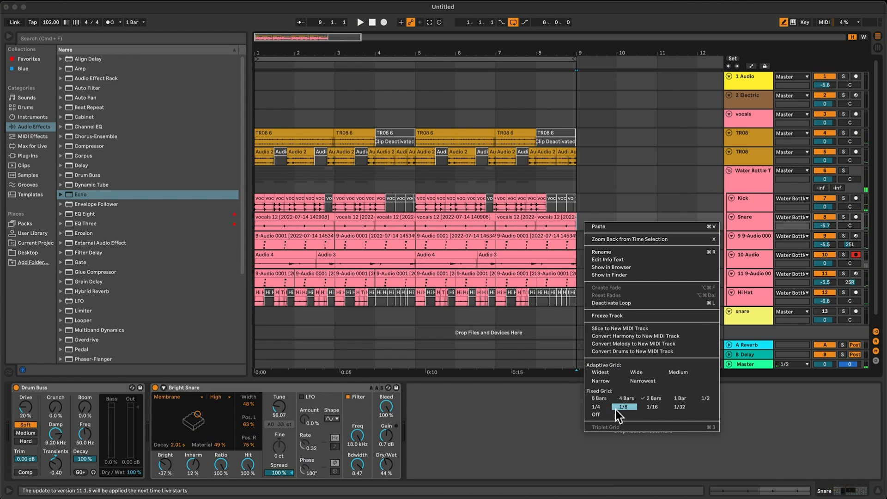
click(601, 409)
click(563, 234)
click(557, 225)
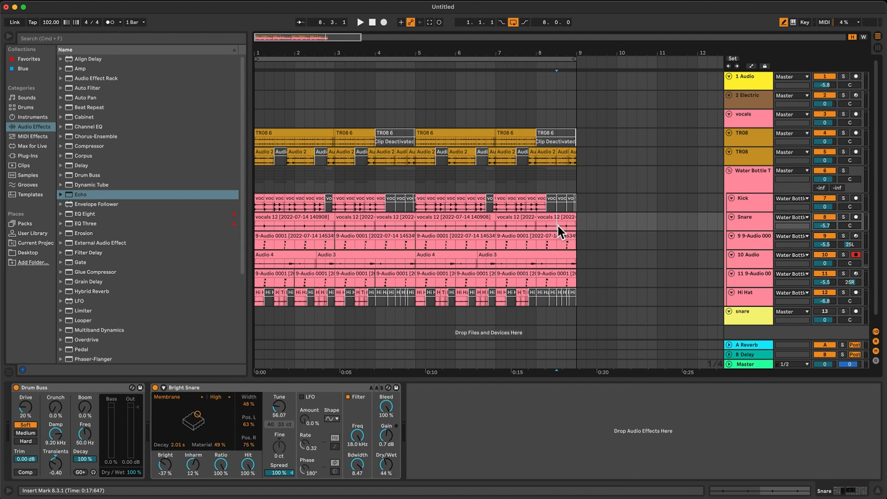
click(574, 274)
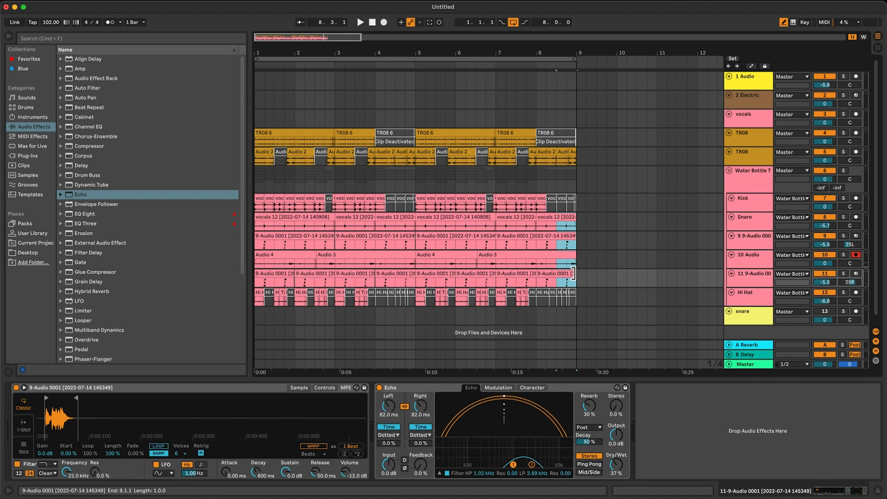
click(567, 262)
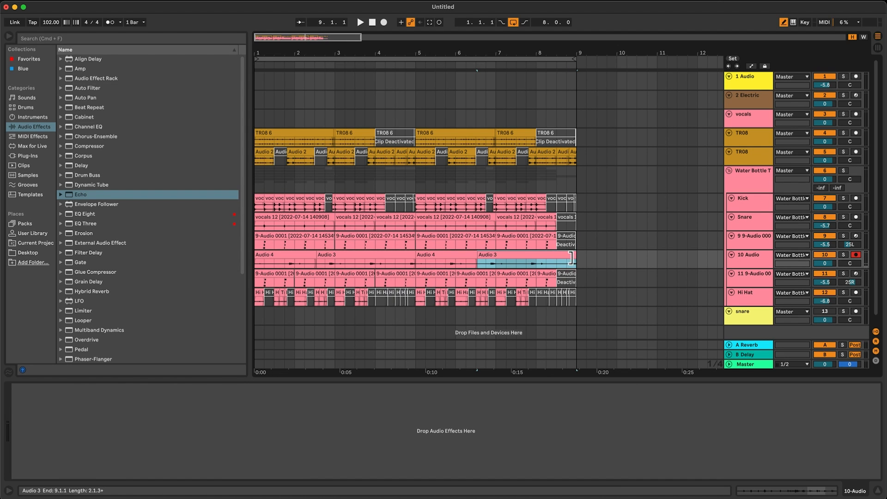
Turn the grid off, deactivate the second TR08 track's last clip in bar 8, and play the eight bars.
click(572, 156)
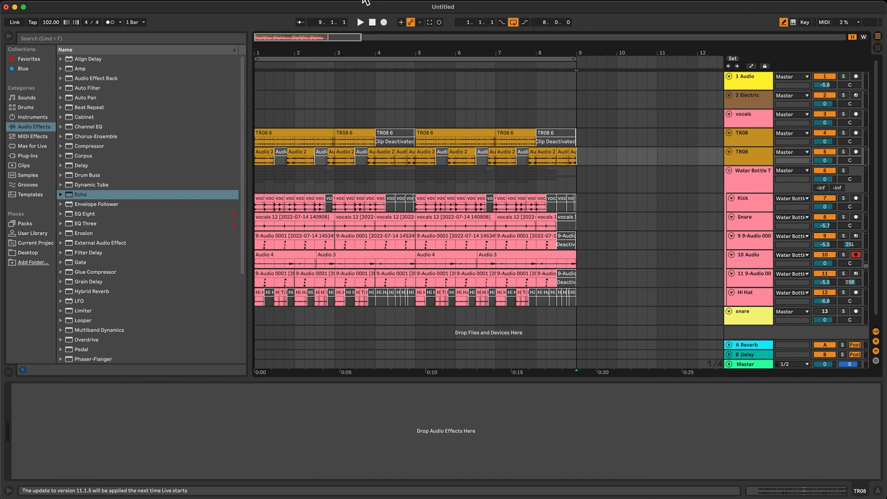
drag(315, 39, 316, 83)
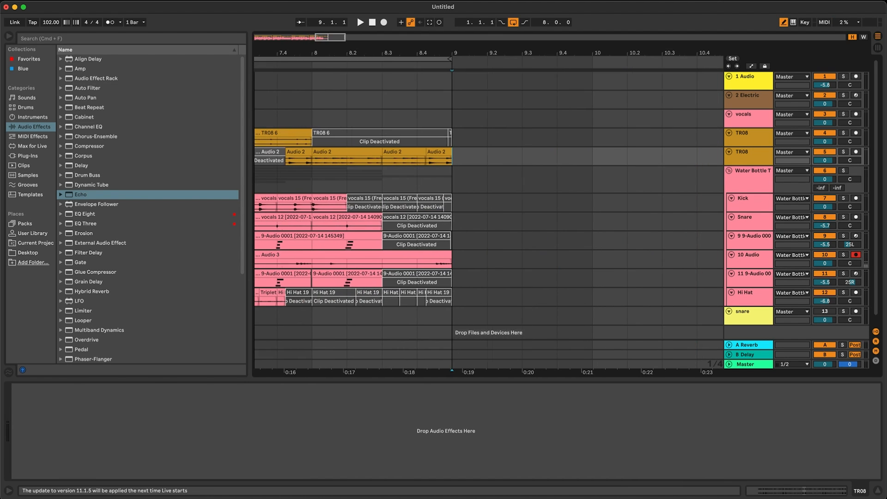
click(424, 181)
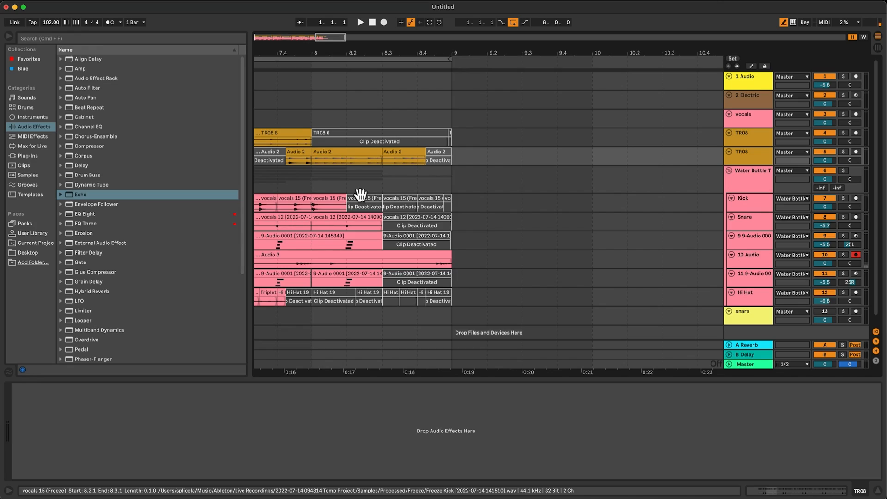
mouse_move(340, 48)
mouse_down()
mouse_move(333, 37)
mouse_move(327, 54)
mouse_up()
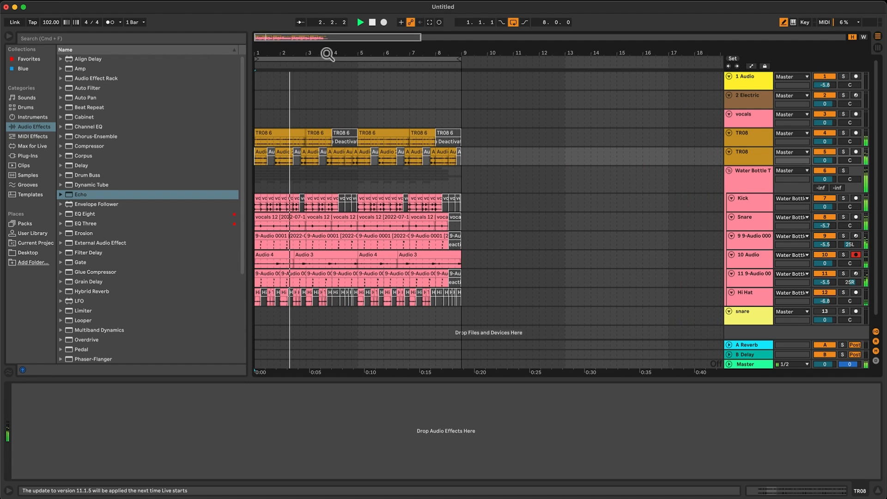
Add Drum Buss to the Water Bottle Trash Drums group, set Transients to -0.24, enable compression and lower the Dry/Wet mix.
click(762, 175)
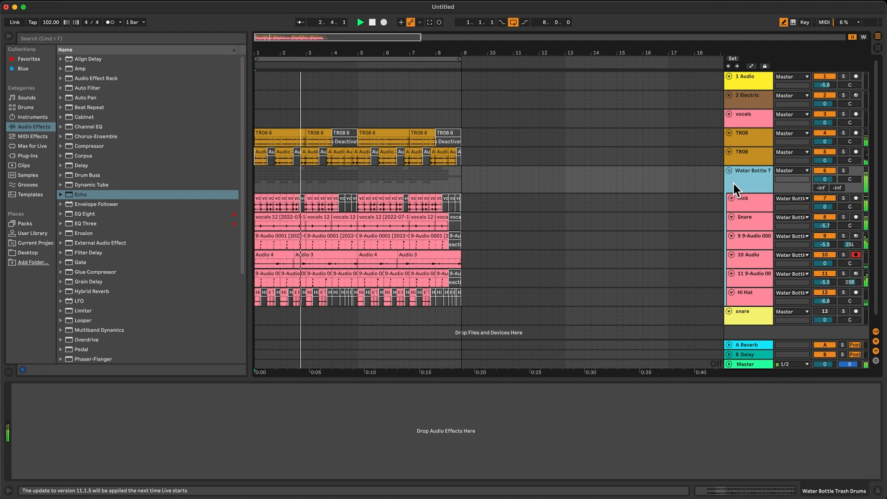
double_click(92, 176)
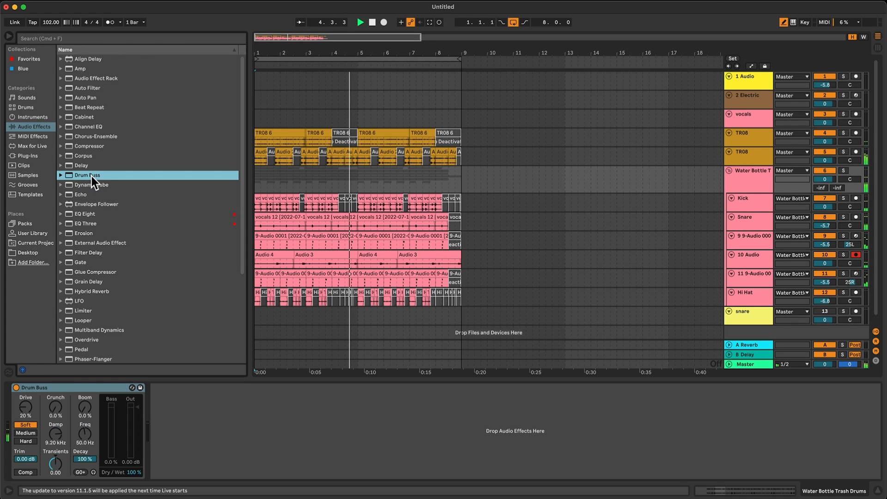
drag(46, 464, 46, 471)
click(50, 483)
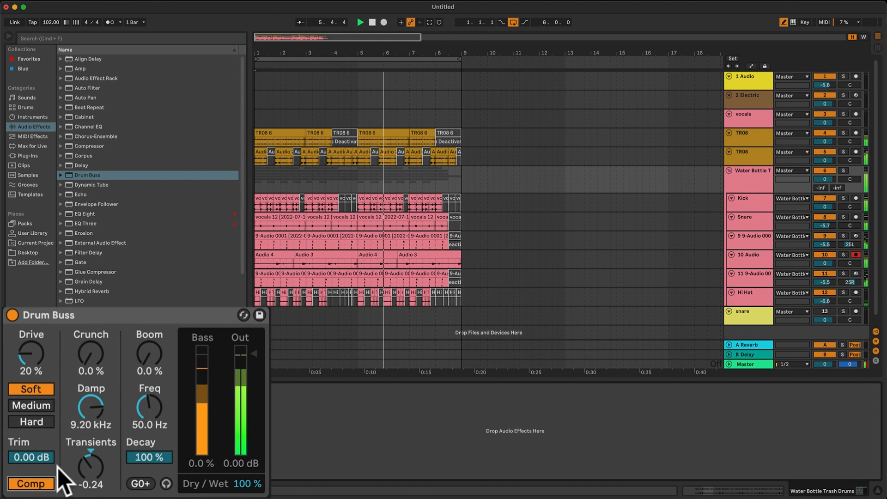
drag(88, 375, 88, 366)
drag(248, 483, 247, 497)
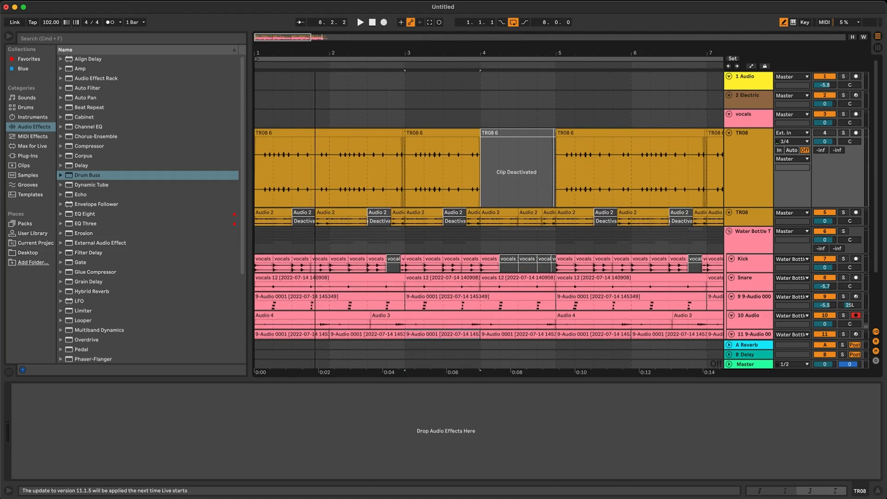
With a 1/4 grid, turn the first TR08 track on and deactivate beats 2 and 4 of its first bar.
right_click(289, 146)
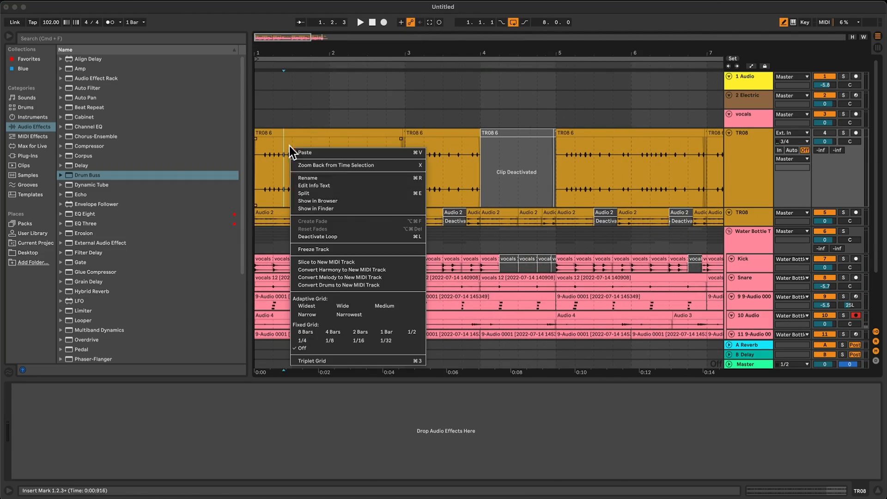
click(313, 338)
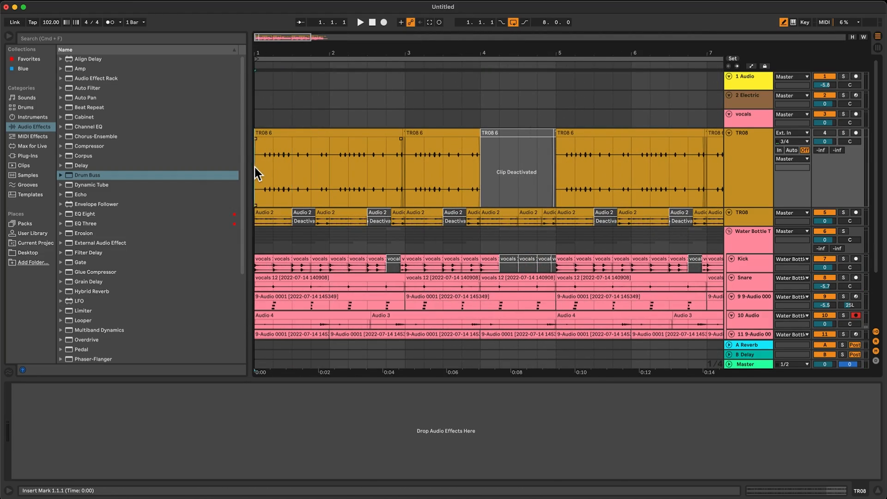
key(space)
drag(277, 171, 286, 173)
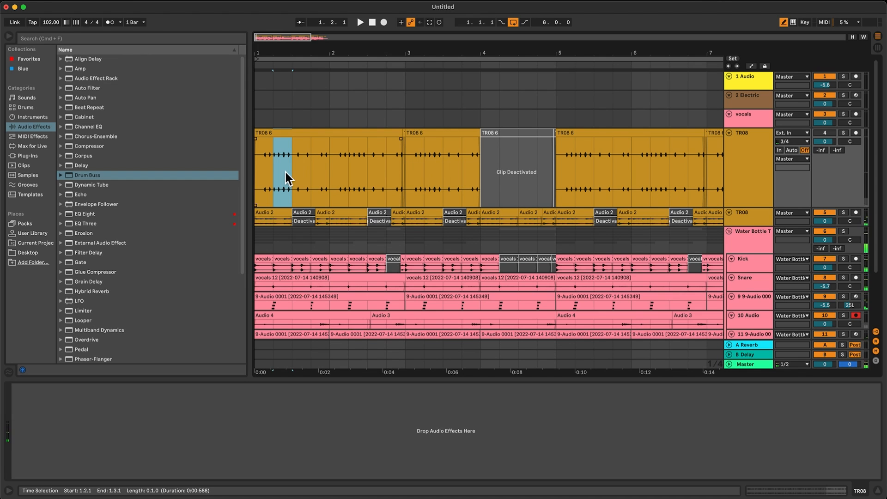
click(824, 133)
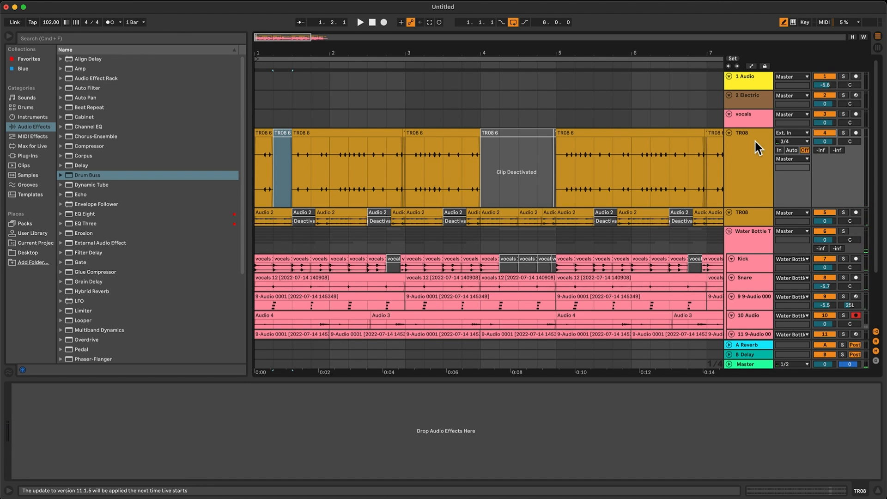
click(262, 133)
key(space)
Select bar 1 of the first TR08 track and duplicate it repeatedly through the end of bar 8 during playback.
drag(308, 159, 231, 185)
key(space)
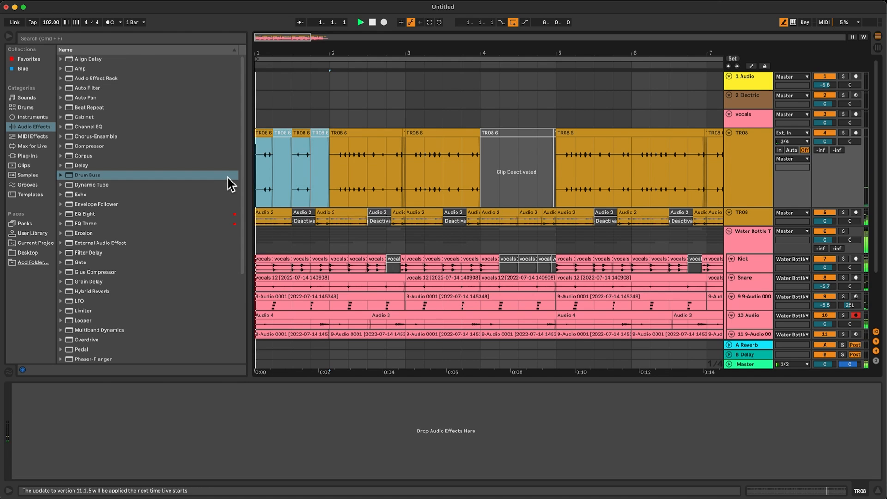
key(space)
key(ctrl+d)
key(ctrl+d)
key(ctrl+d)
key(ctrl+d)
key(ctrl+d)
key(ctrl+d)
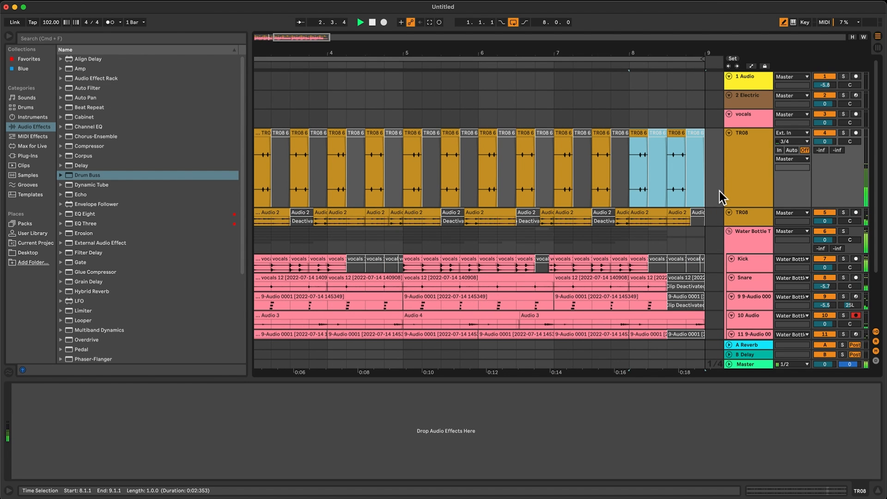
Move both TR08 tracks into the Water Bottle Trash Drums group and set their volumes to -2.3.
click(732, 198)
scroll(737, 204, down, 2)
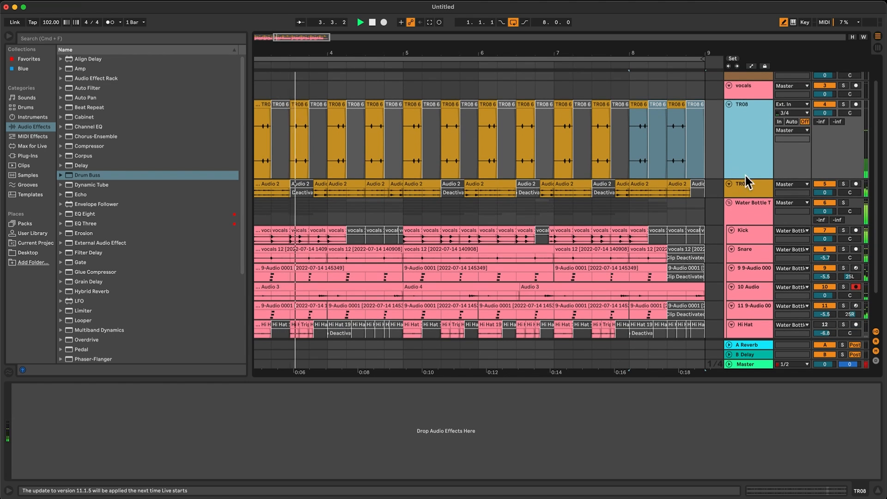
shift+click(745, 182)
drag(742, 170, 750, 230)
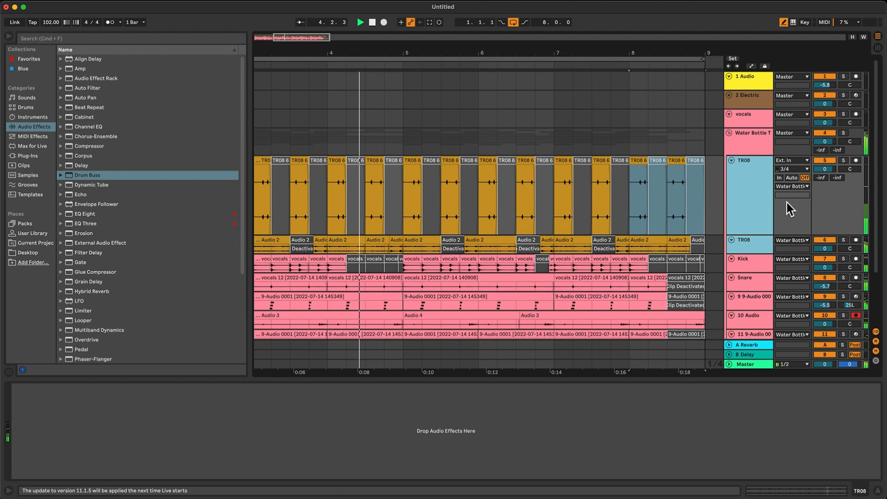
drag(825, 169, 825, 176)
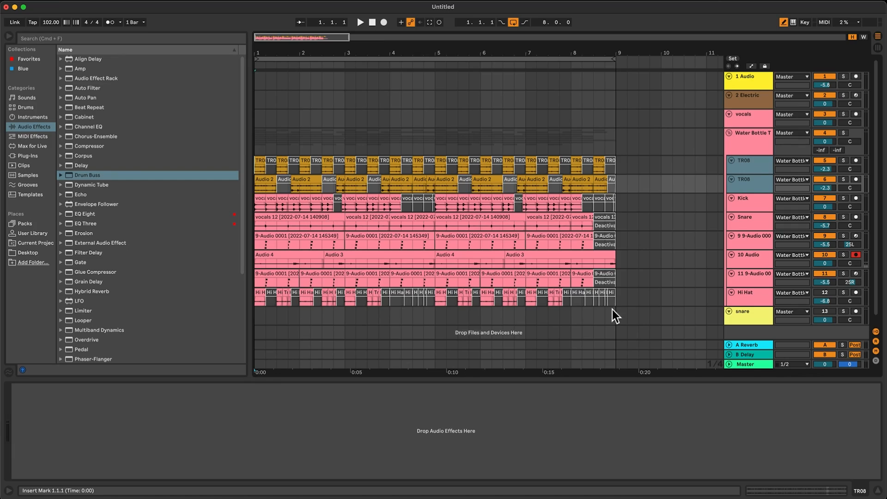
Move all eight bars of drum clips together to start at bar 5 and loop the moved selection.
drag(614, 301, 256, 166)
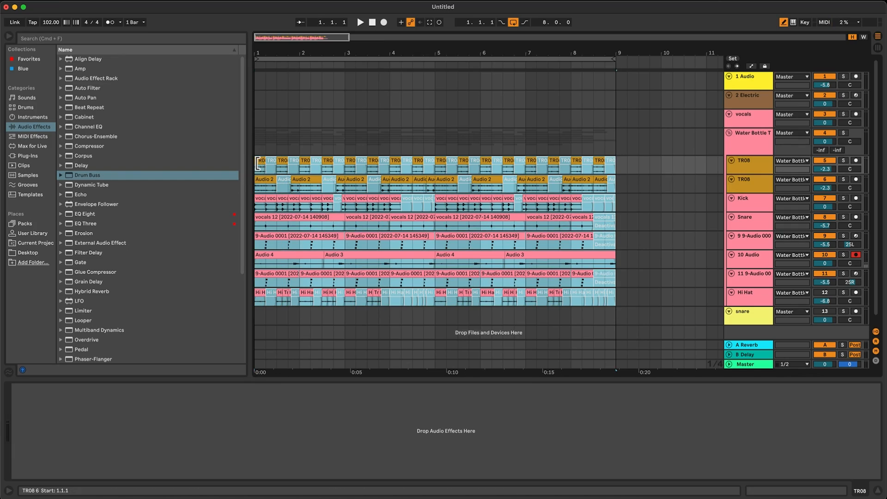
click(258, 162)
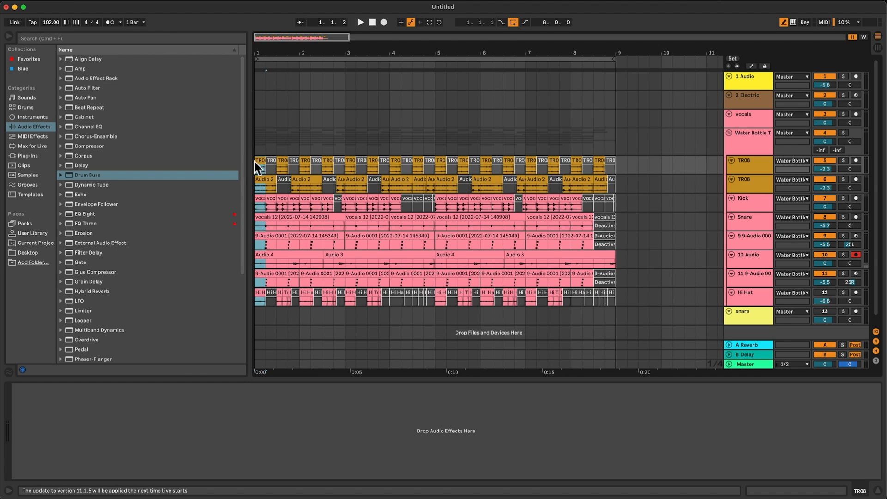
shift+click(613, 298)
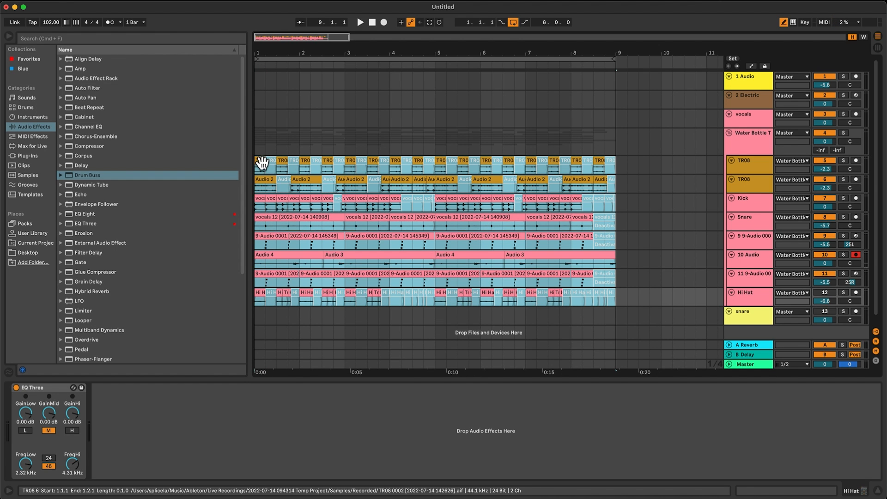
drag(258, 163, 437, 165)
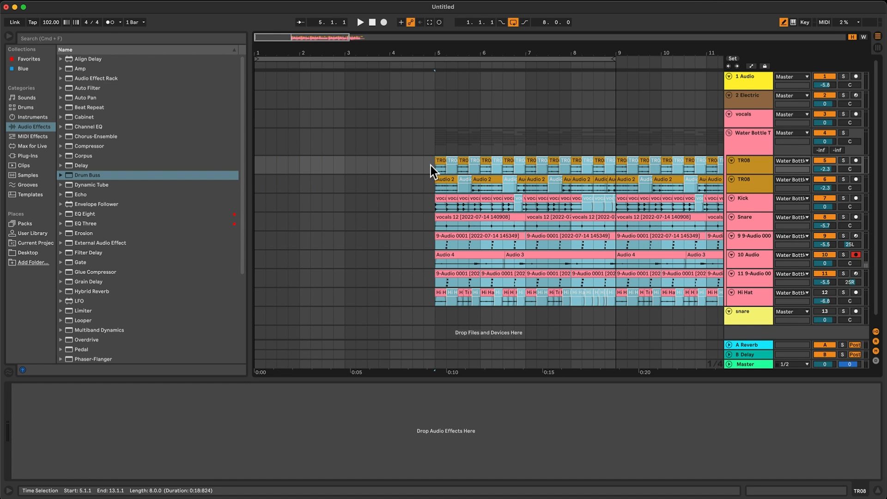
drag(302, 42, 363, 59)
right_click(368, 172)
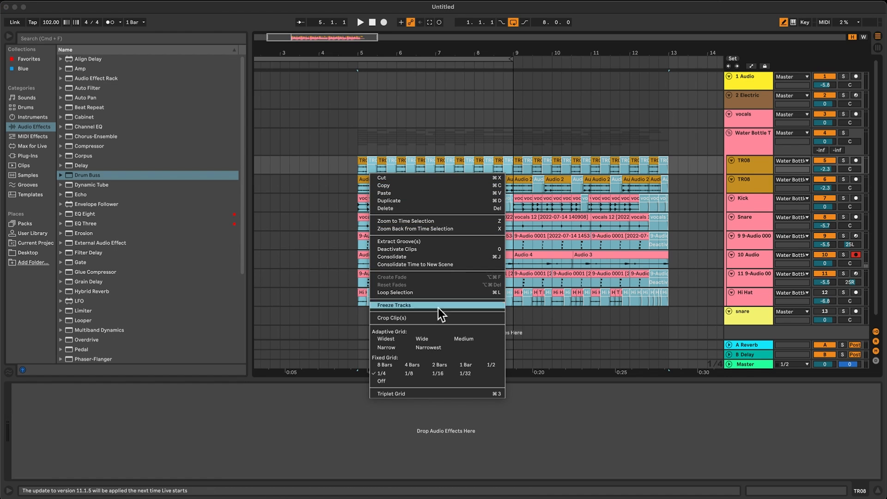
click(410, 295)
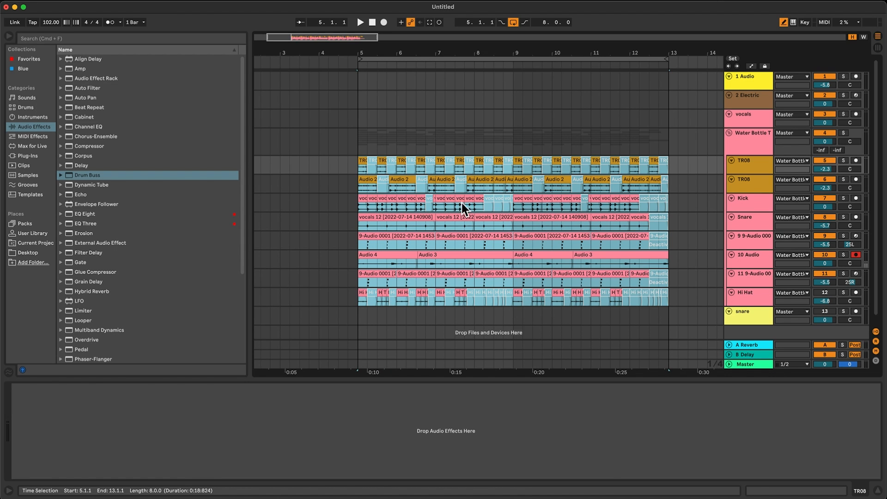
Disarm the 10 Audio track and play from bar 5, briefly muting the second TR08 track to compare.
click(439, 262)
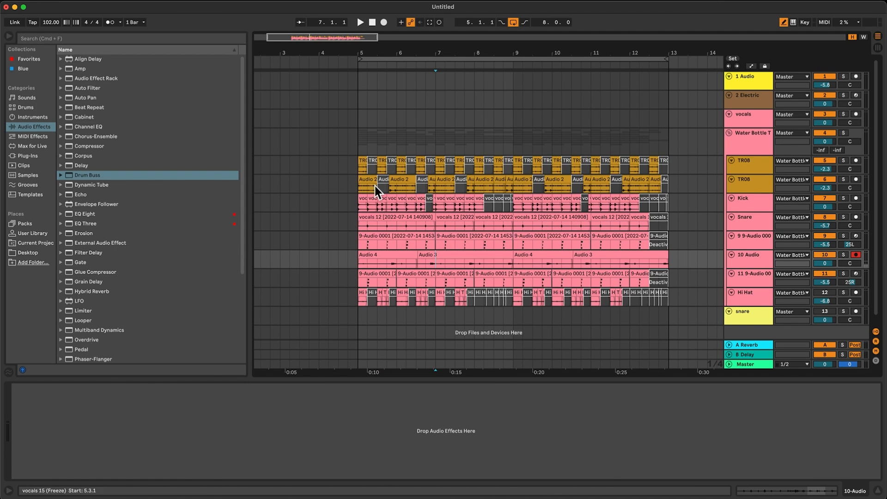
click(357, 168)
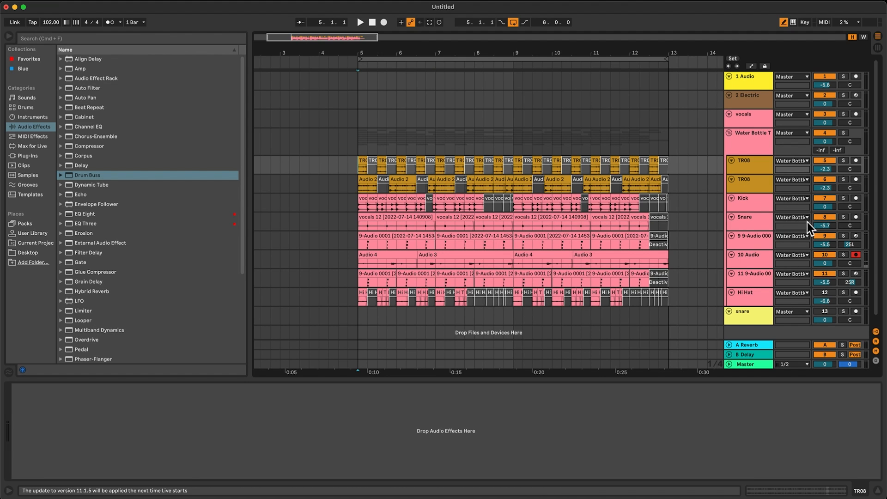
click(855, 256)
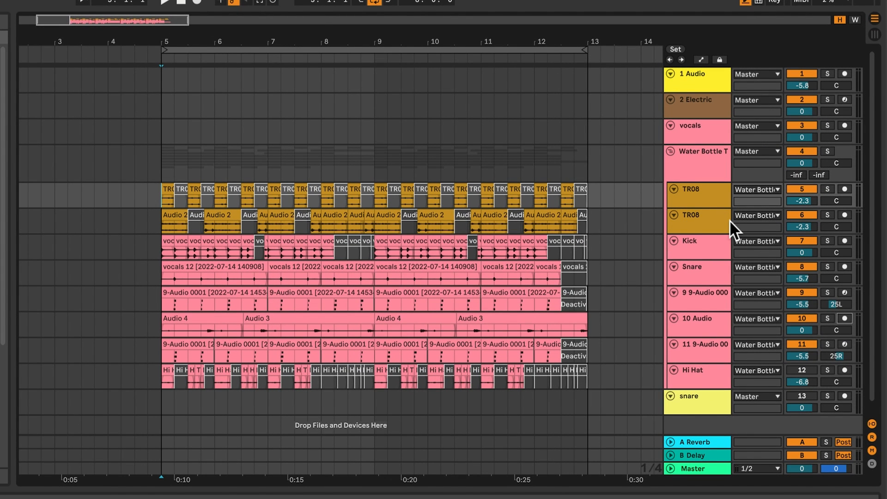
key(space)
click(791, 215)
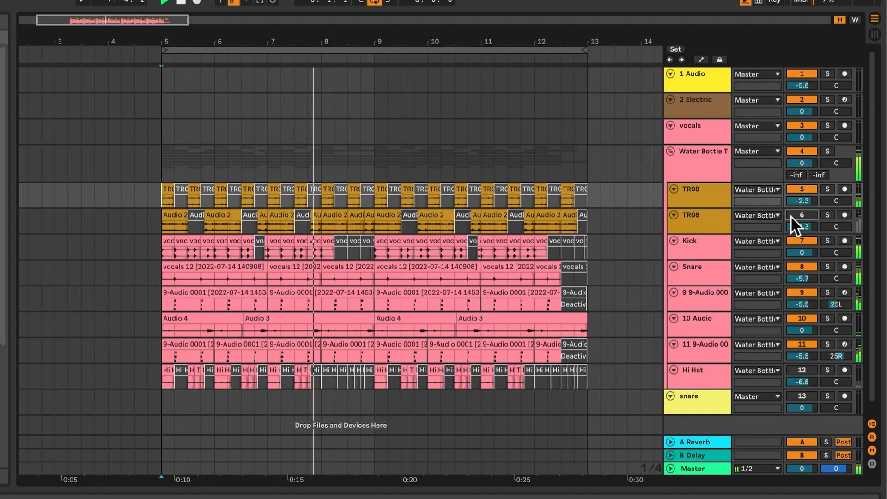
click(791, 216)
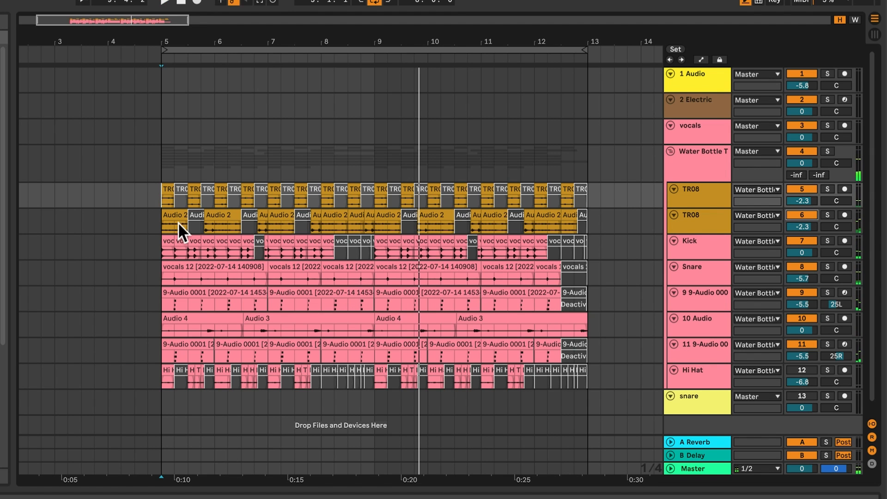
Copy the drum clips of bars 5 to 8 on all grouped tracks and paste them at bar 1.
drag(130, 41, 180, 30)
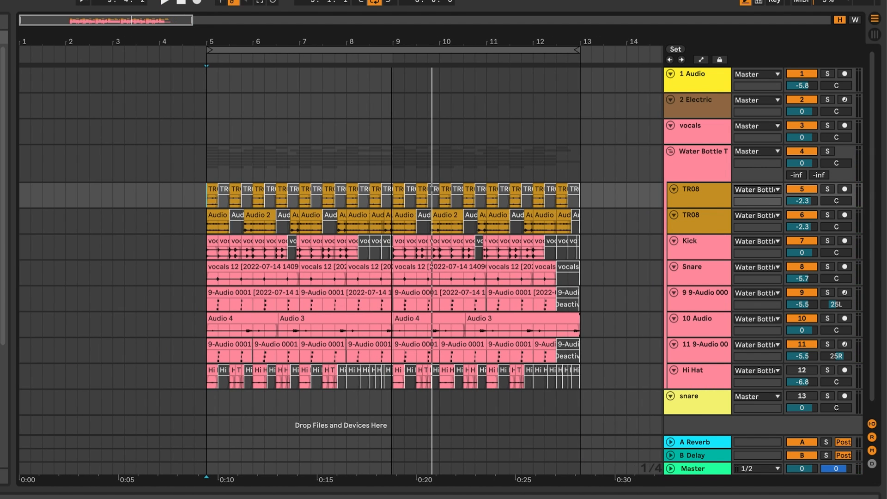
click(209, 206)
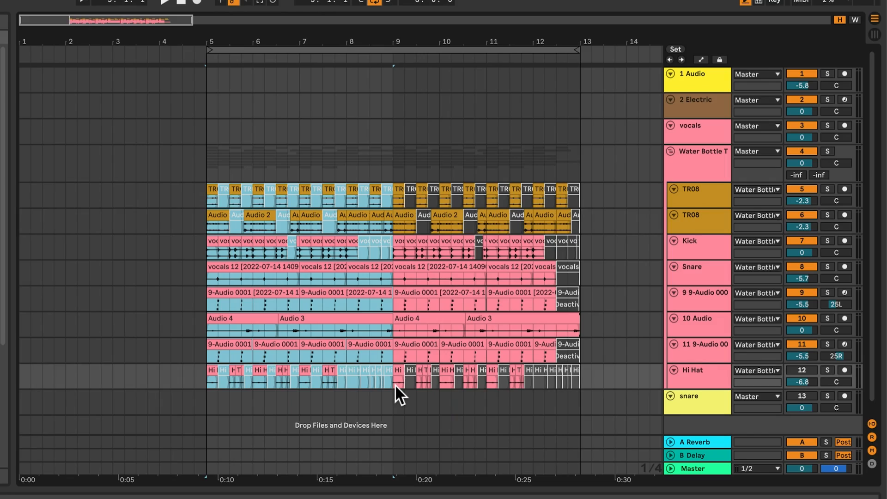
key(Home)
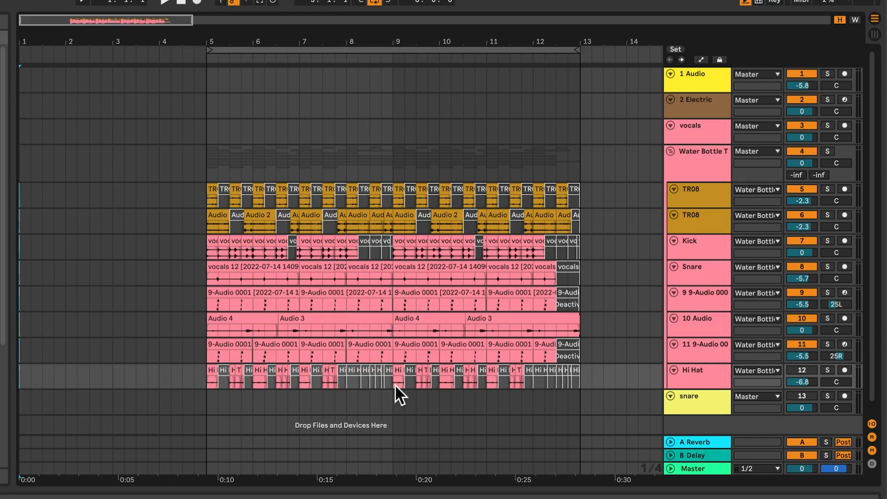
key(ctrl+v)
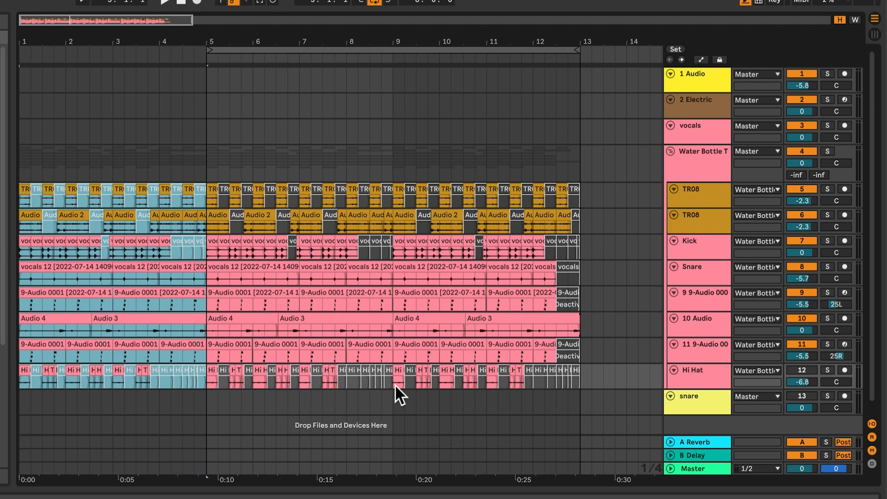
Turn the Hi Hat track on, play from bar 1, and delete the Hi Hat clips in bars 1 to 4.
click(795, 366)
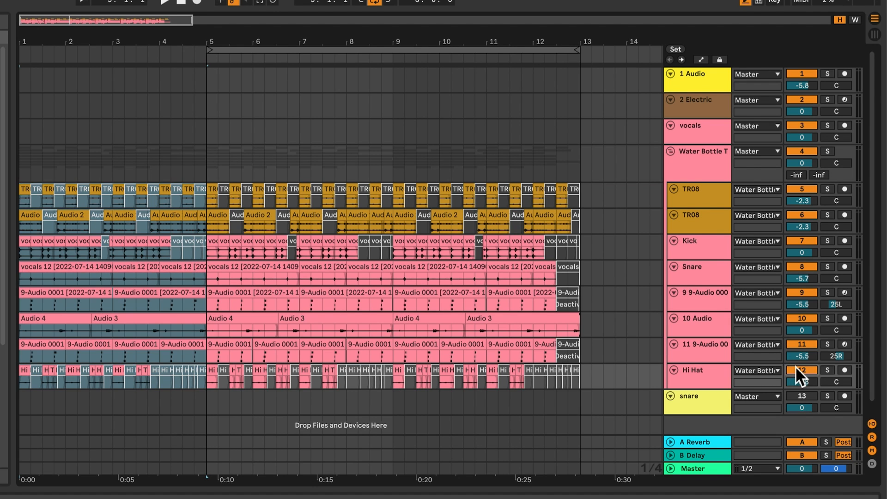
key(space)
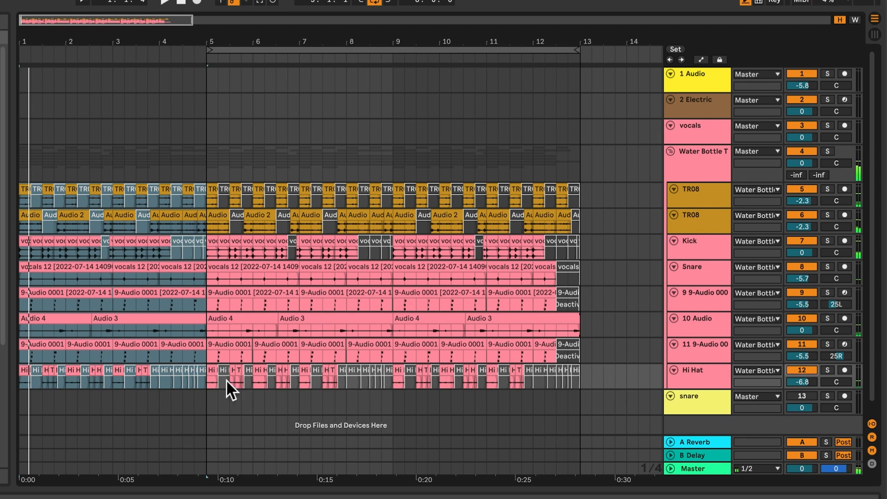
click(178, 371)
click(201, 371)
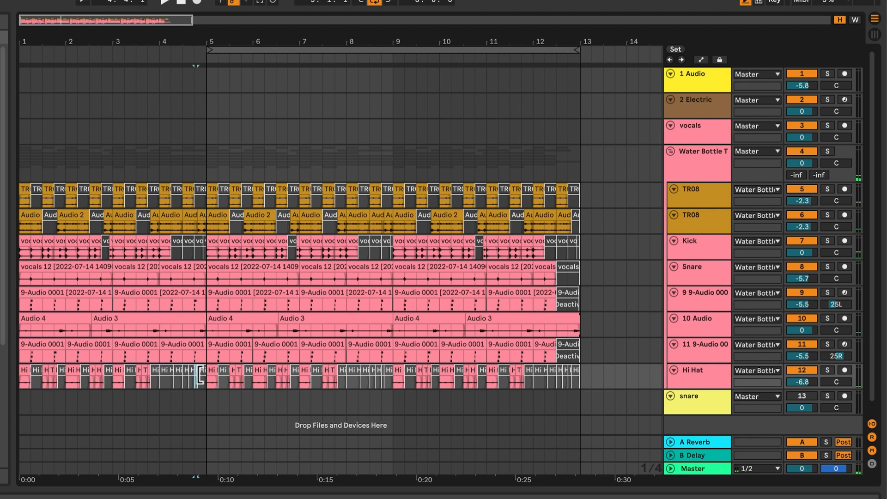
shift+click(29, 373)
key(Delete)
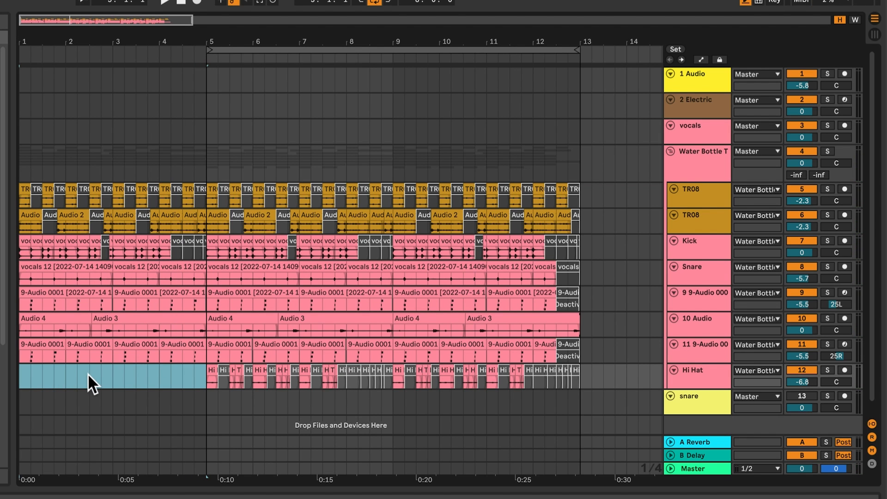
key(Left)
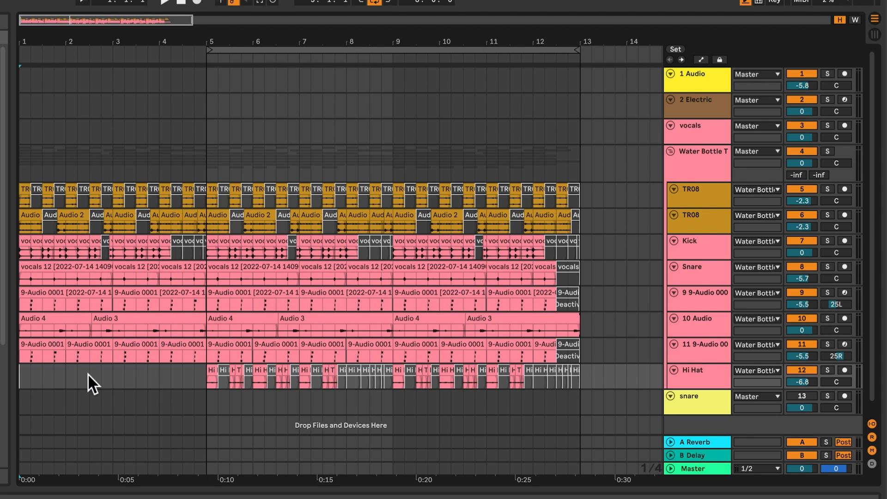
Delete the second TR08 track's clips in bars 1 to 4.
click(202, 223)
shift+click(28, 215)
key(Delete)
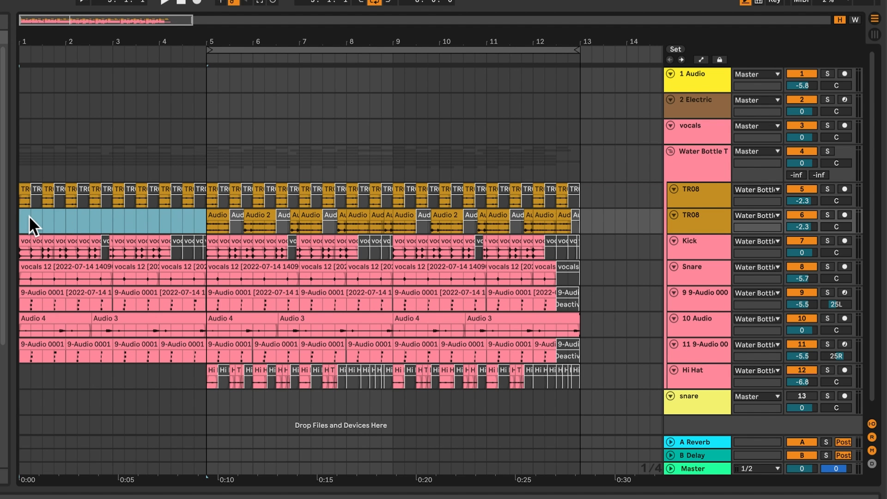
key(Left)
scroll(28, 215, right, 10)
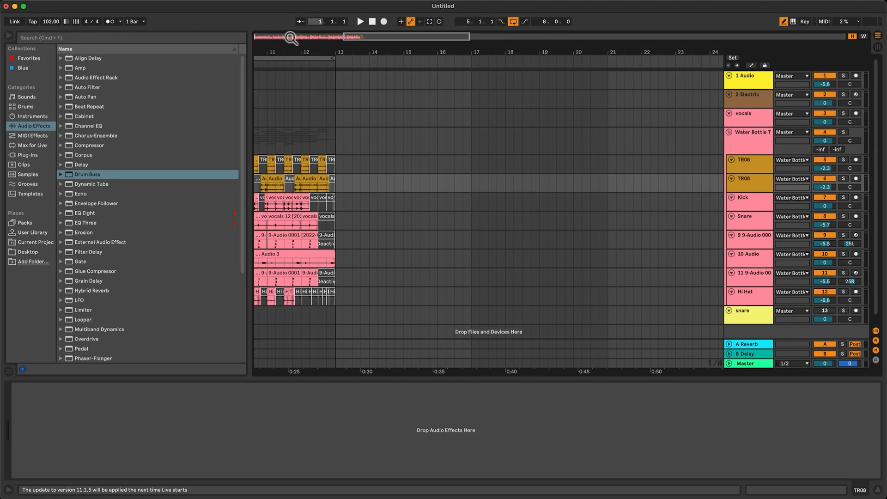
click(40, 20)
drag(262, 36, 260, 35)
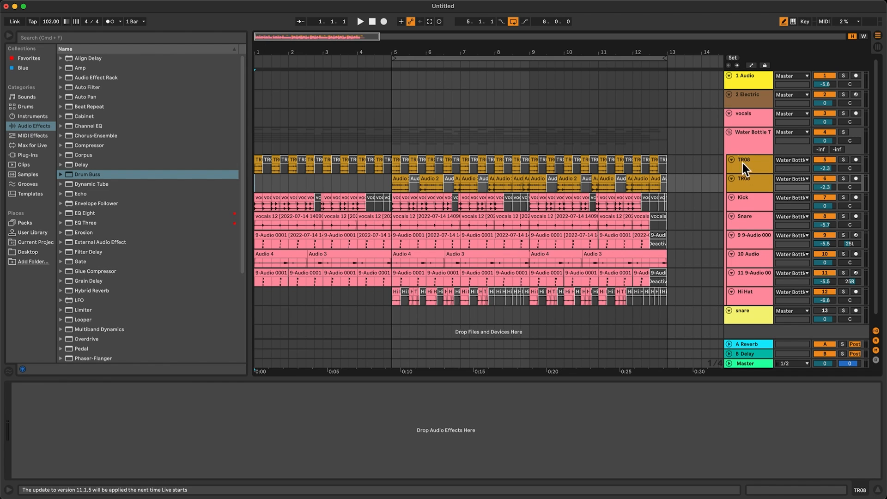
Fold the Water Bottle Trash Drums group, add an audio track below it, select its bars 1 to 4, and set its input to Resampling.
click(730, 132)
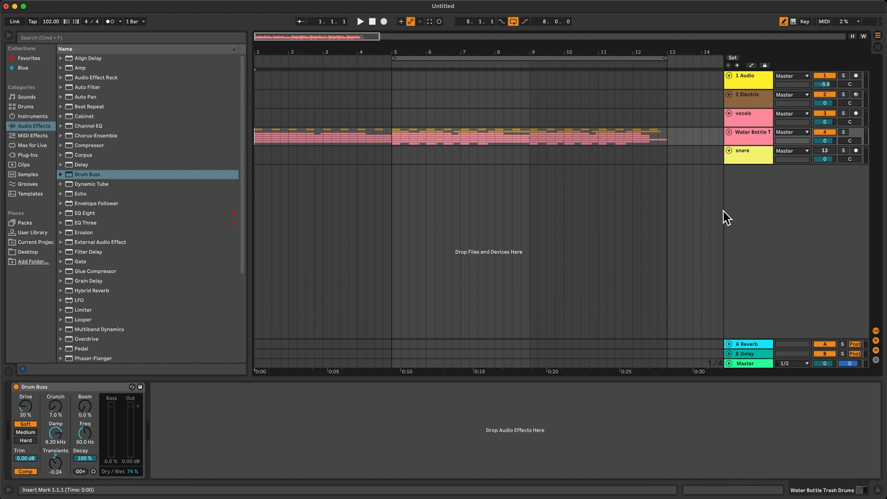
key(super+t)
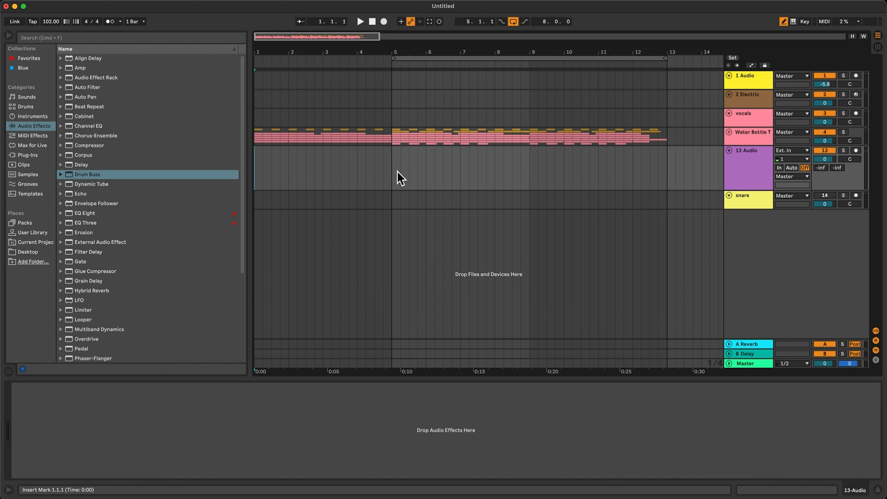
drag(390, 170, 254, 163)
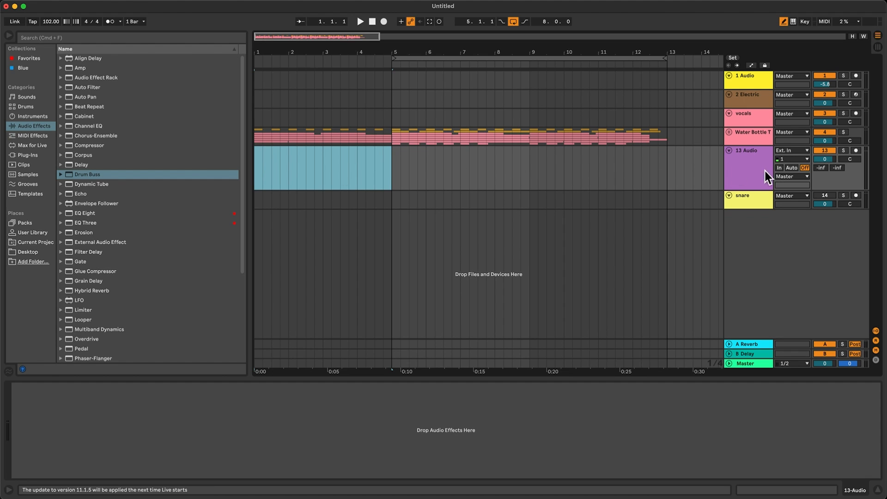
click(793, 152)
click(794, 172)
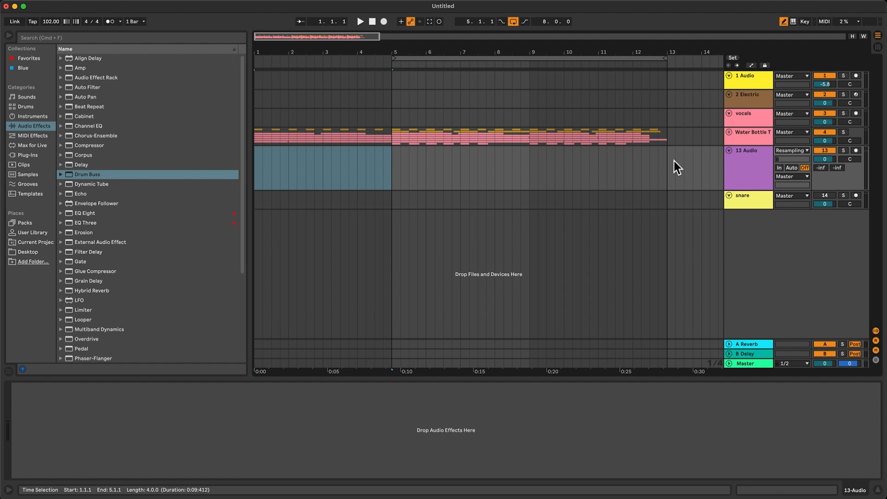
Keep the 13 Audio track's input on Resampling, arm it, and record the beat from bar 1 to bar 5.
key(Left)
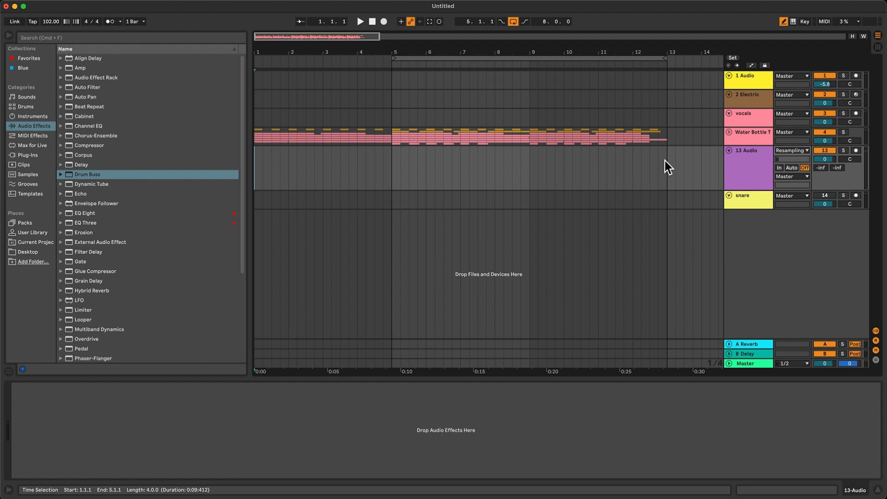
click(785, 153)
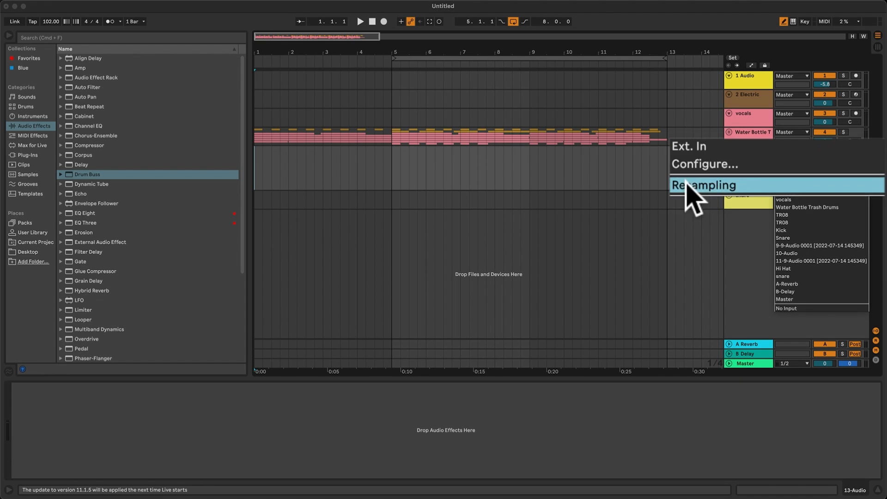
click(759, 173)
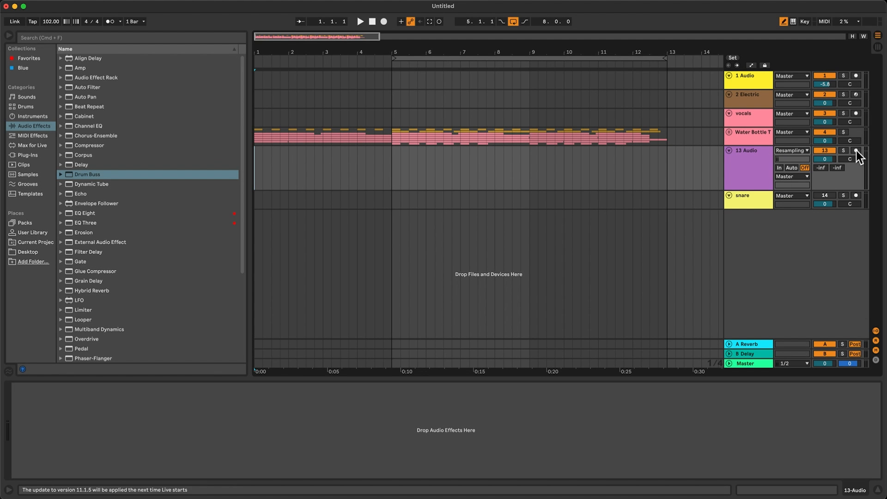
click(856, 151)
key(F9)
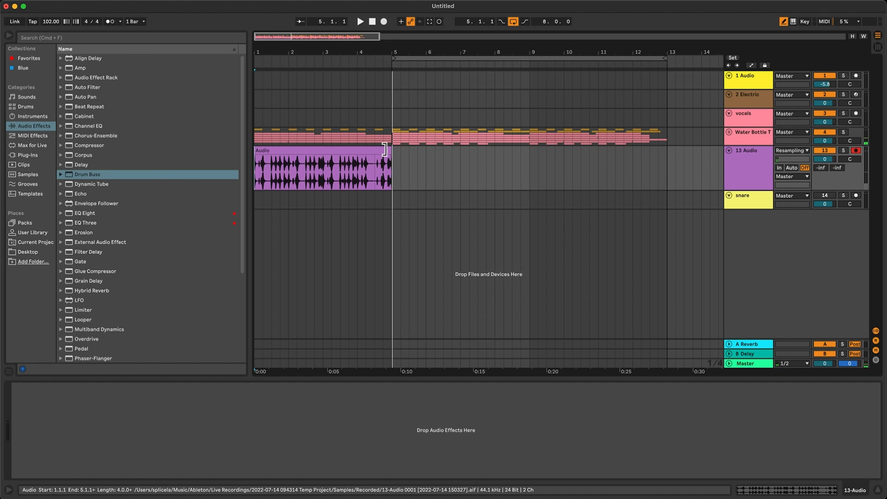
Delete the Water Bottle Trash Drums group's clips from bar 1 to 4.4.1, leaving the last beat of bar 4.
click(384, 151)
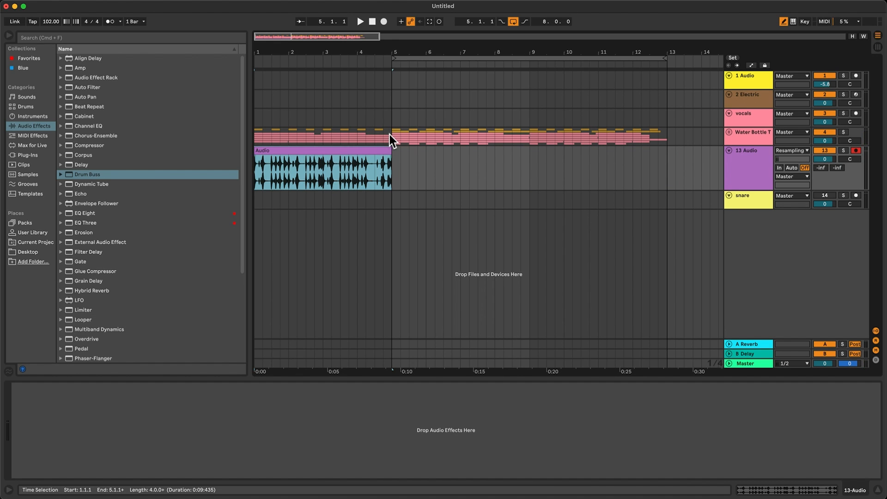
click(383, 135)
drag(359, 137, 229, 134)
key(Delete)
Delete the resampled clip's last beat, from 4.4.1 to 5.1.1, and play it from bar 1.
click(388, 165)
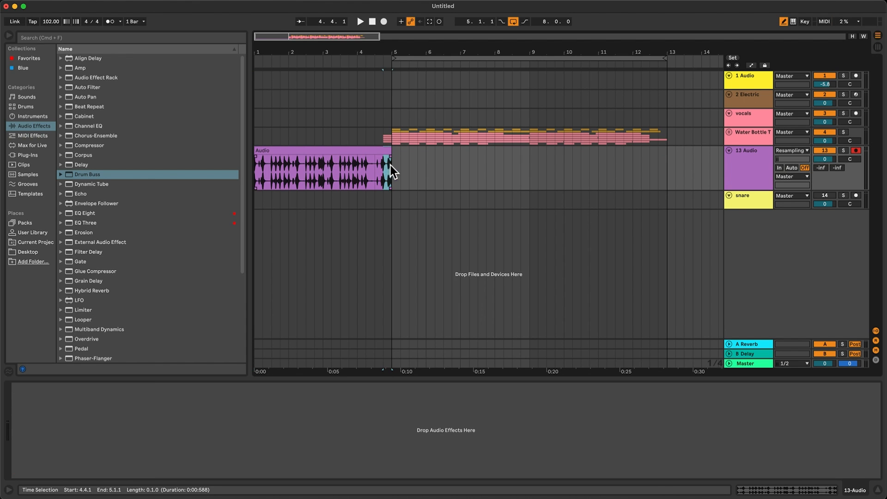
drag(301, 41, 276, 48)
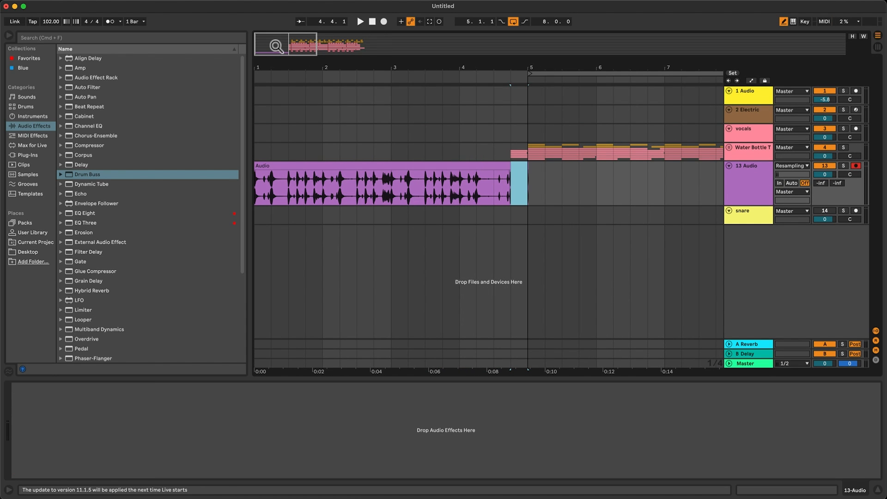
click(313, 167)
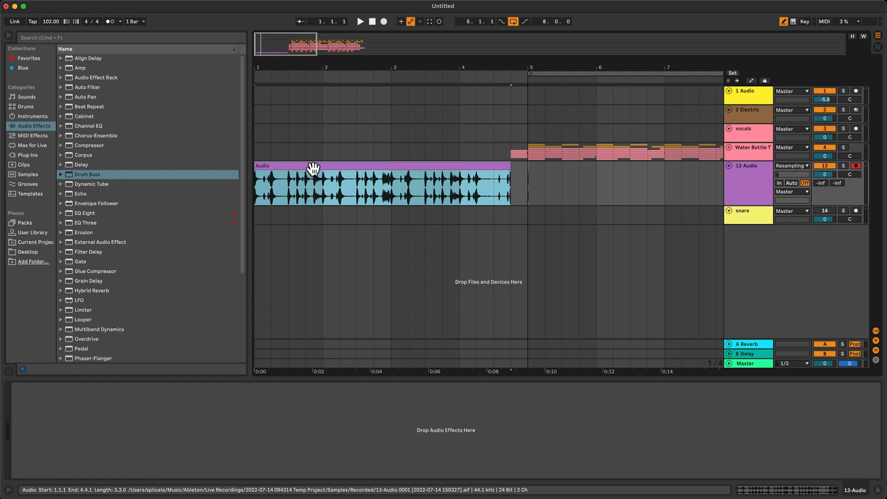
key(space)
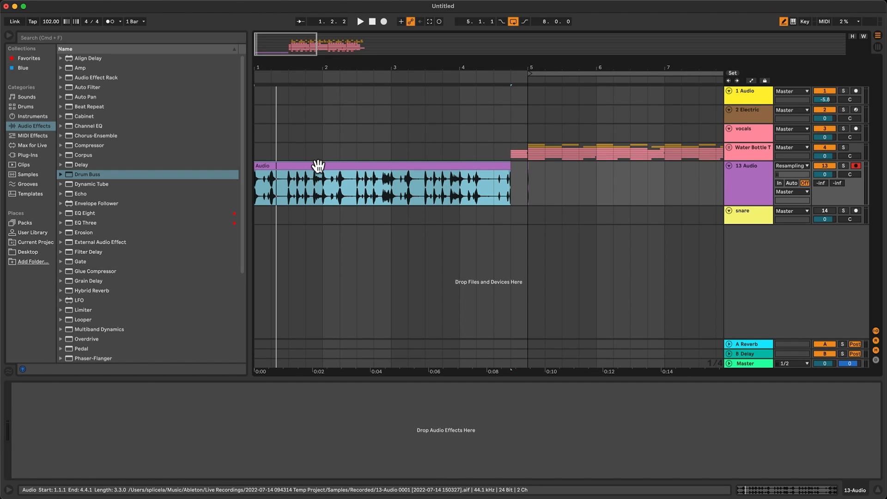
Extend the end of the resampled clip back to 5.1.1.
drag(528, 183, 558, 185)
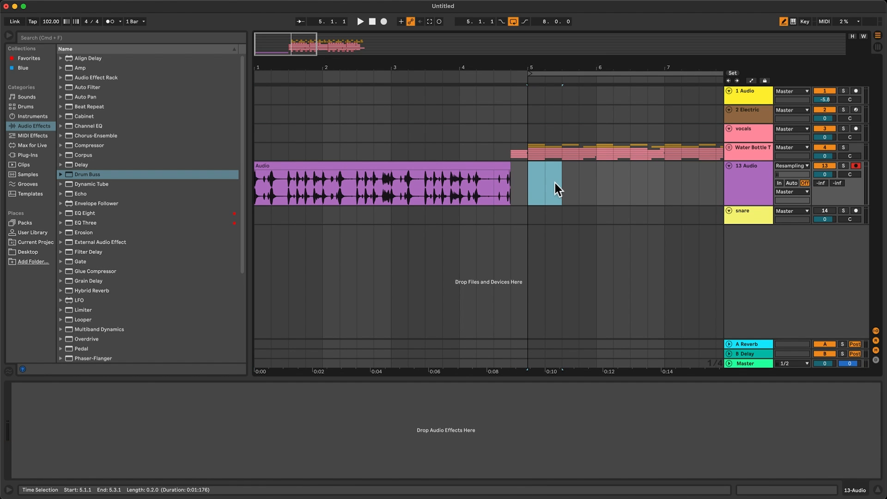
click(401, 167)
drag(510, 167, 527, 167)
Enable Loop on the resampled clip and set its transient loop mode to forward looping.
double_click(508, 166)
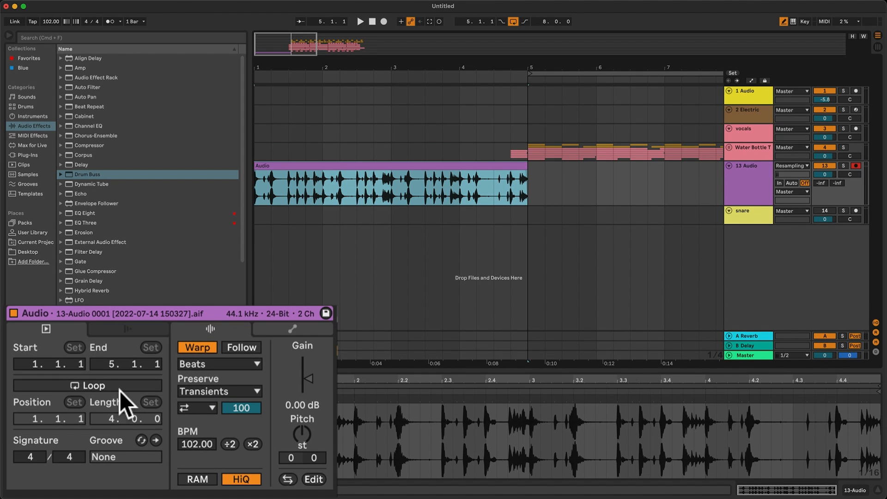
click(120, 386)
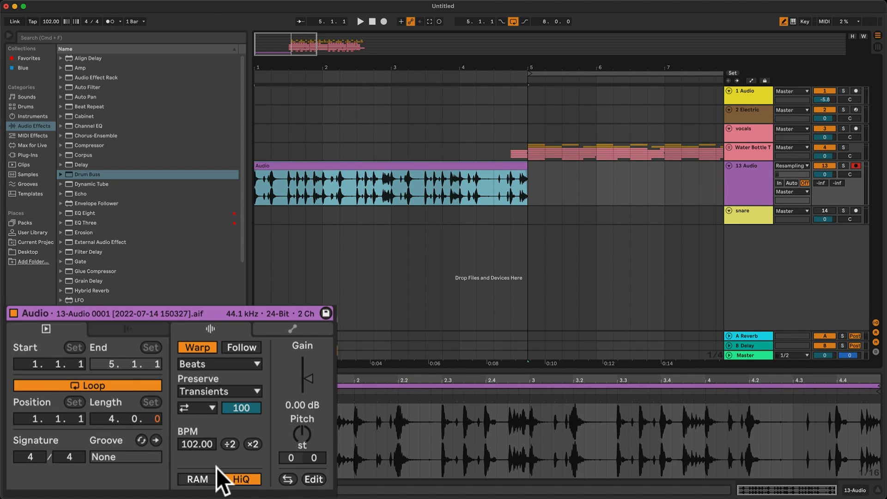
click(203, 412)
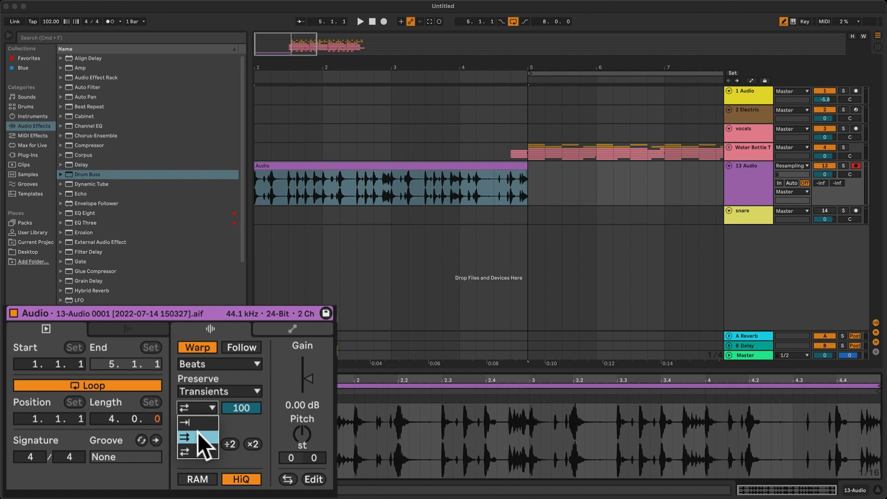
click(198, 436)
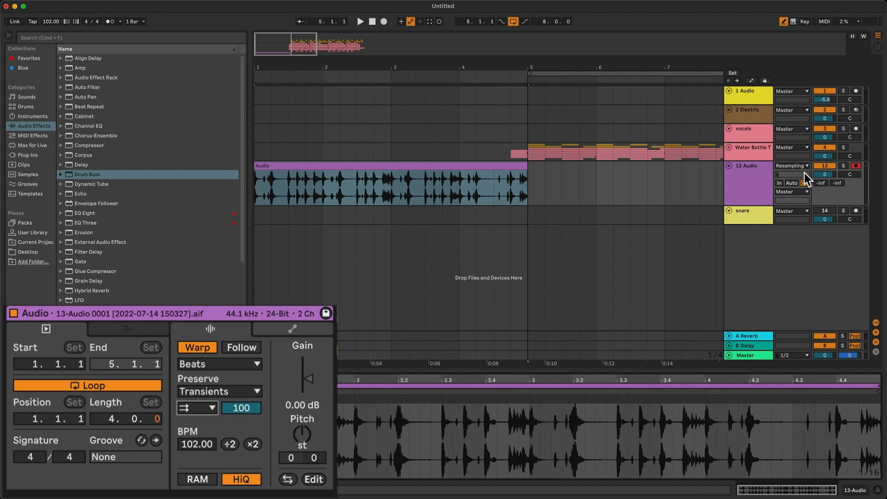
Solo the 13 Audio track, play it, and set the resampled clip's pitch to +12 semitones.
click(844, 166)
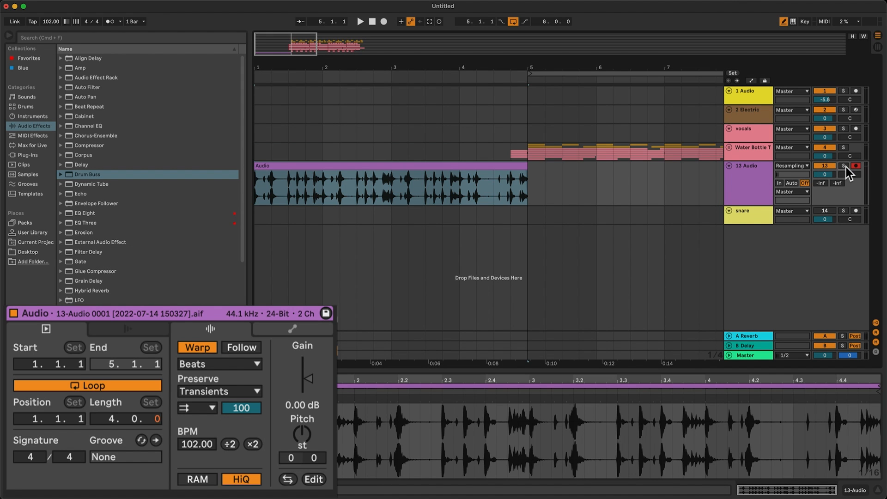
key(space)
key(shift+Up)
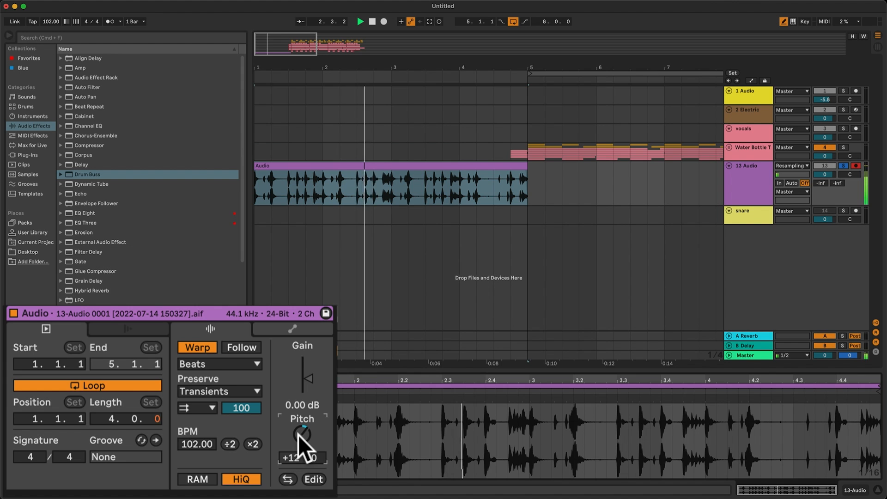
Consolidate the pitched clip in bars 1 to 4 and turn off the 13 Audio track's solo.
click(741, 181)
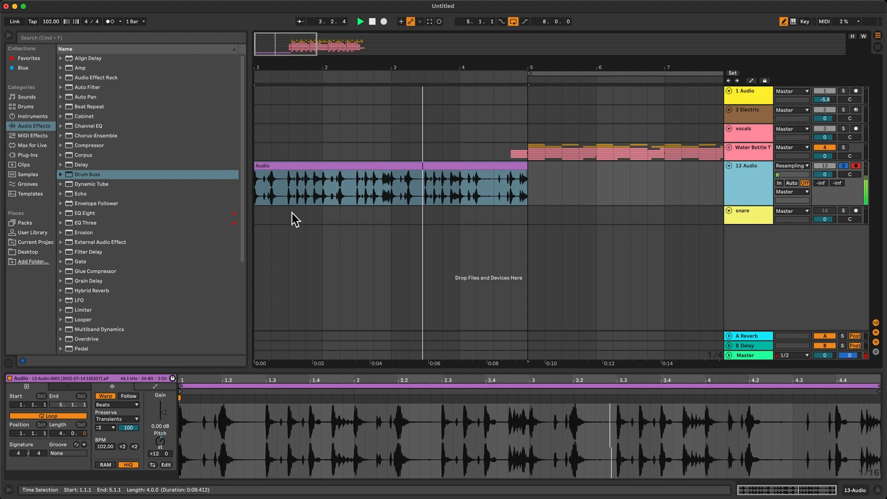
click(388, 168)
key(super+j)
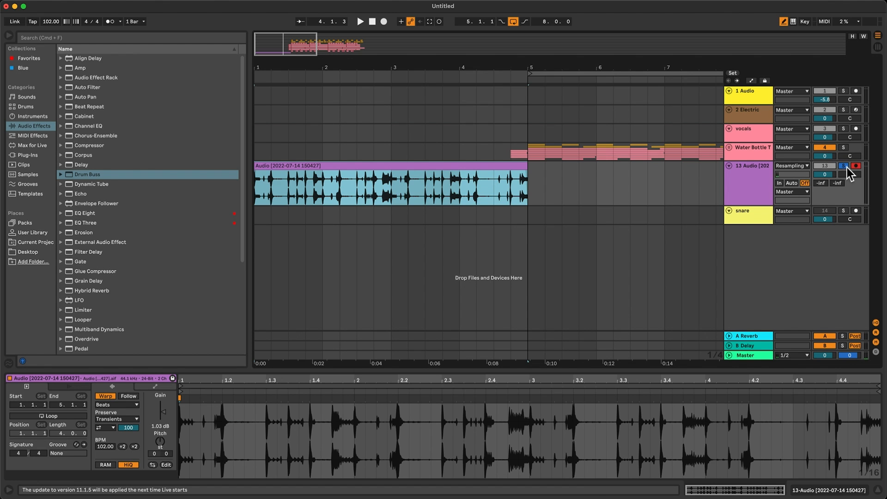
click(846, 166)
Add EQ Three to the 13 Audio track, switch off its low and high bands, and play from bar 1.
double_click(89, 127)
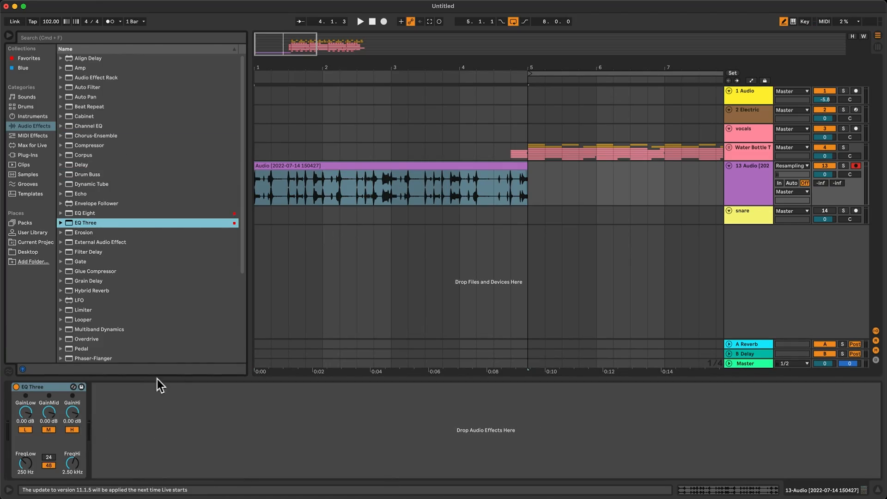
click(269, 164)
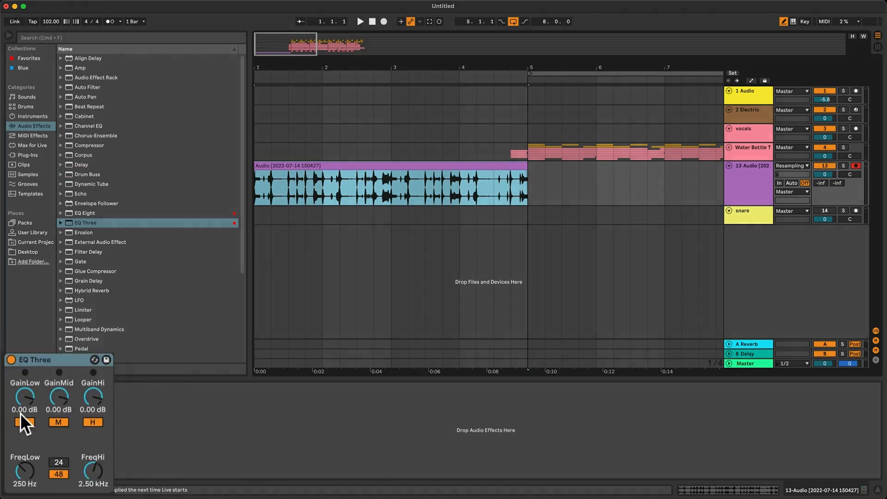
key(Escape)
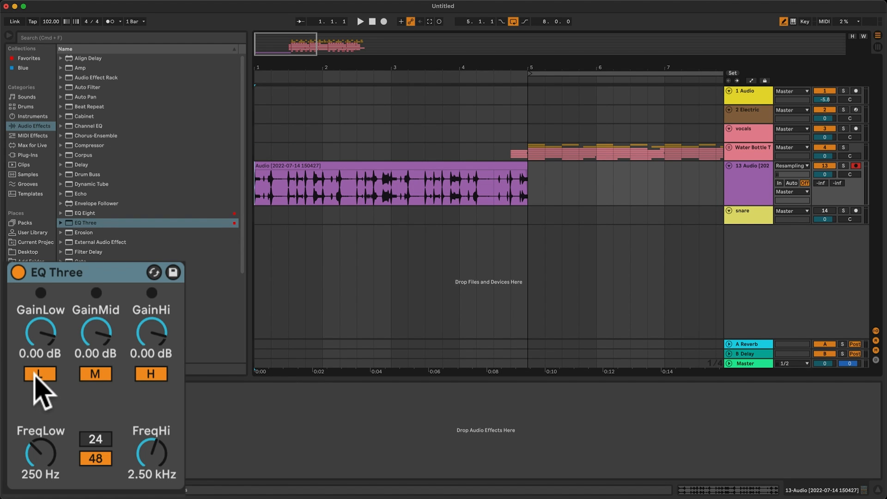
click(36, 375)
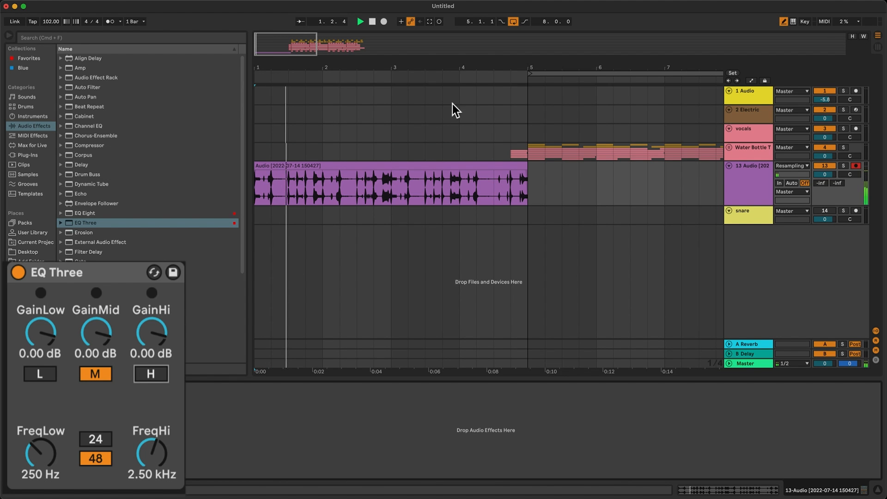
Duplicate the 13 Audio track and set the copied clip's pitch to -12 semitones during playback.
click(494, 165)
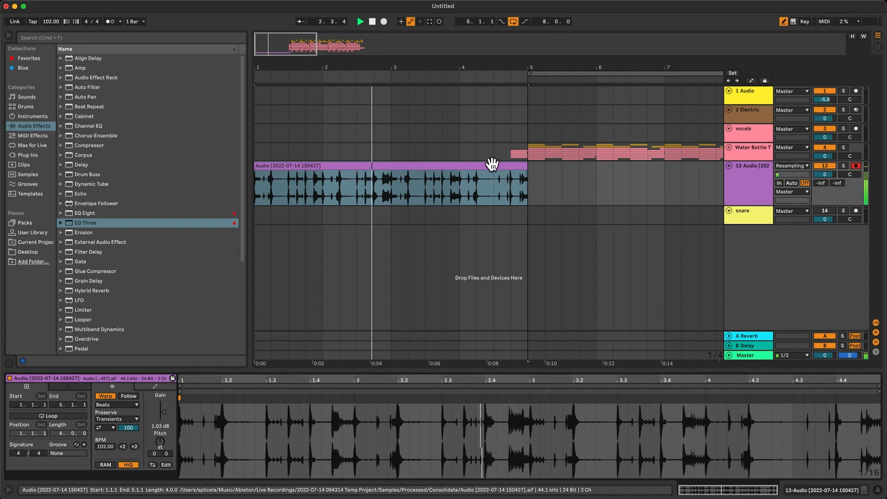
click(753, 177)
key(super+d)
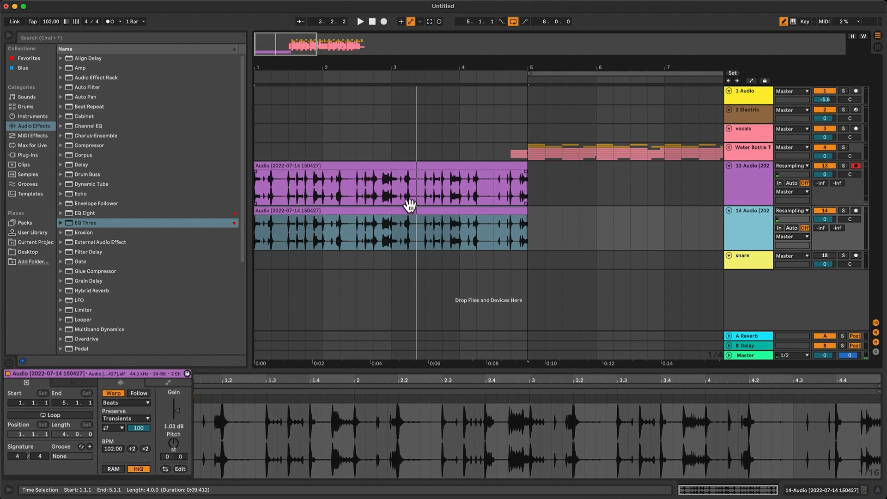
click(297, 430)
key(shift+Down)
key(space)
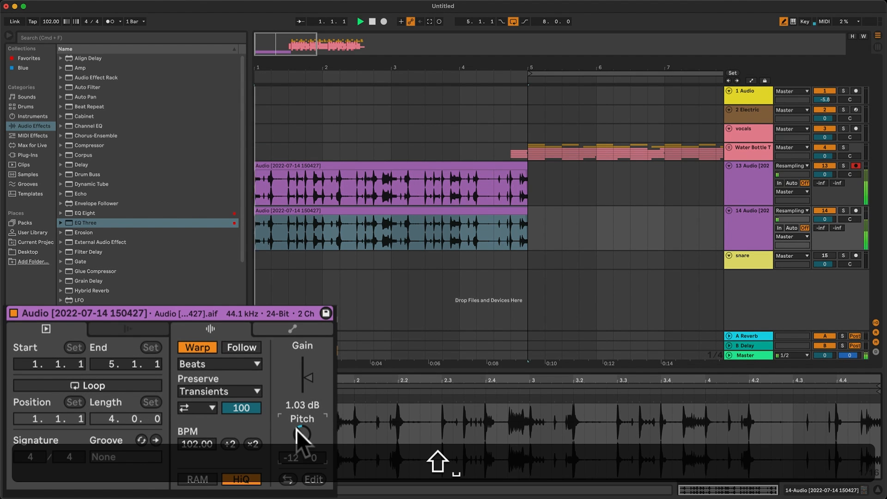
Delete the last beat, from 4.4.1 to 5.1.1, on both resampled tracks.
click(530, 256)
click(525, 234)
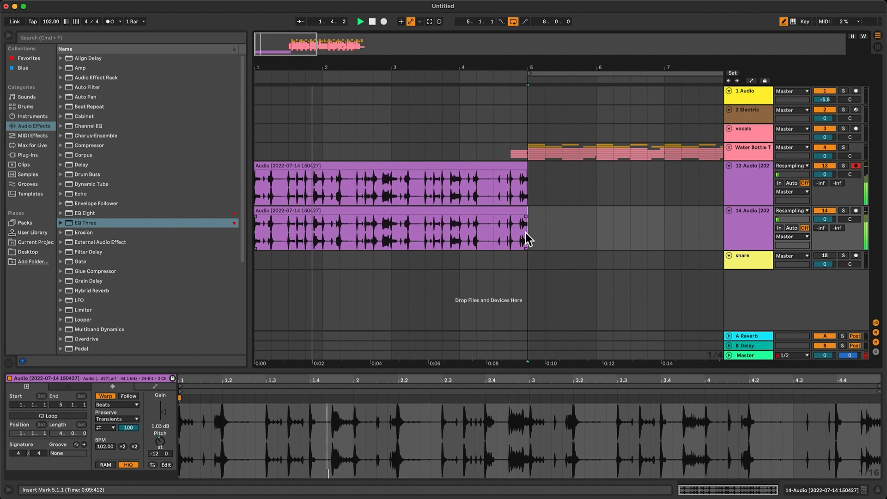
drag(525, 234, 514, 199)
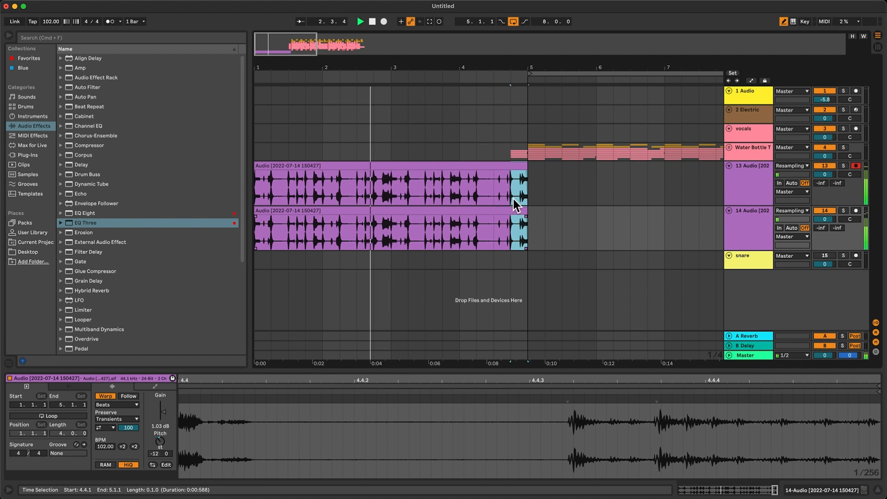
key(Delete)
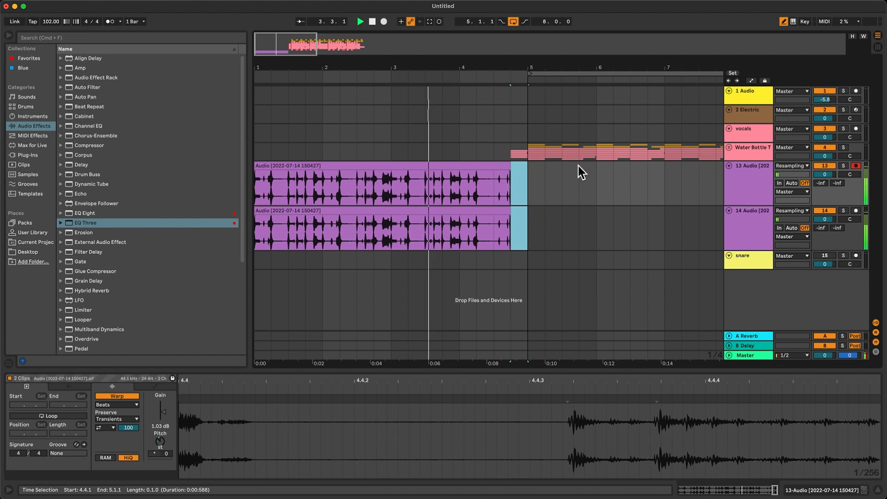
Turn off the arrangement loop and play the transition from the intro into bar 5.
click(514, 21)
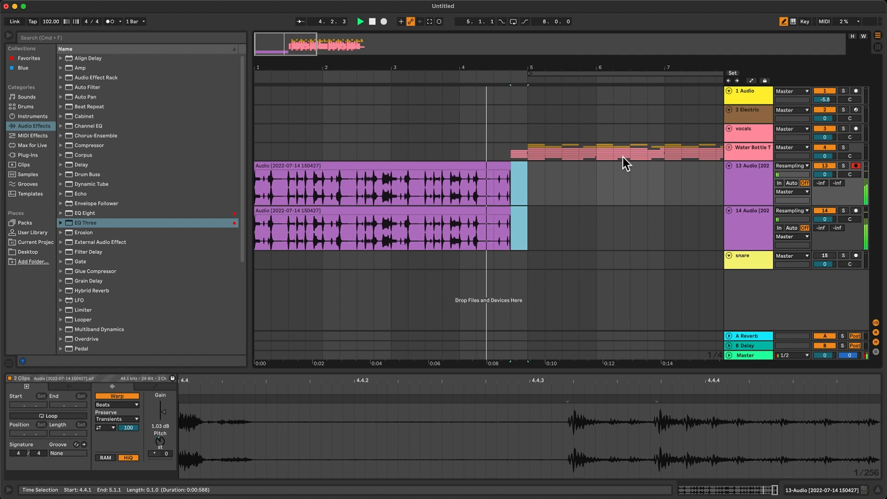
click(530, 180)
key(space)
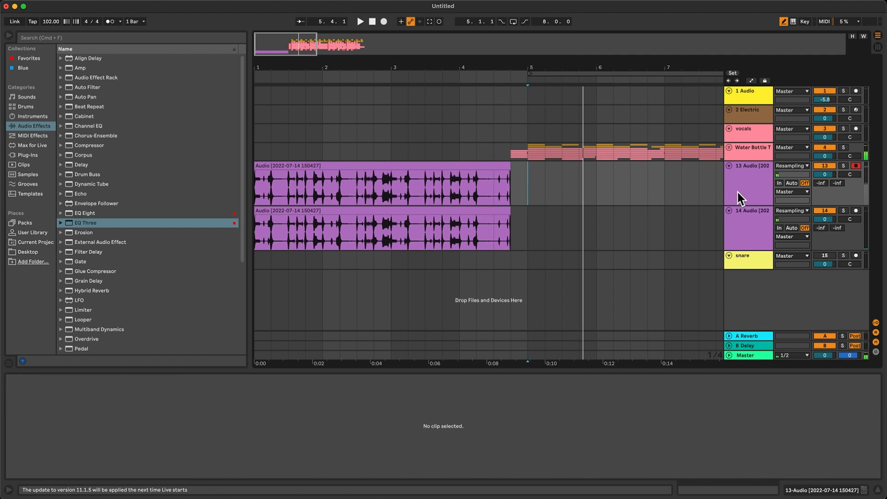
Make the 13 Audio track taller, show the automation lanes, and display its EQ Three FreqHi automation.
drag(738, 223, 738, 249)
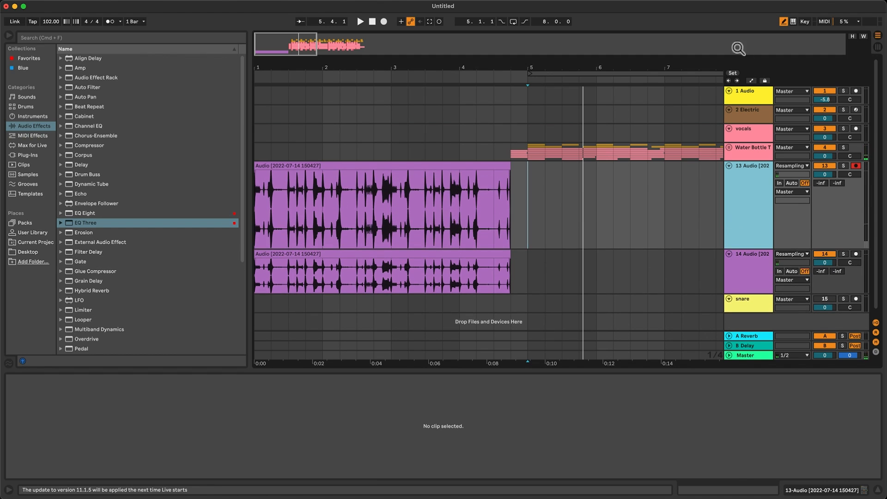
click(751, 81)
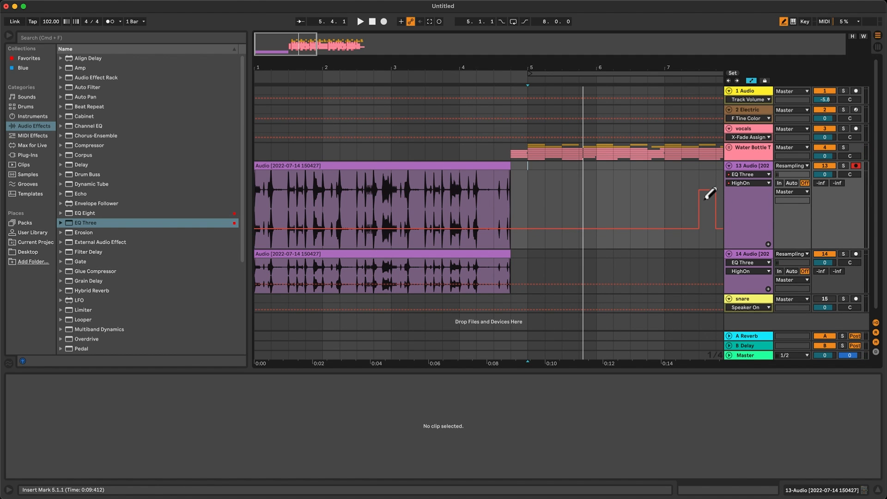
key(super+z)
click(743, 170)
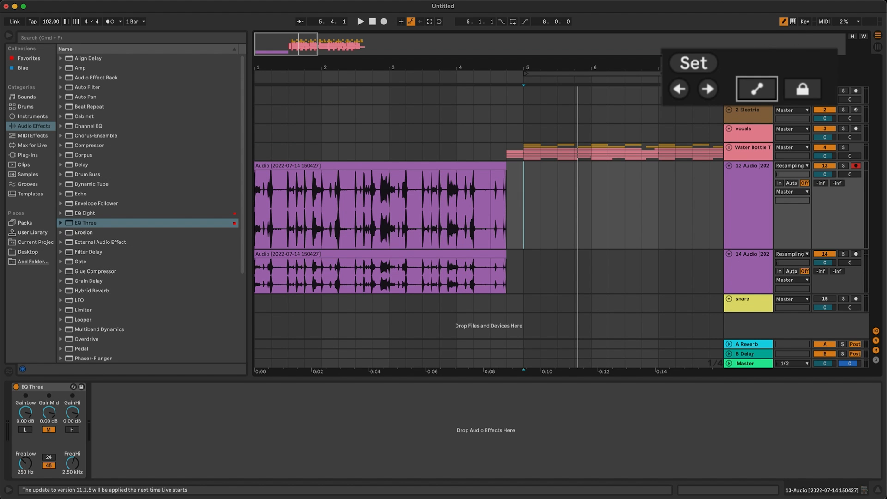
click(752, 81)
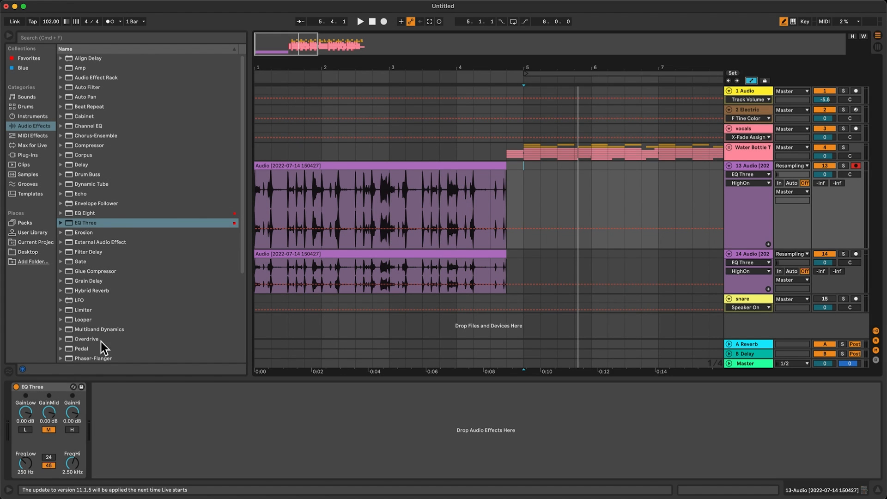
click(148, 457)
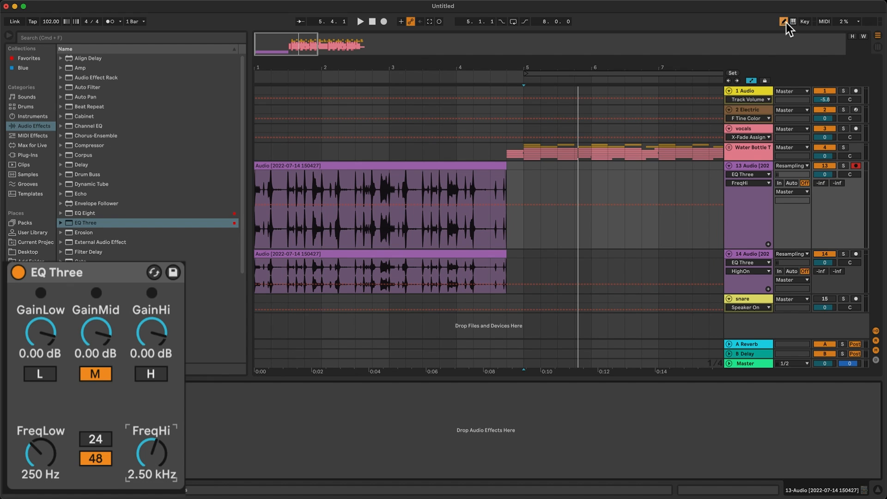
On the 13 Audio track, ramp the EQ Three FreqHi automation from bar 3 up to 18.0 kHz at 4.4.1.
click(389, 205)
drag(506, 204, 506, 171)
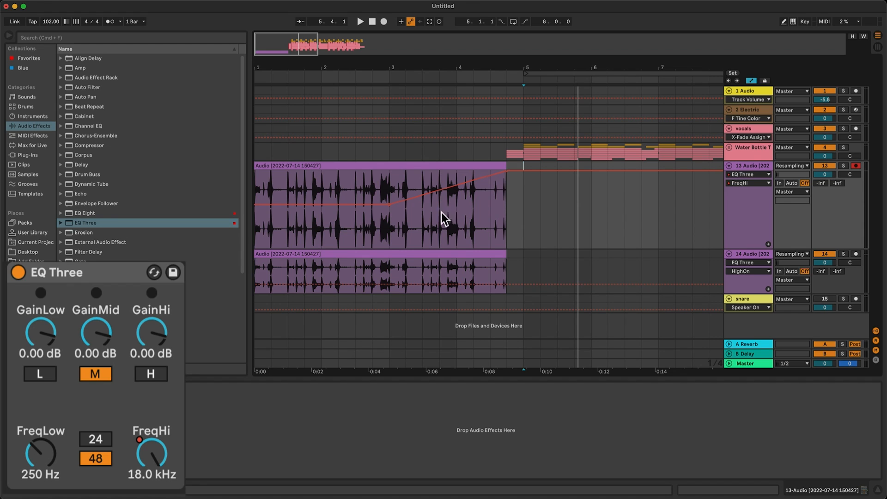
click(405, 246)
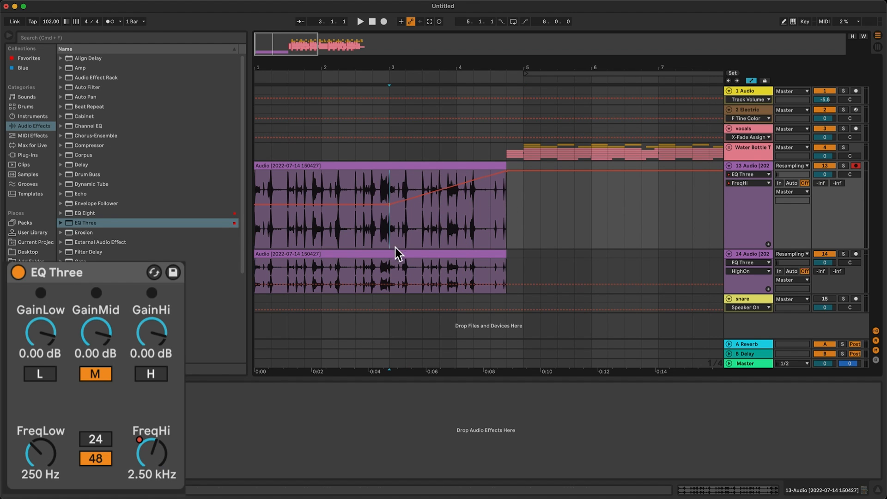
Make the 14 Audio track taller and ramp its EQ Three FreqHi automation from bar 3 down to 209 Hz at the clip's end.
click(749, 283)
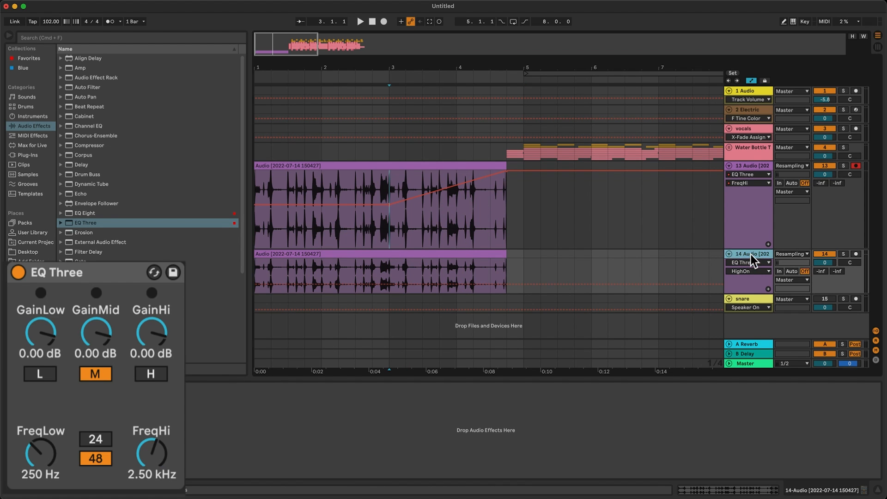
drag(746, 293, 745, 319)
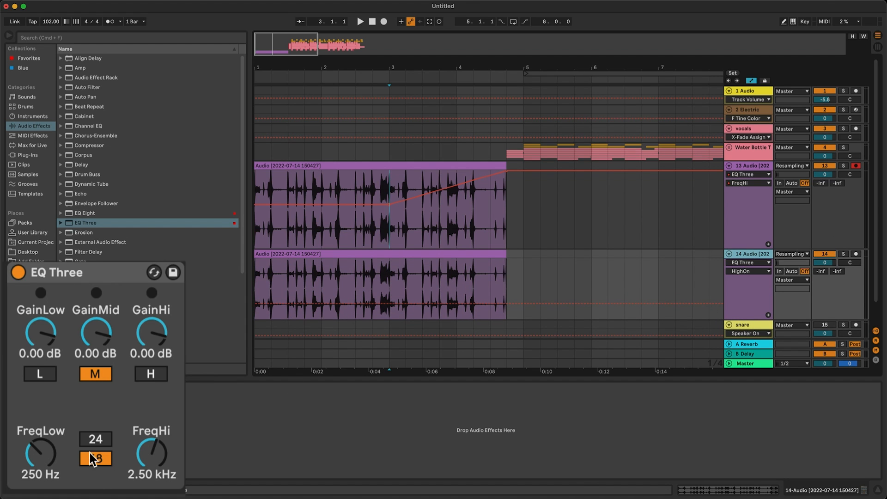
click(170, 445)
click(391, 286)
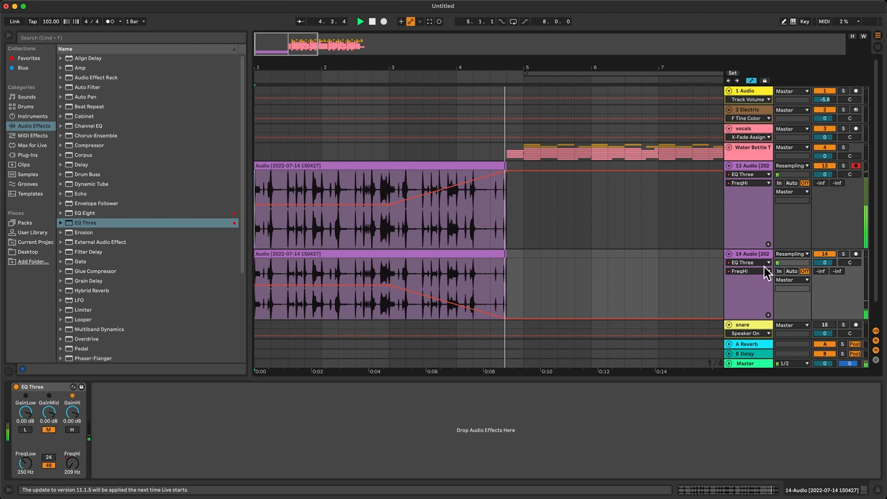
Unfold the Water Bottle group, stop playback, and bring the transition from 4.4 into bar 5 into close view.
click(737, 167)
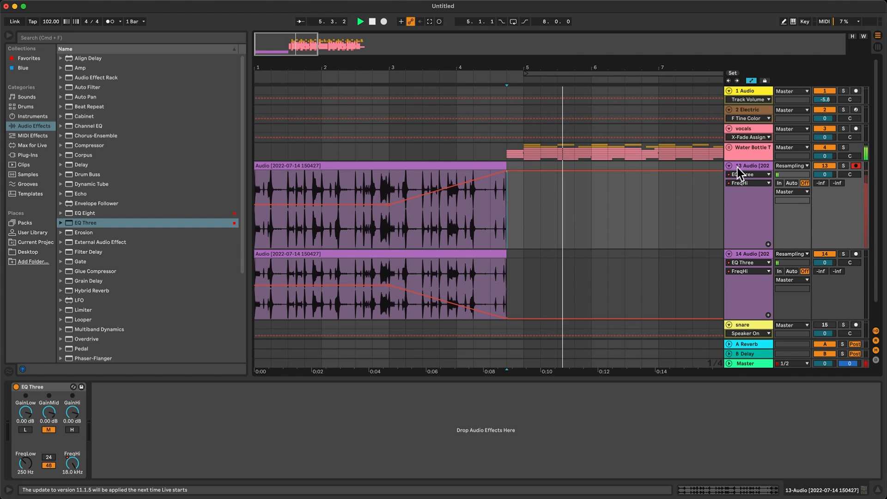
click(729, 147)
scroll(648, 190, down, 3)
scroll(647, 190, down, 2)
key(space)
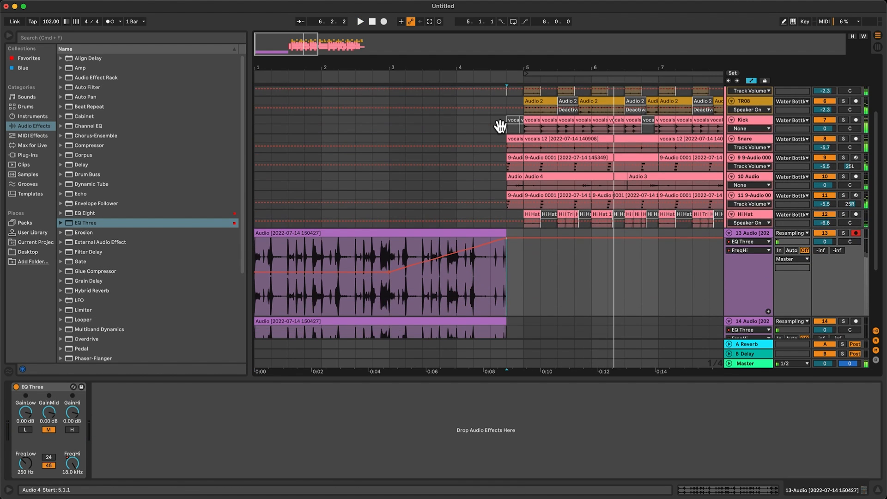
drag(289, 49, 289, 76)
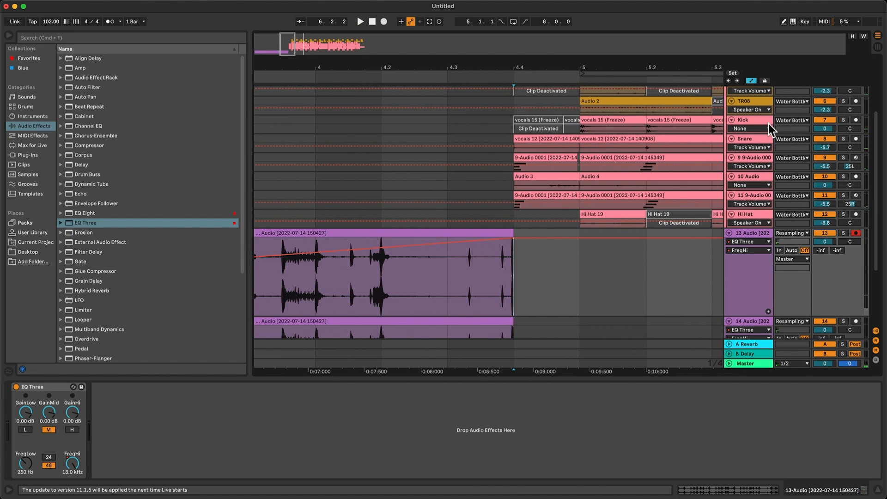
Make the 9-Audio tracks 9 and 11 taller with automation hidden, and show the automation lanes again.
click(750, 81)
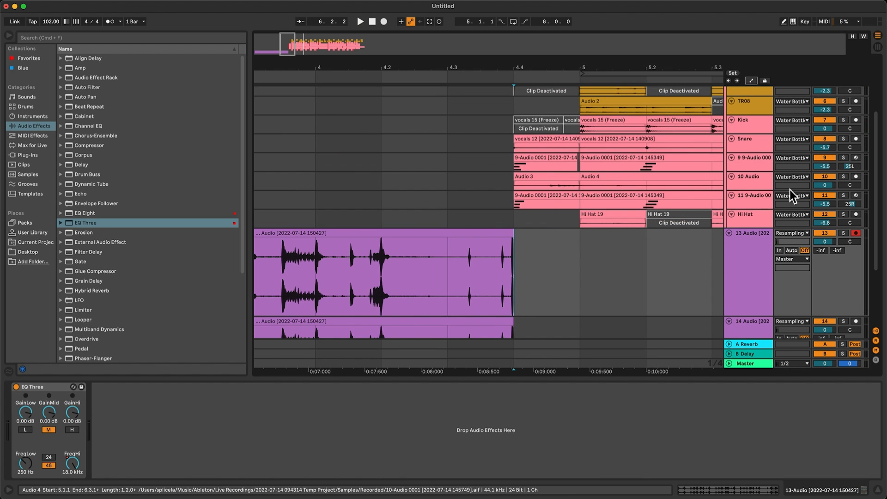
click(757, 205)
drag(748, 220, 747, 237)
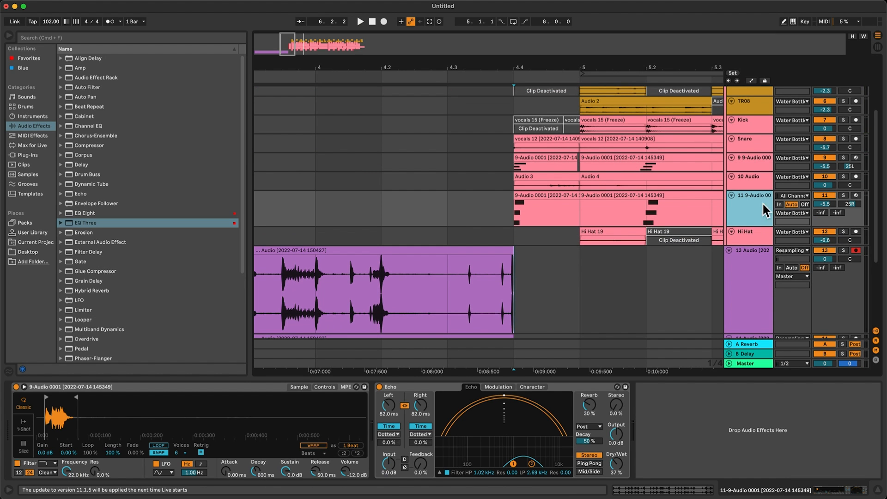
drag(753, 171, 750, 197)
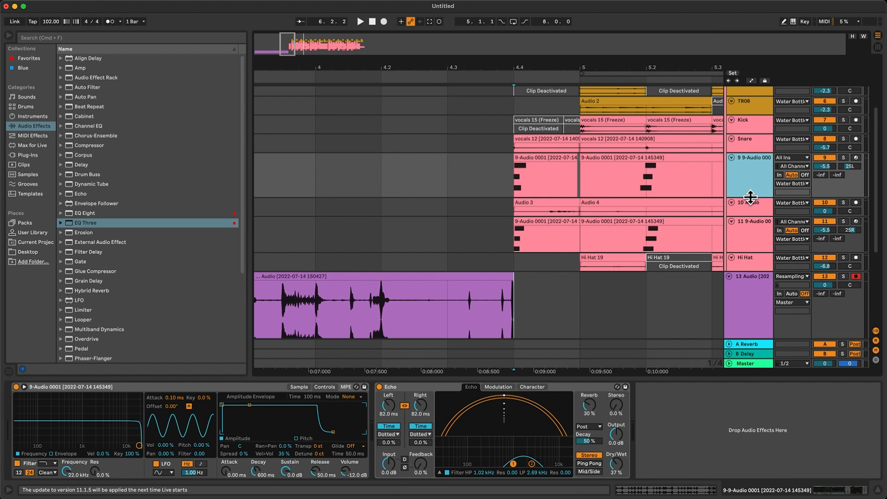
click(750, 80)
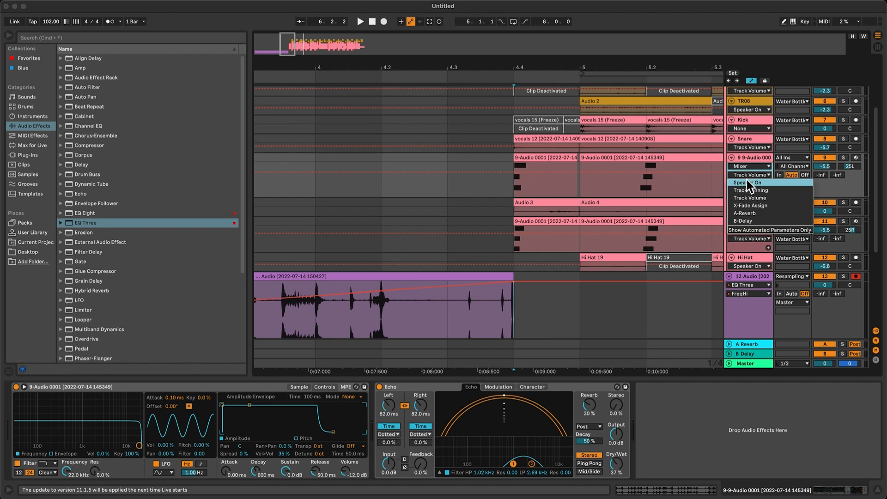
Automate track 9's Echo Reverb Level over its 4.4.1 to 5.1.1 clip, and select Echo's Reverb for the same range on track 11.
click(551, 182)
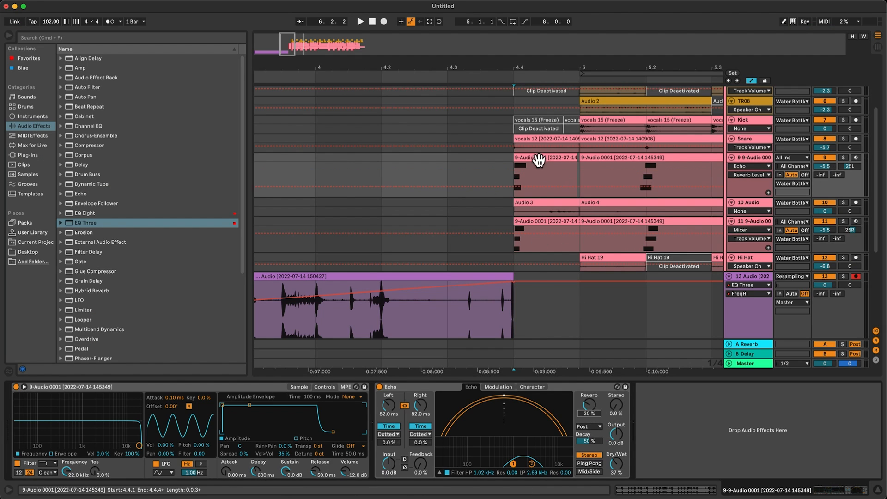
click(543, 187)
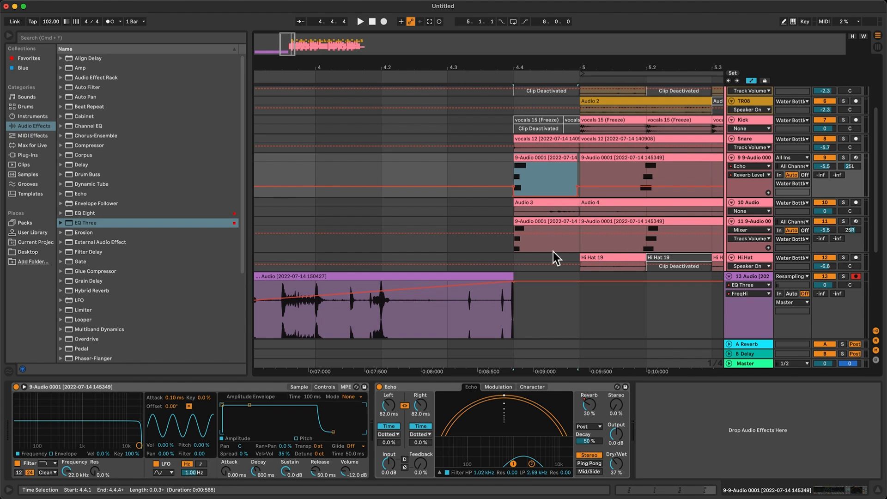
click(551, 223)
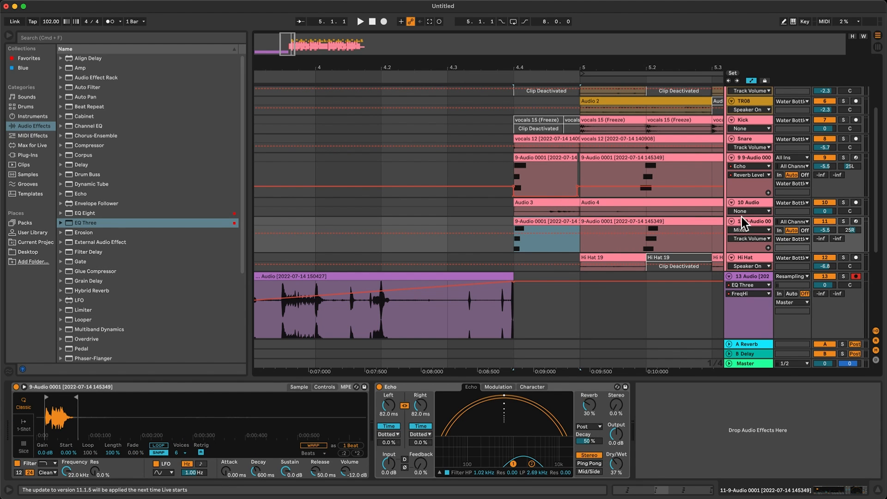
click(589, 405)
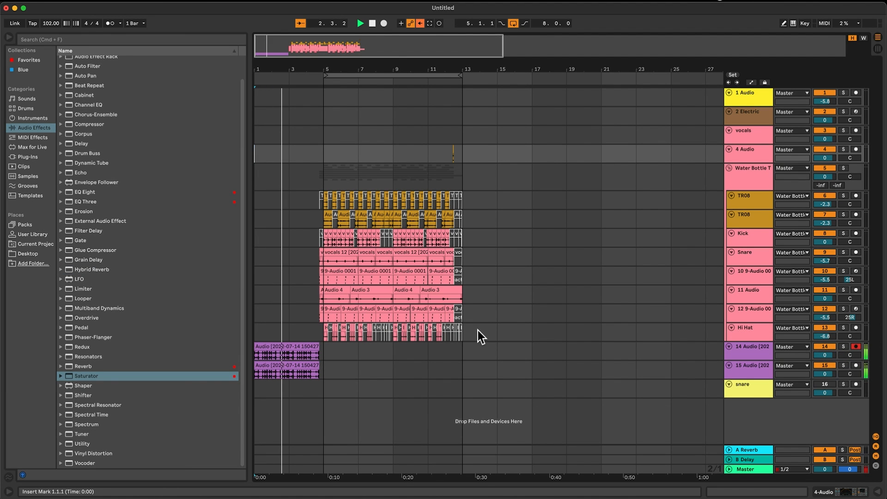
Duplicate the whole drum beat from bars 5 to 13 and extend the arrangement loop to bar 21.
click(324, 156)
drag(322, 156, 460, 327)
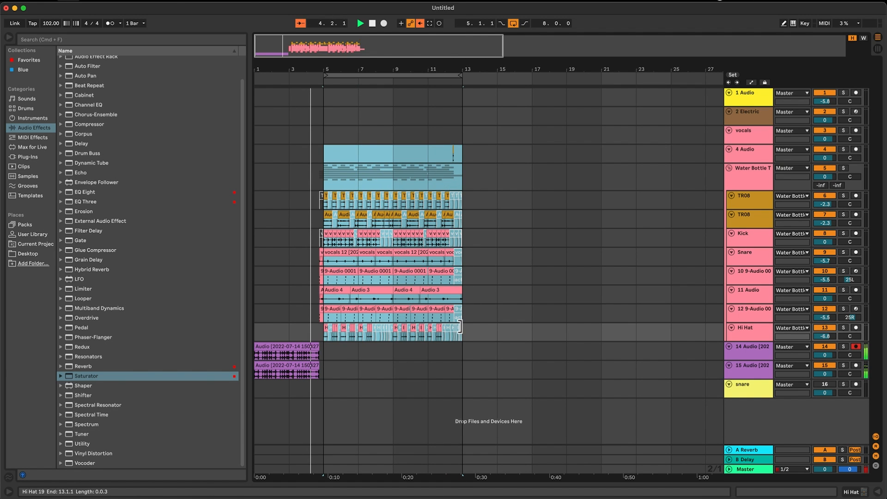
key(super+d)
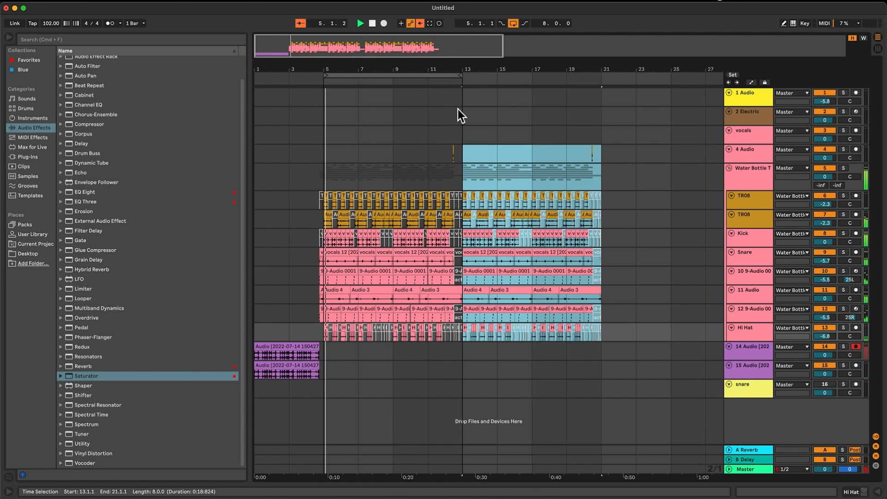
drag(461, 75, 598, 108)
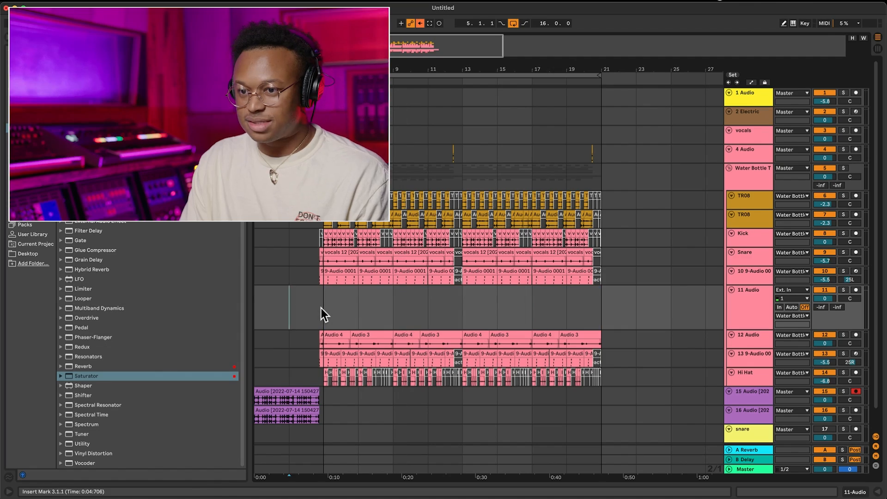
Move the new empty audio track out of the Water Bottle group to directly above the group.
click(321, 309)
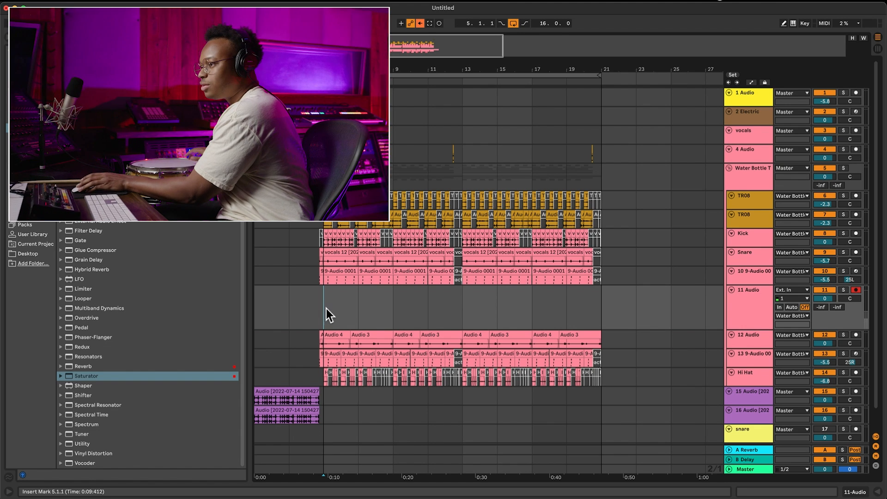
drag(748, 315, 759, 178)
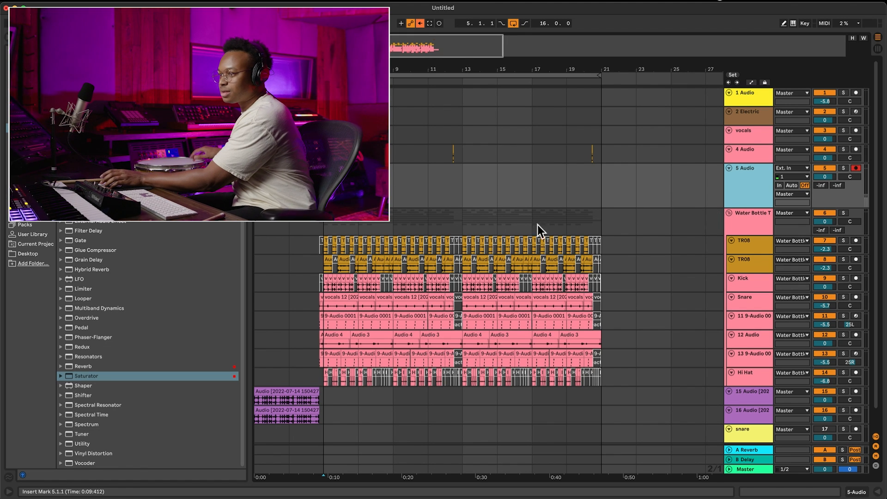
Add a Reverb to the 5 Audio track, set its Decay Time to 7.73 s, and adjust its Dry/Wet.
click(137, 366)
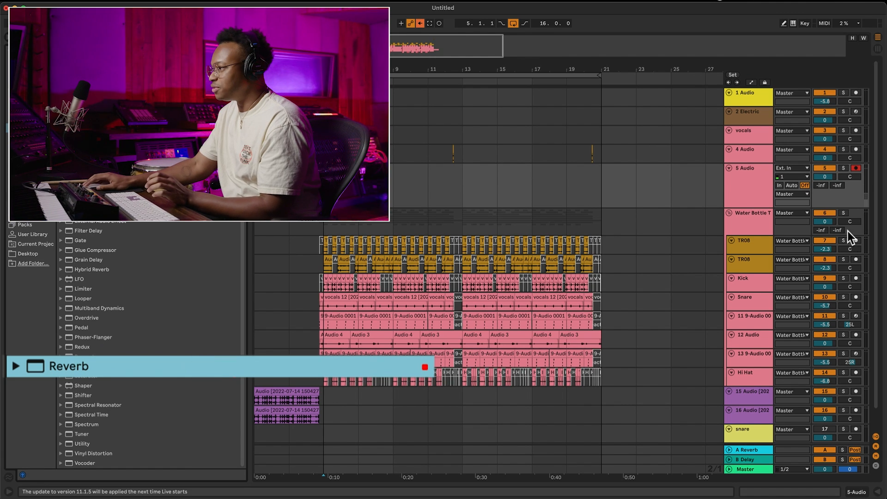
click(748, 189)
double_click(83, 366)
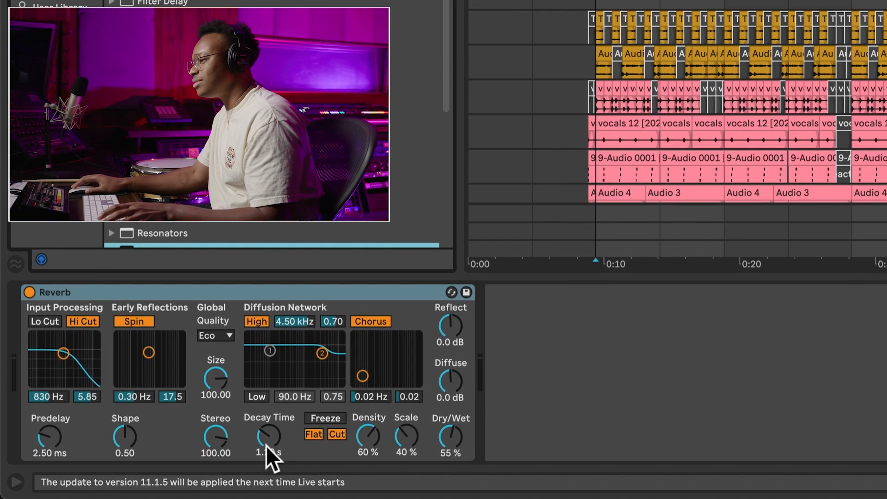
click(269, 452)
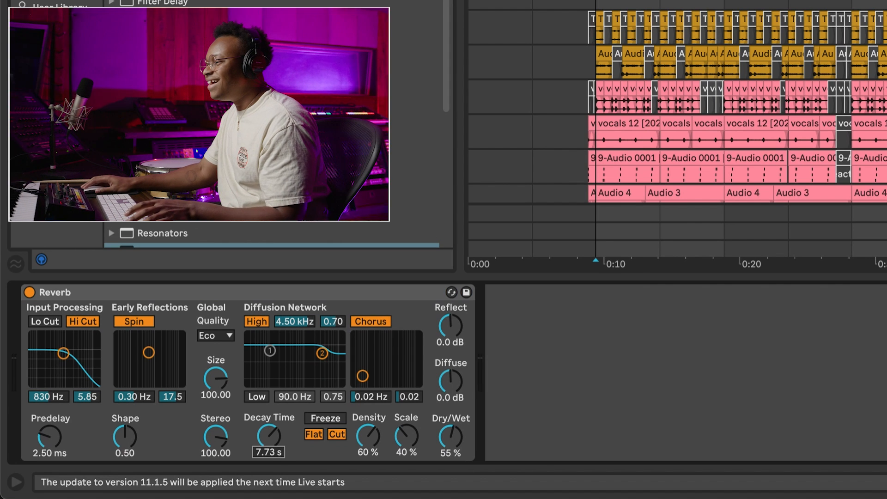
drag(463, 441, 464, 439)
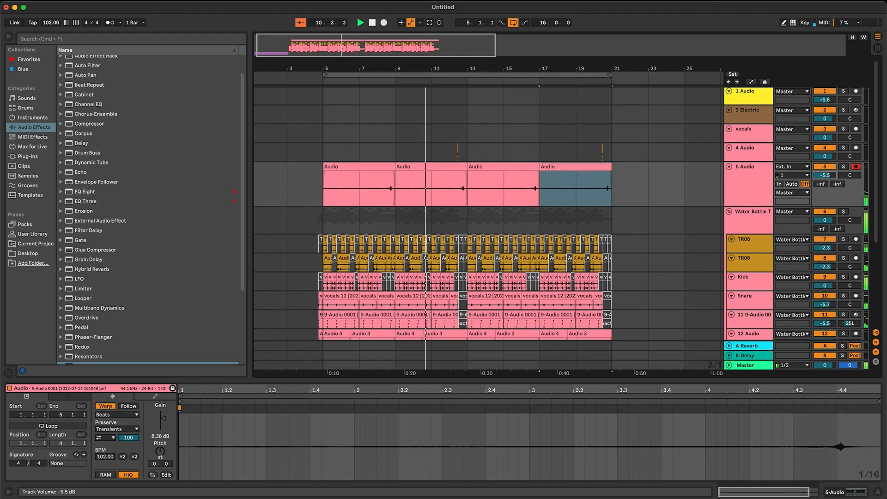
Set the 5 Audio track's volume to -5.7 dB and deactivate its two clips from bar 13 to bar 21.
drag(826, 175, 826, 178)
click(554, 186)
click(489, 166)
scroll(491, 166, left, 1)
right_click(571, 172)
click(571, 171)
scroll(559, 167, down, 1)
click(558, 166)
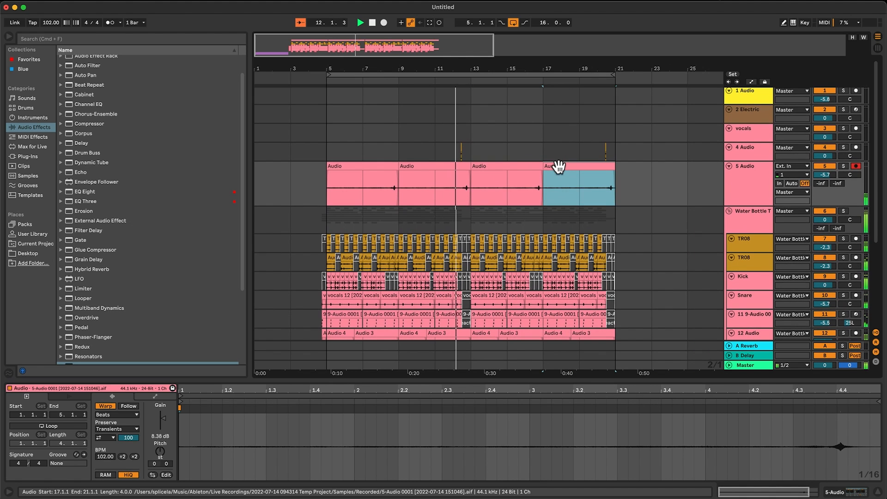
shift+click(516, 167)
key(0)
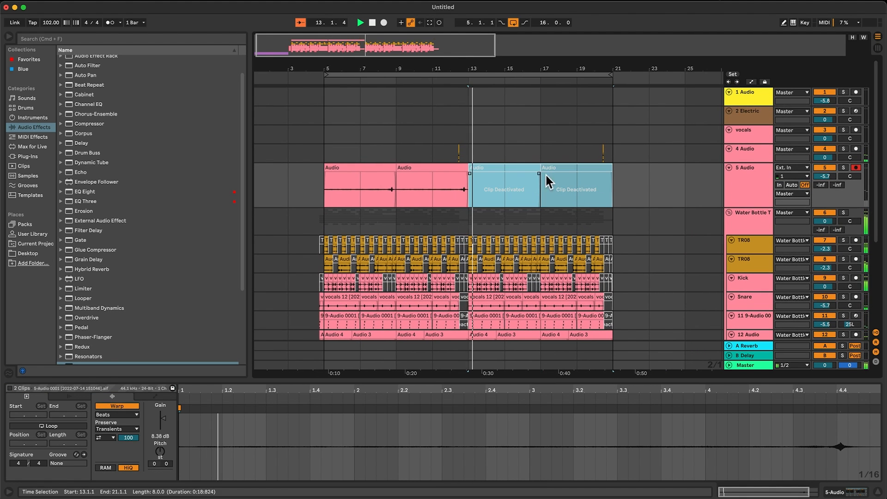
click(761, 193)
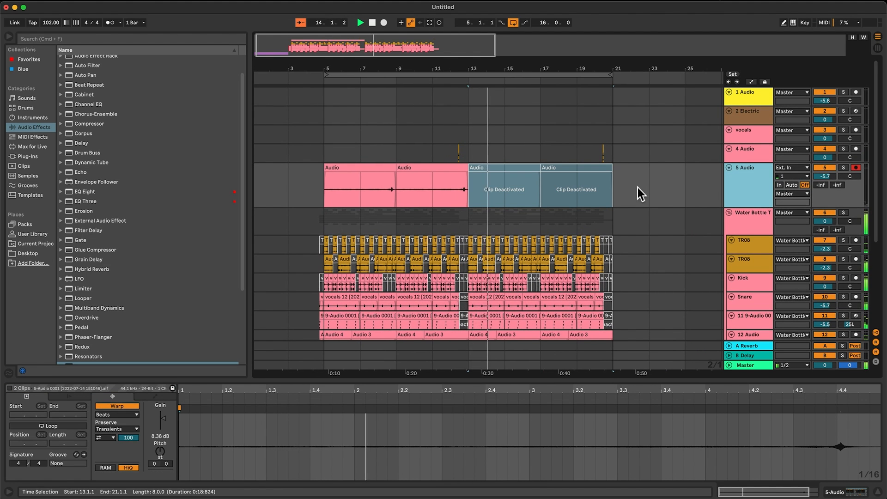
scroll(637, 188, down, 6)
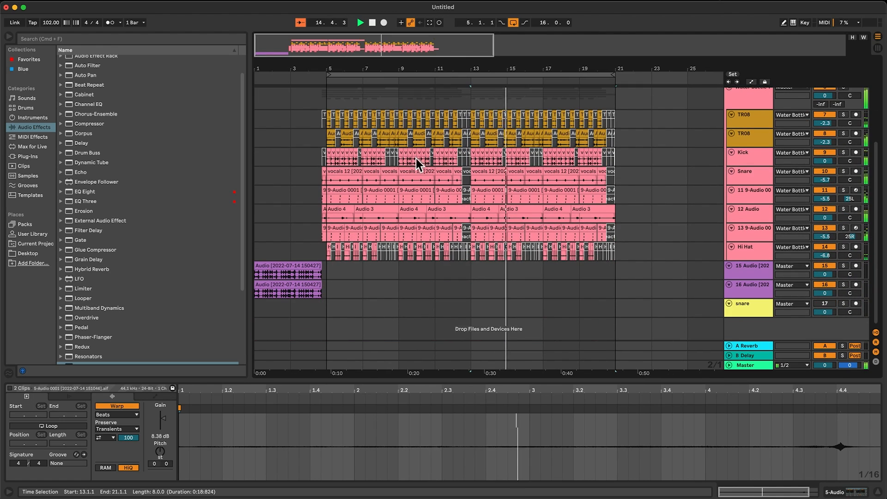